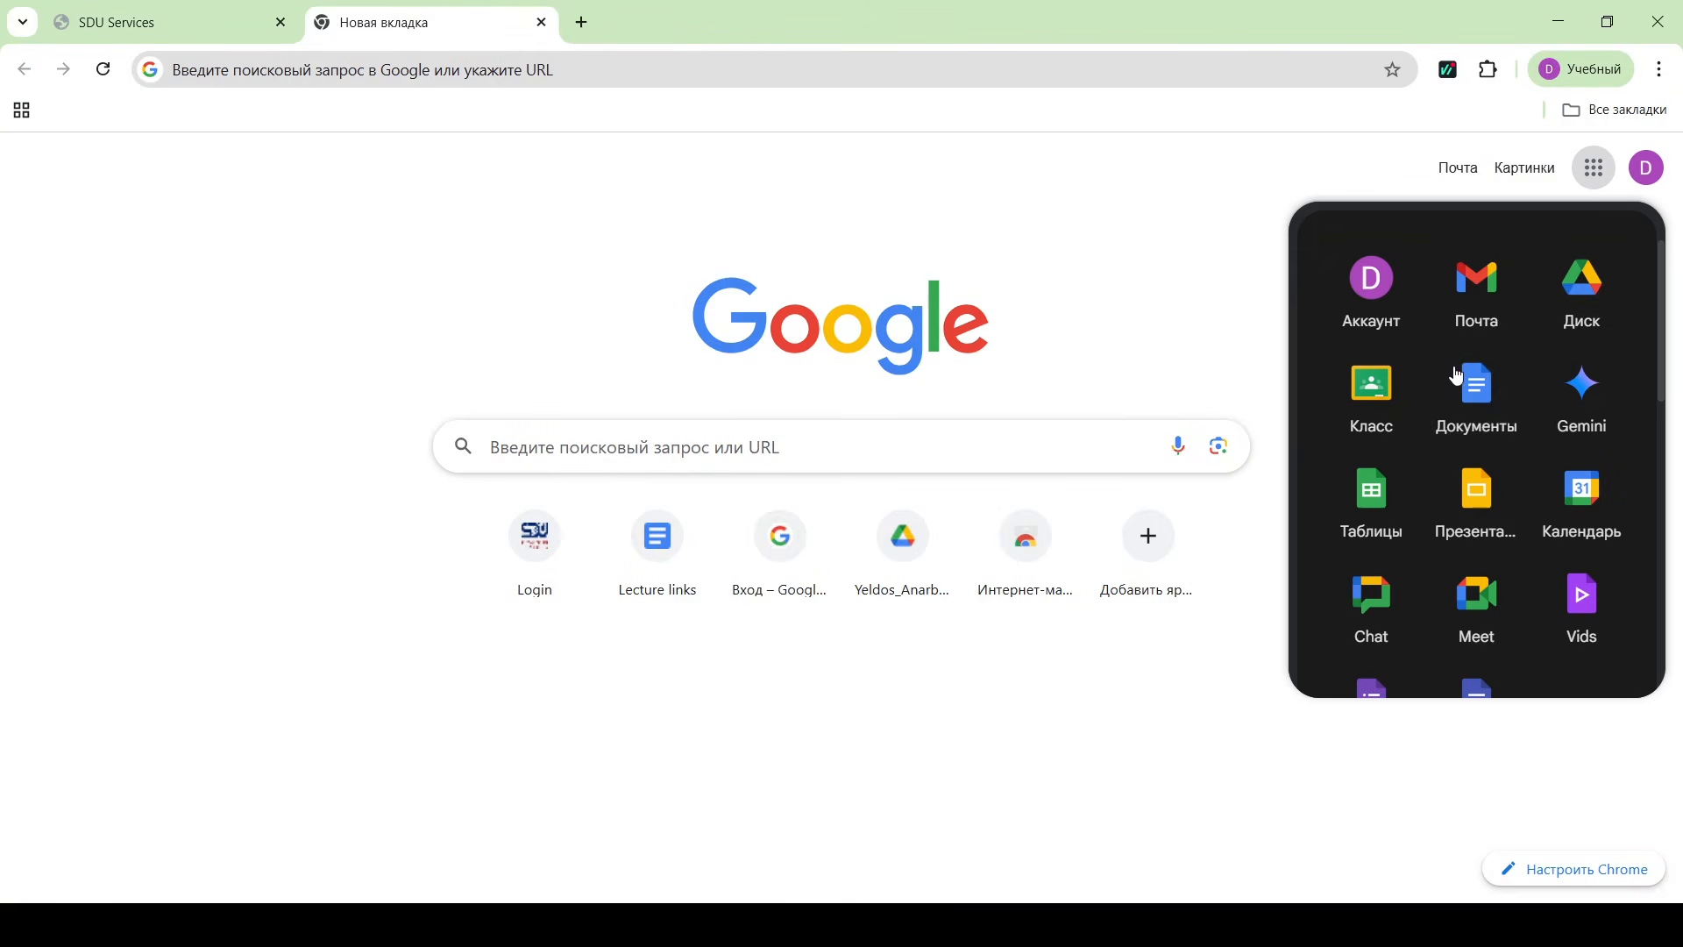
- Create a blank document in Google Docs and name it "Google Docs Demo"
click(1462, 411)
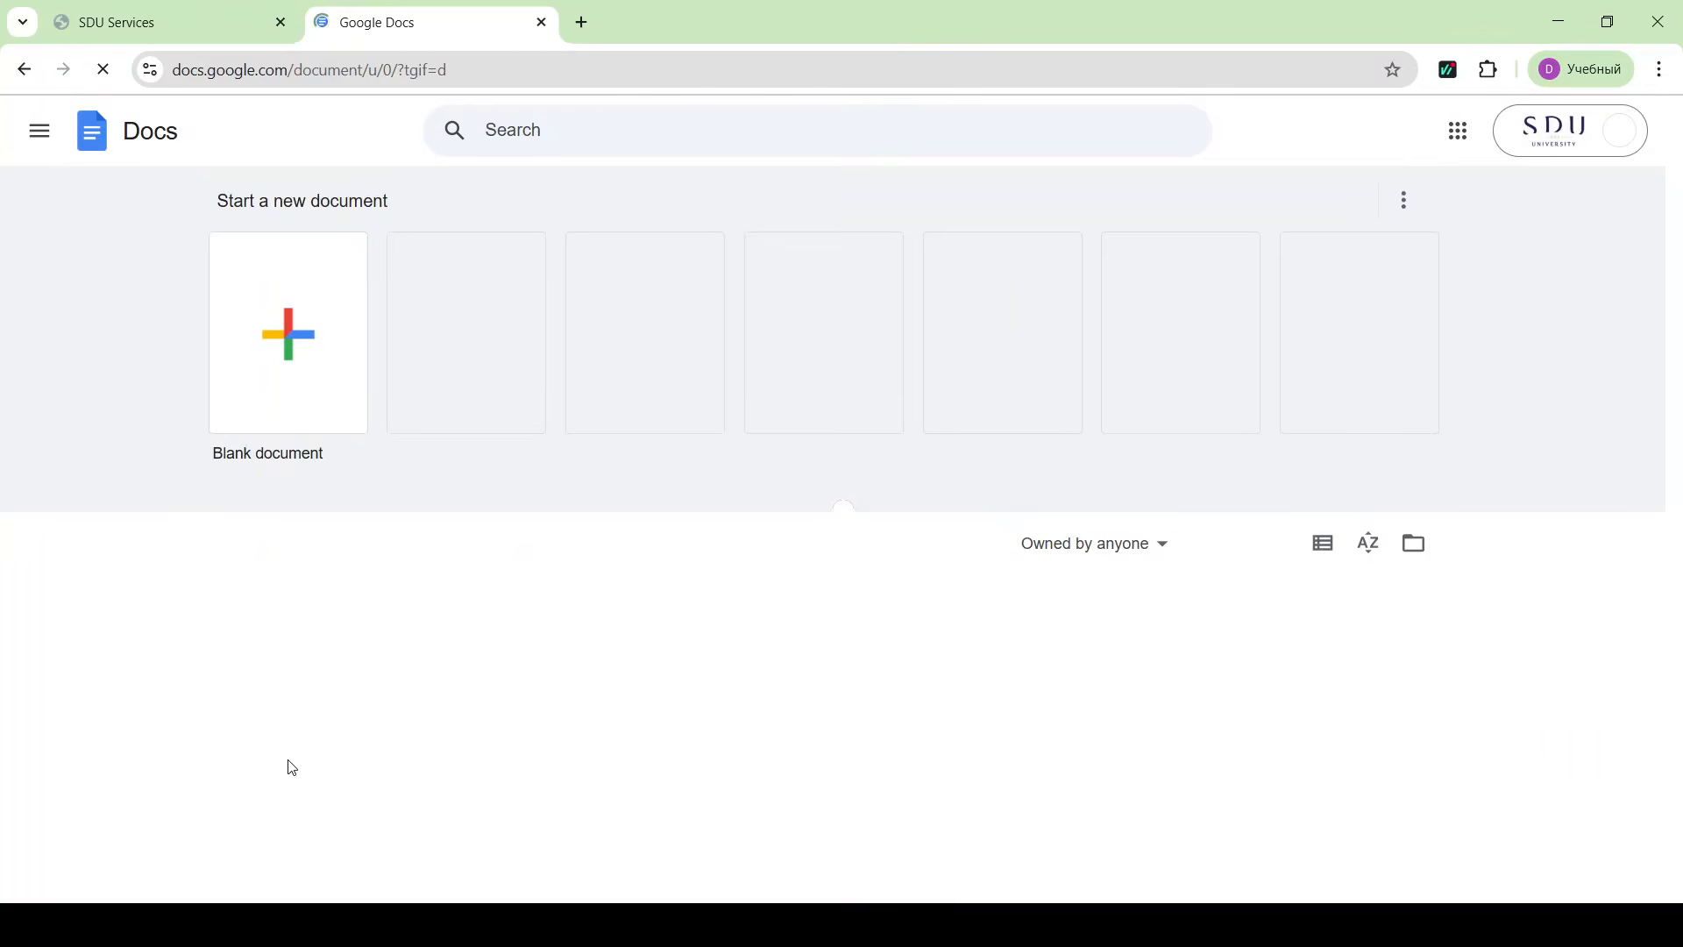
click(298, 341)
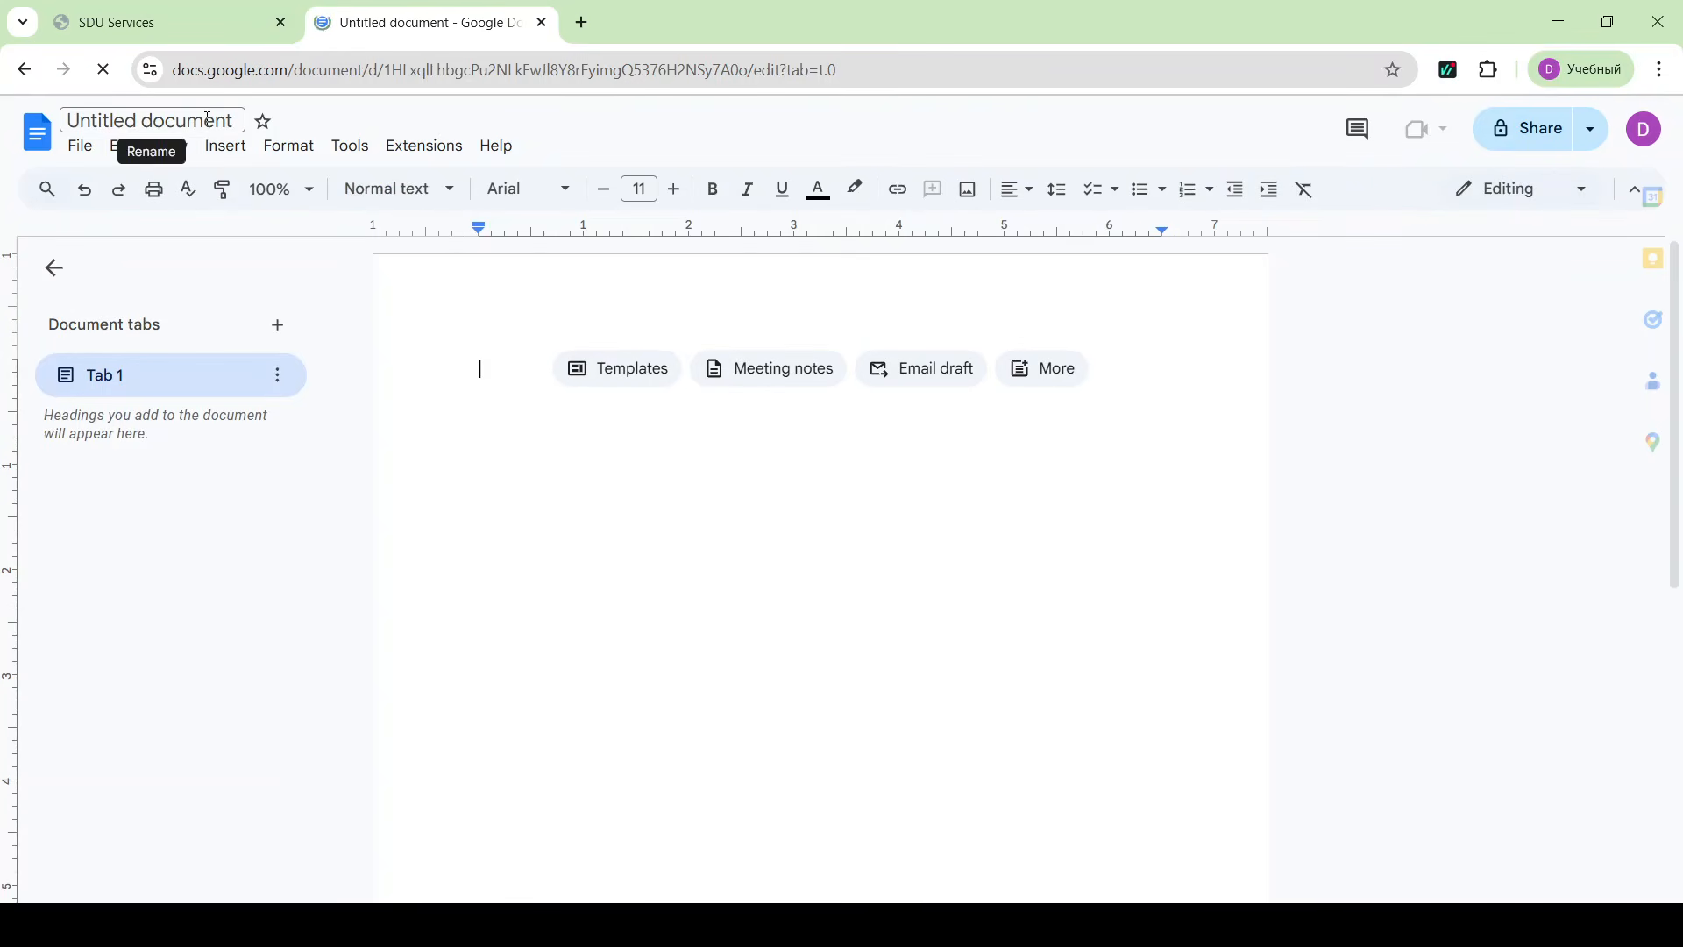
click(207, 119)
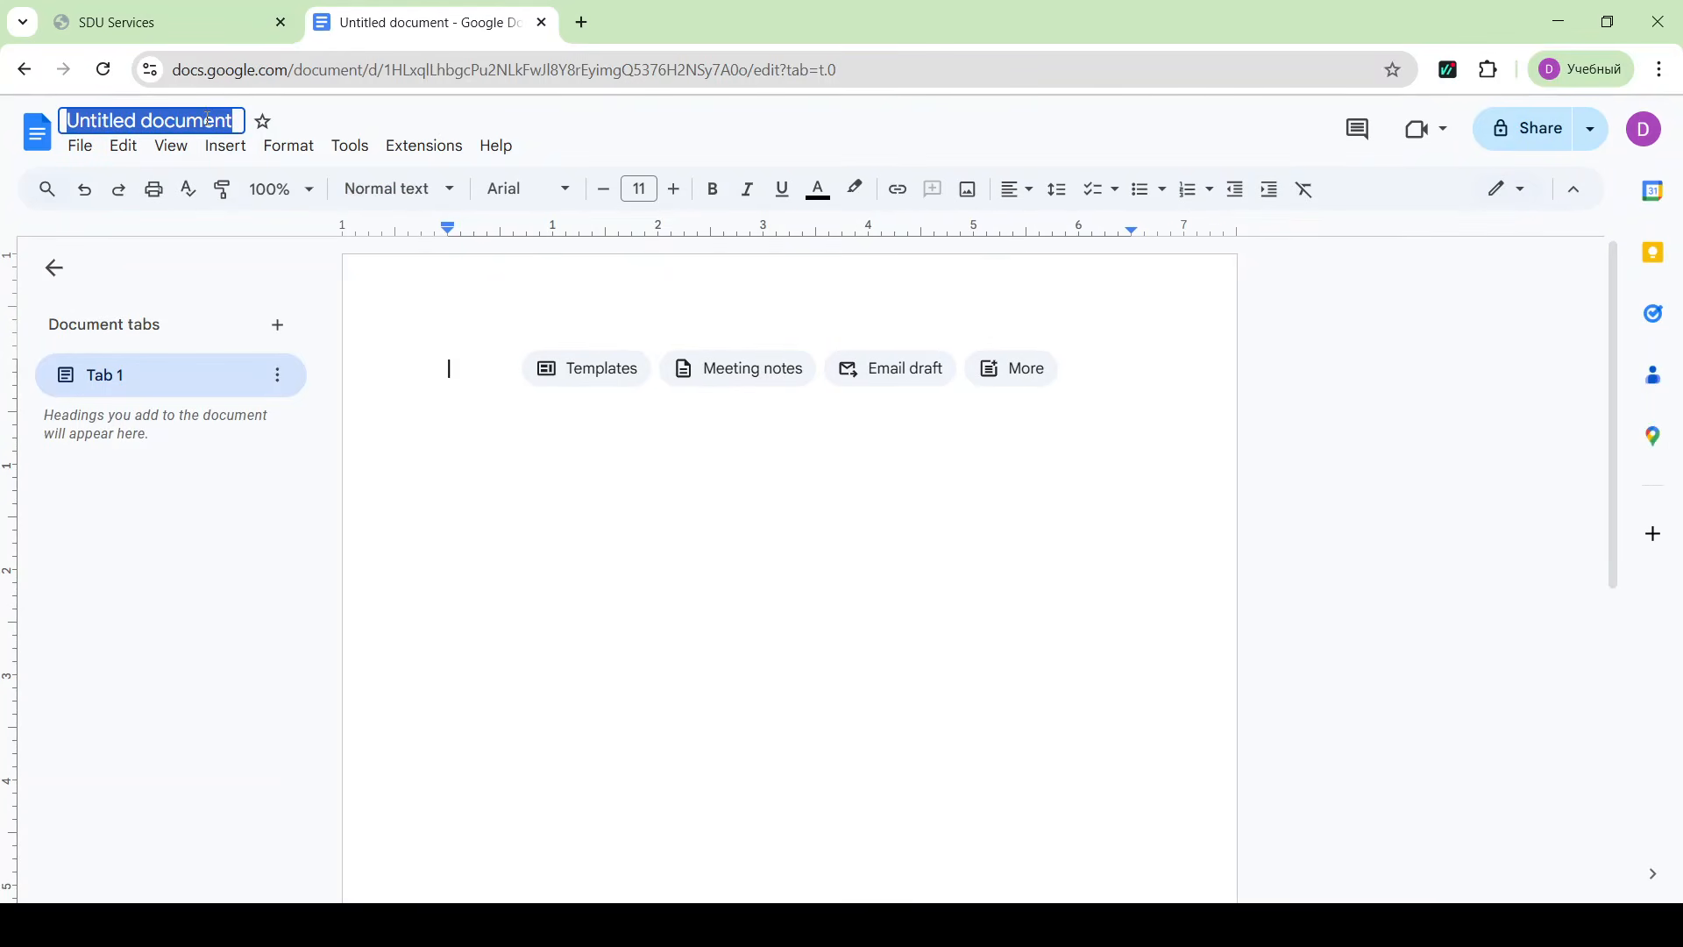
text(Google Do)
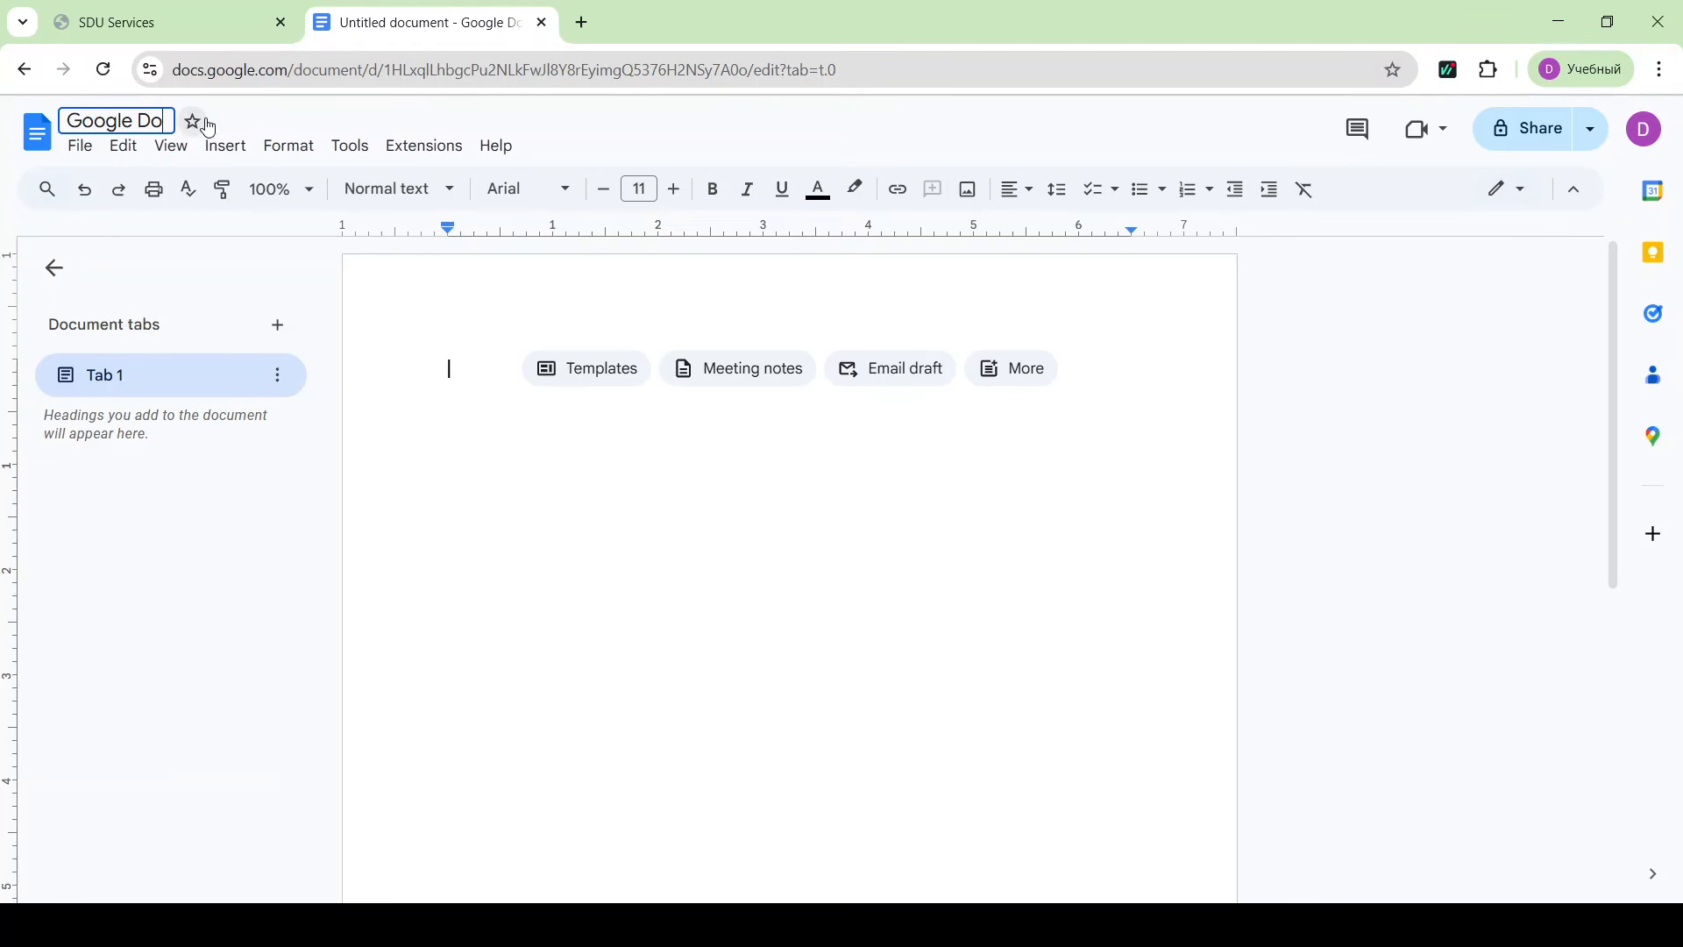
text(cs Demo)
click(576, 497)
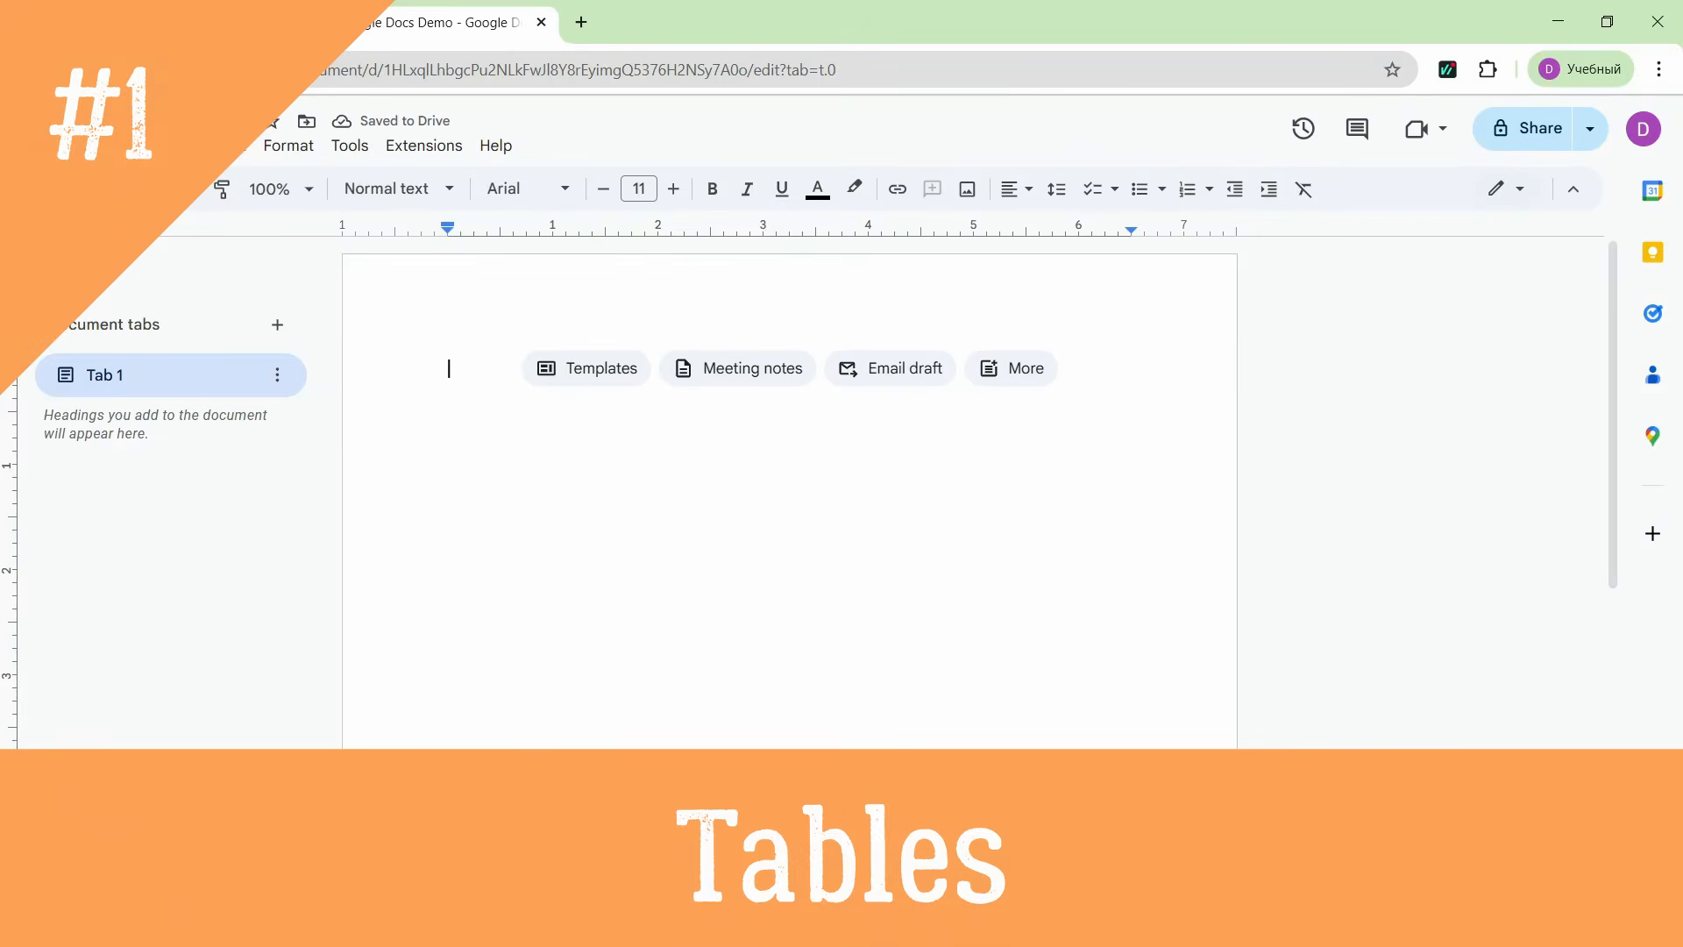
- Insert a table with three columns and three rows into the empty document
click(225, 145)
mouse_move(301, 227)
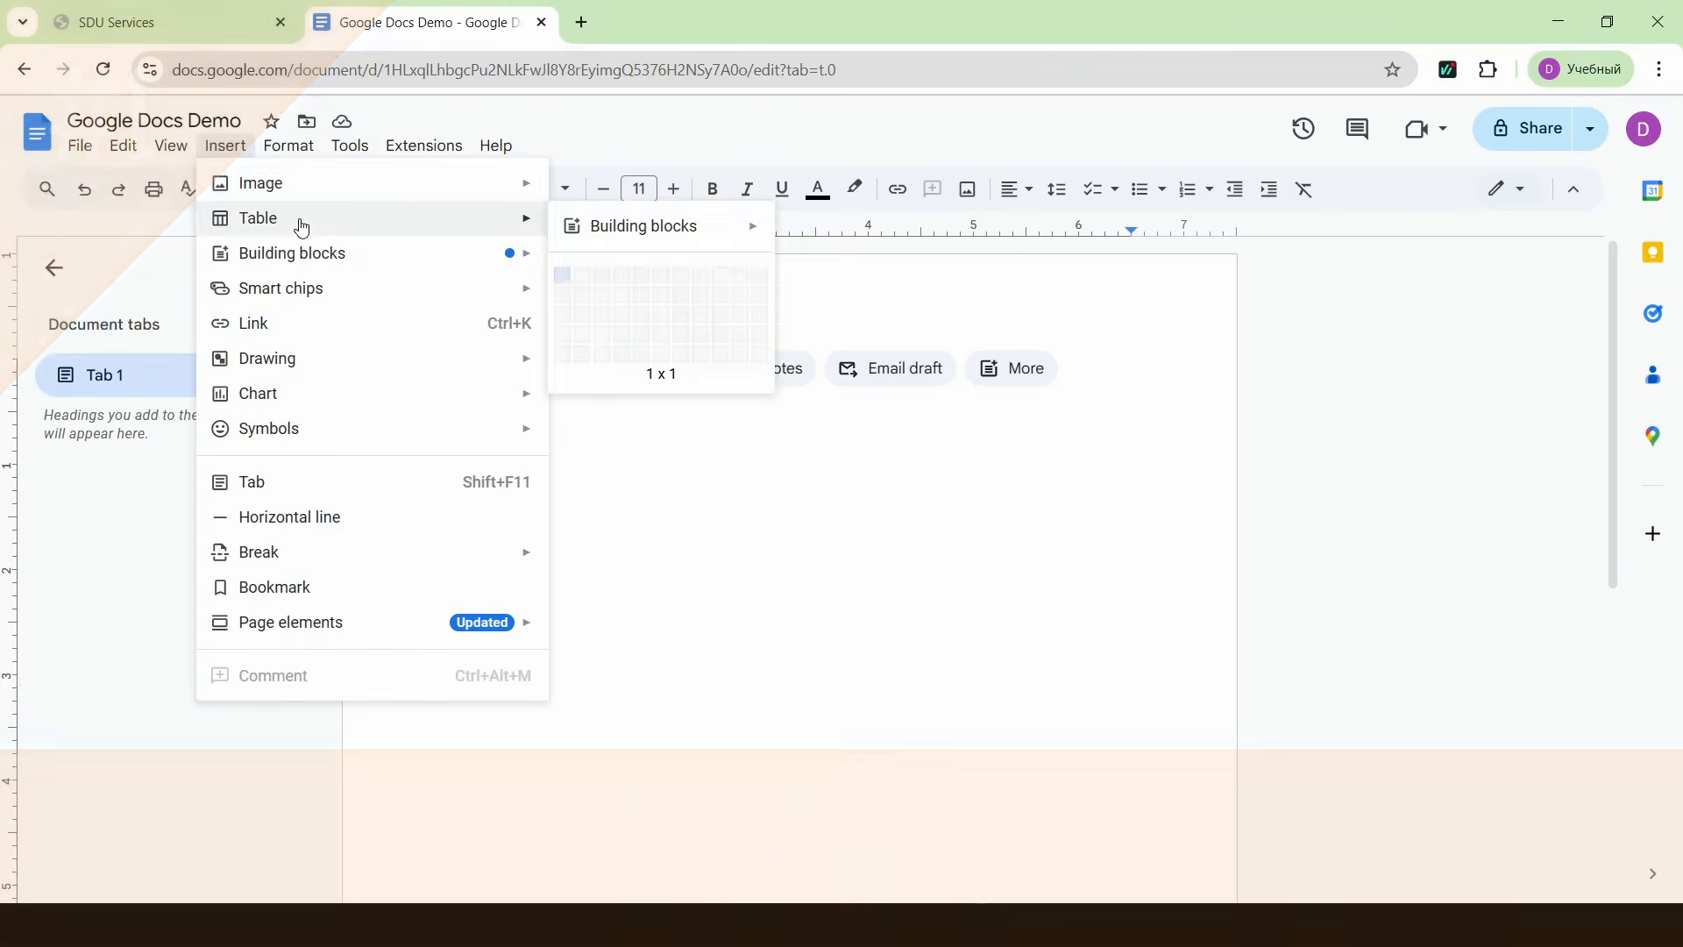
click(611, 325)
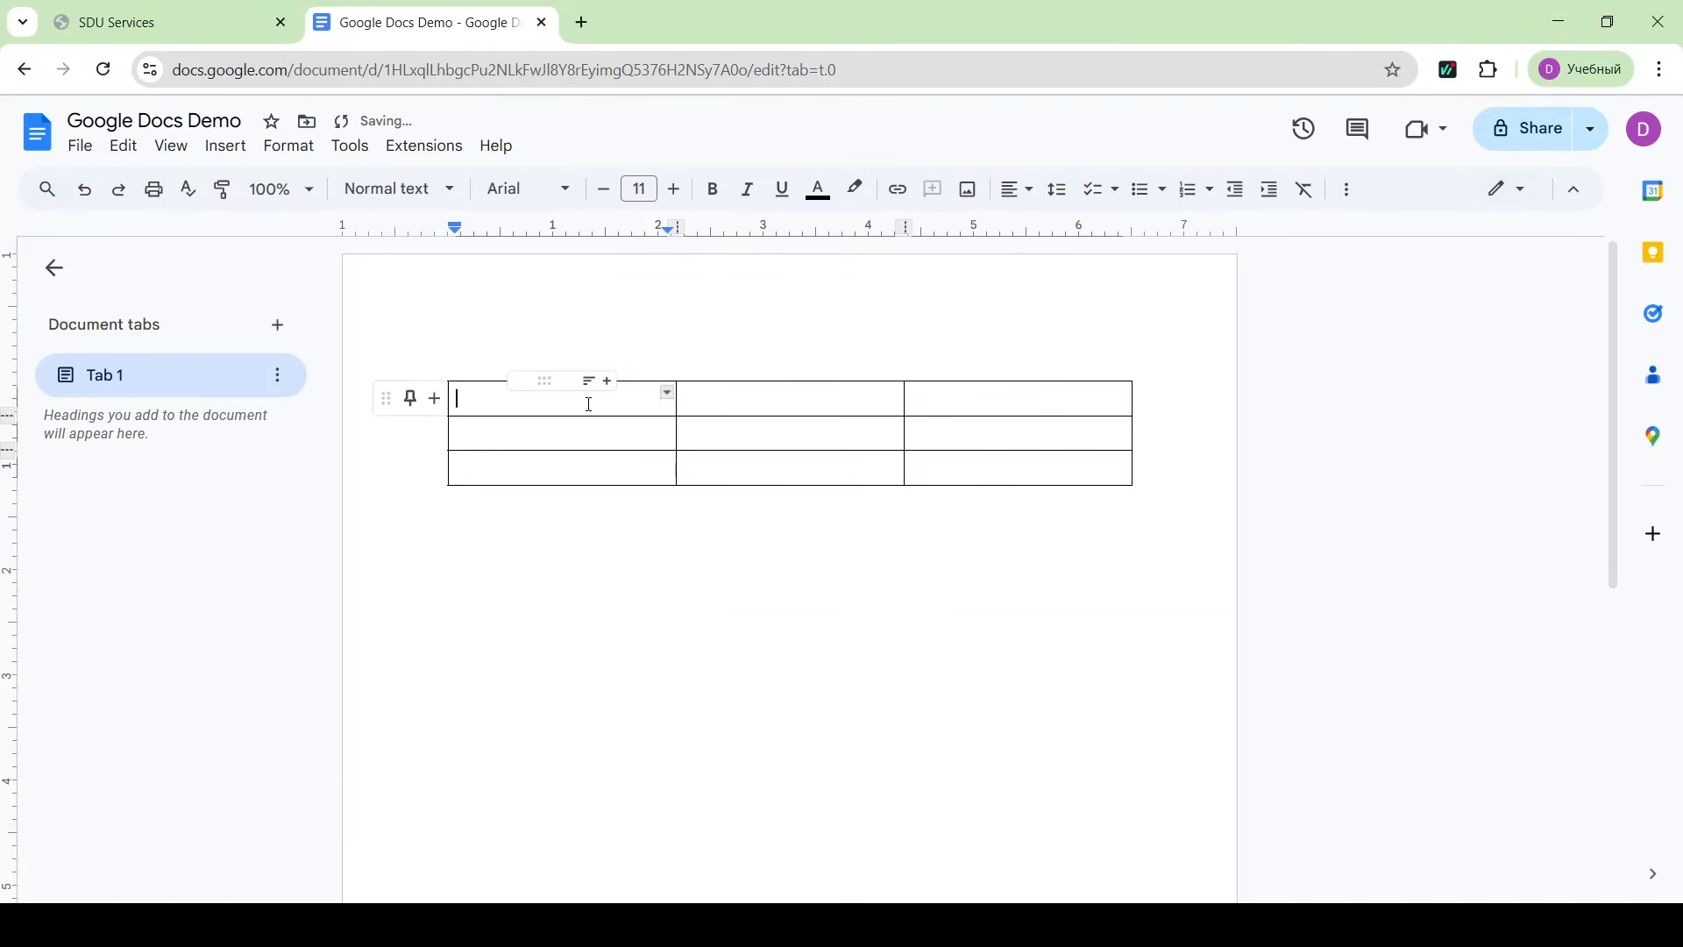
- Fill all three cells of the table's first row with cornflower blue
shift+click(1007, 400)
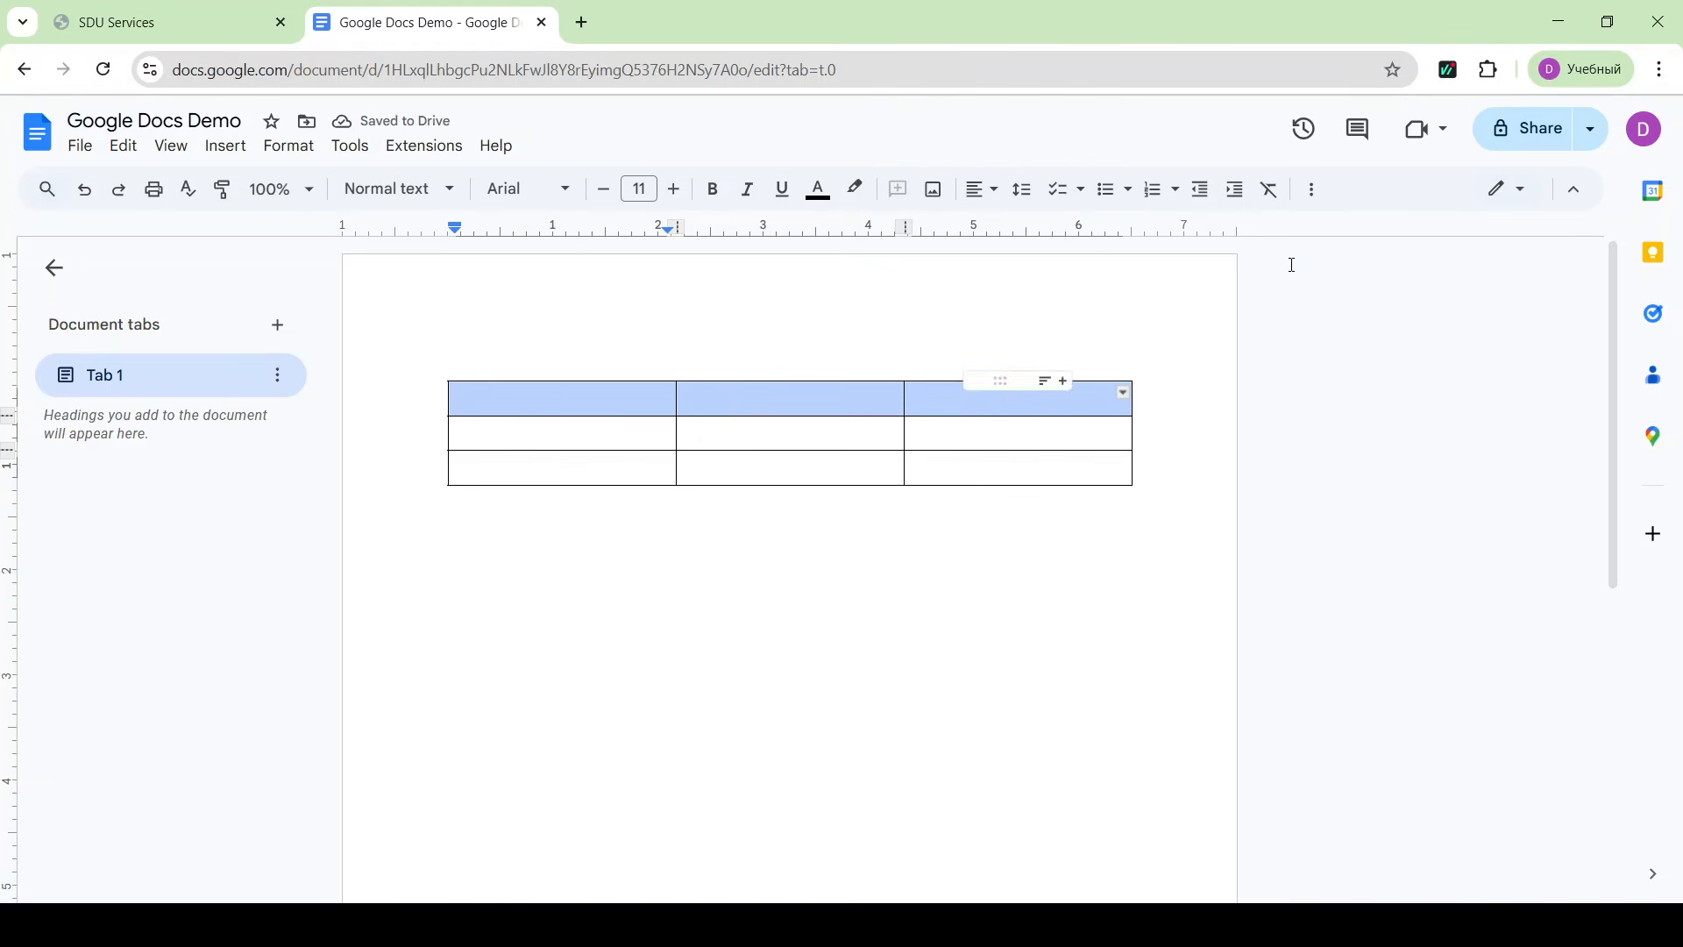
click(1319, 199)
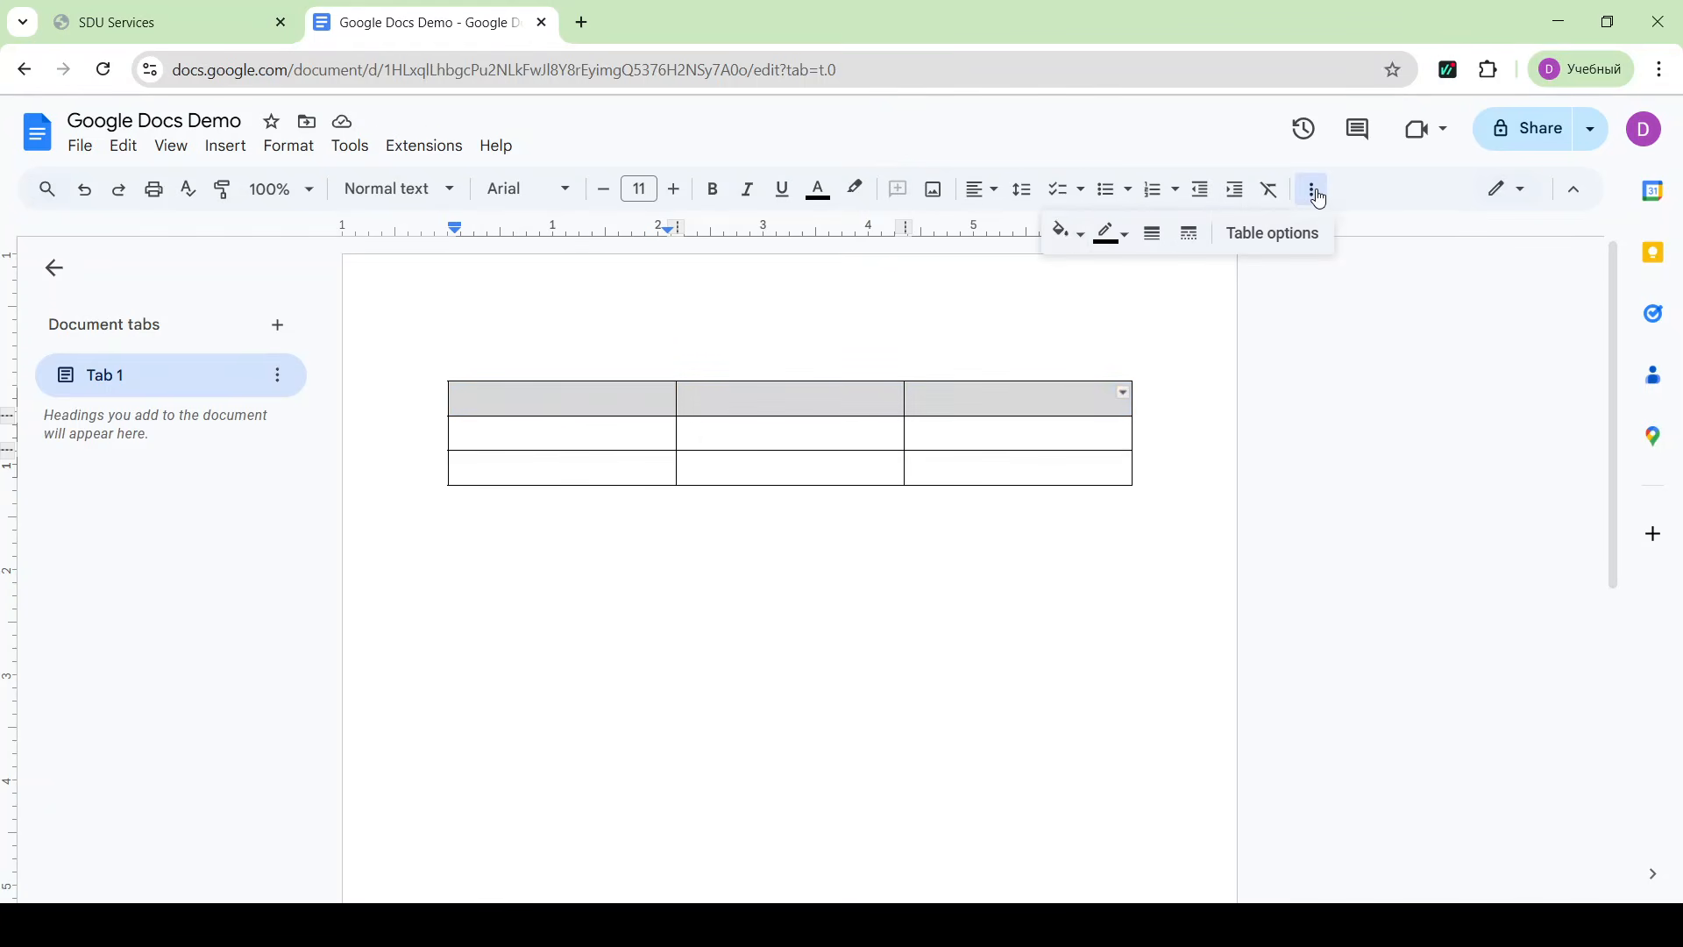
click(1064, 235)
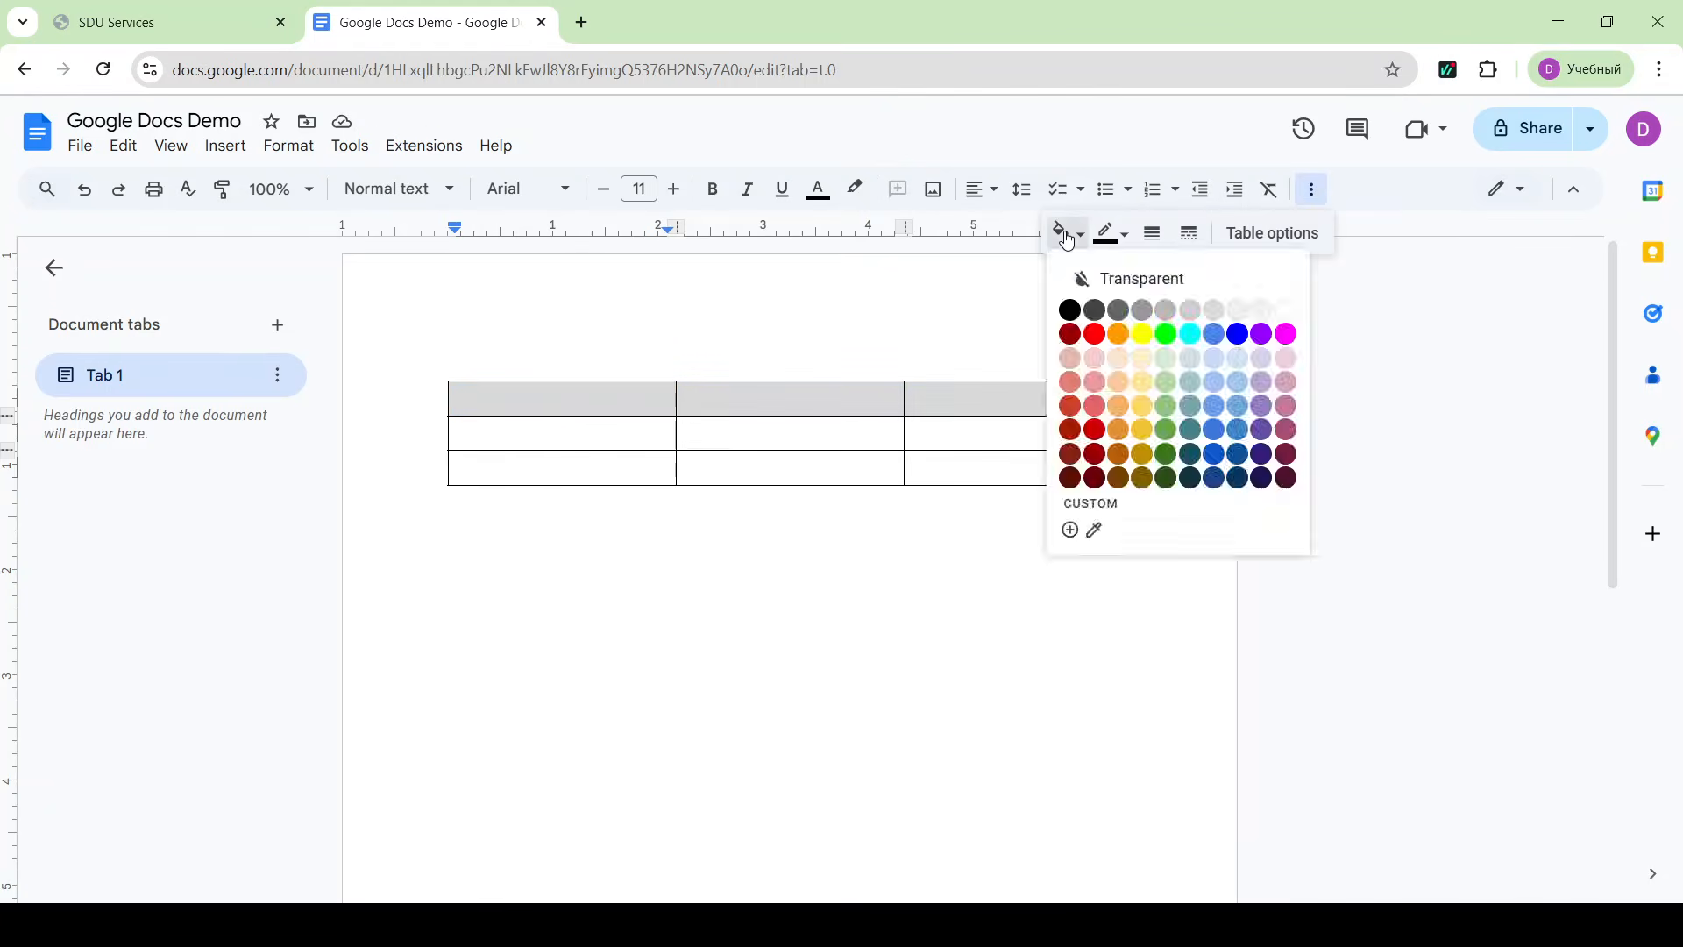
click(1214, 334)
click(937, 544)
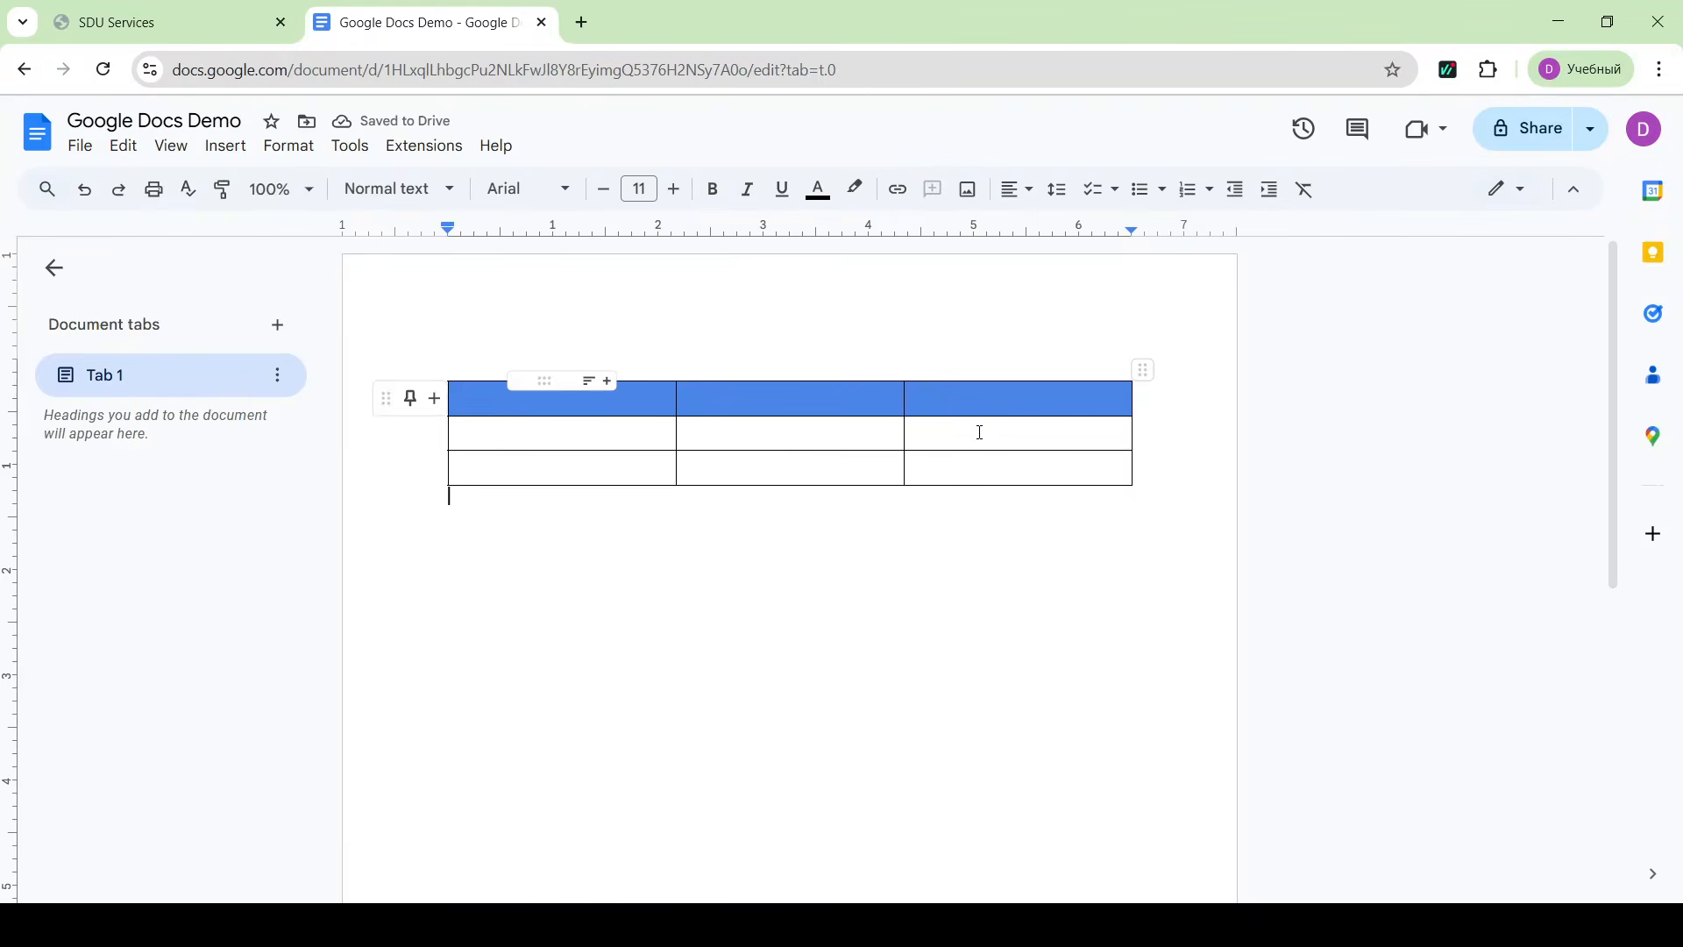
- Change all of the table's borders to cornflower blue and give them a thicker width
key(ctrl+a)
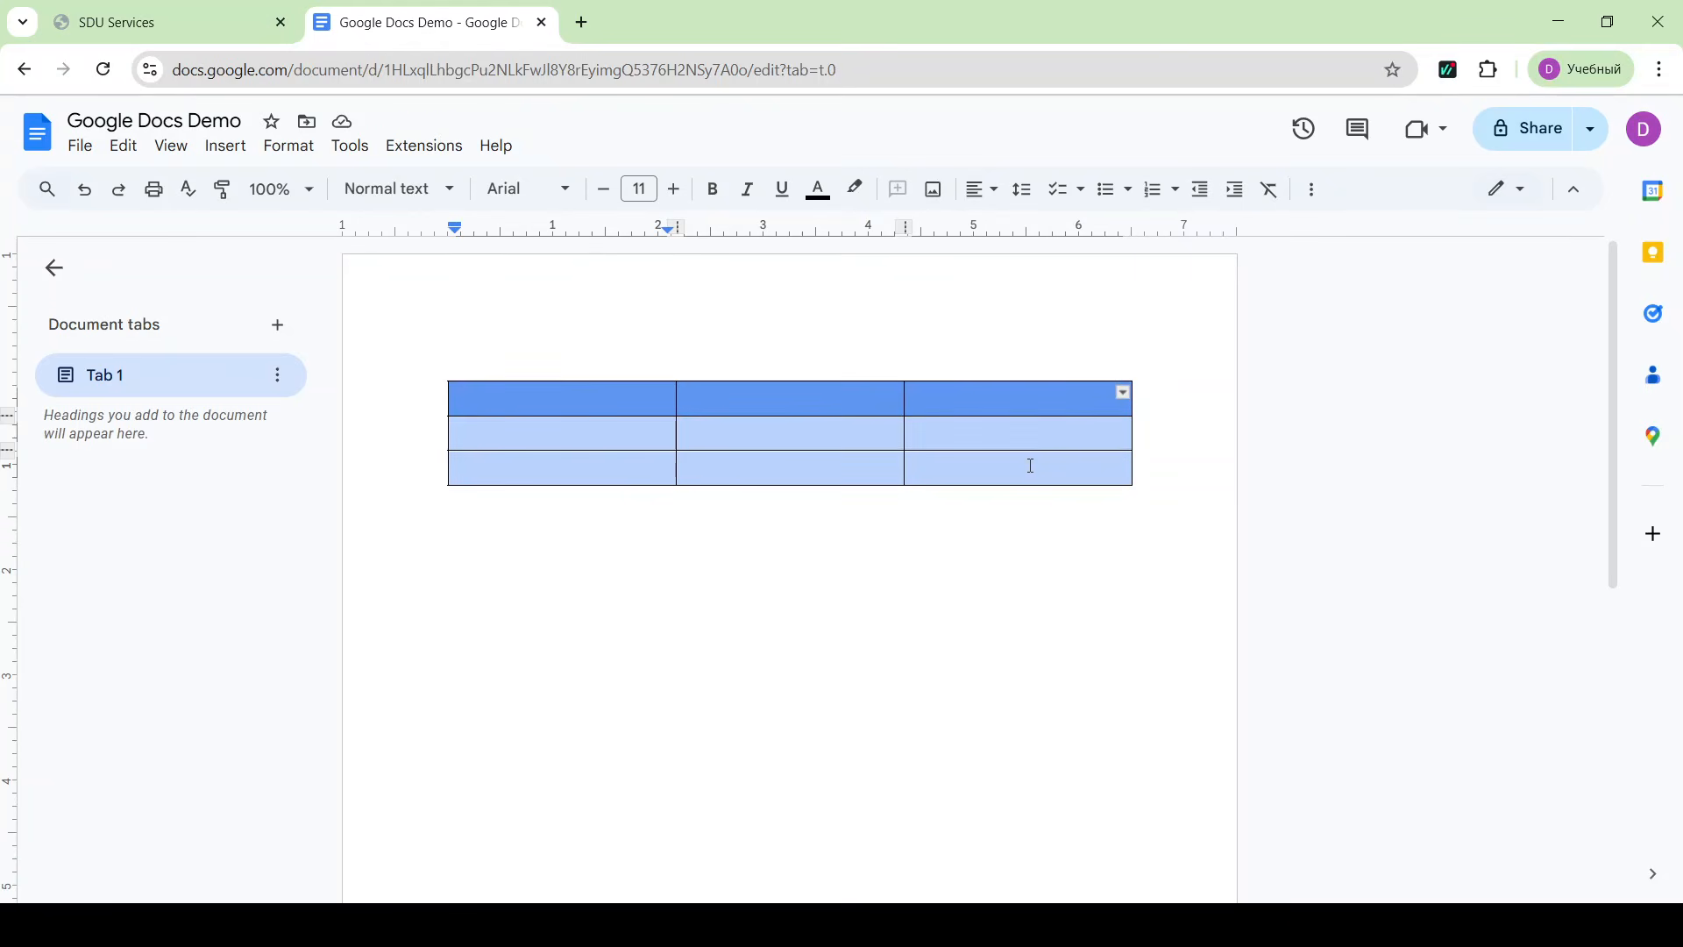
click(1313, 189)
click(1118, 236)
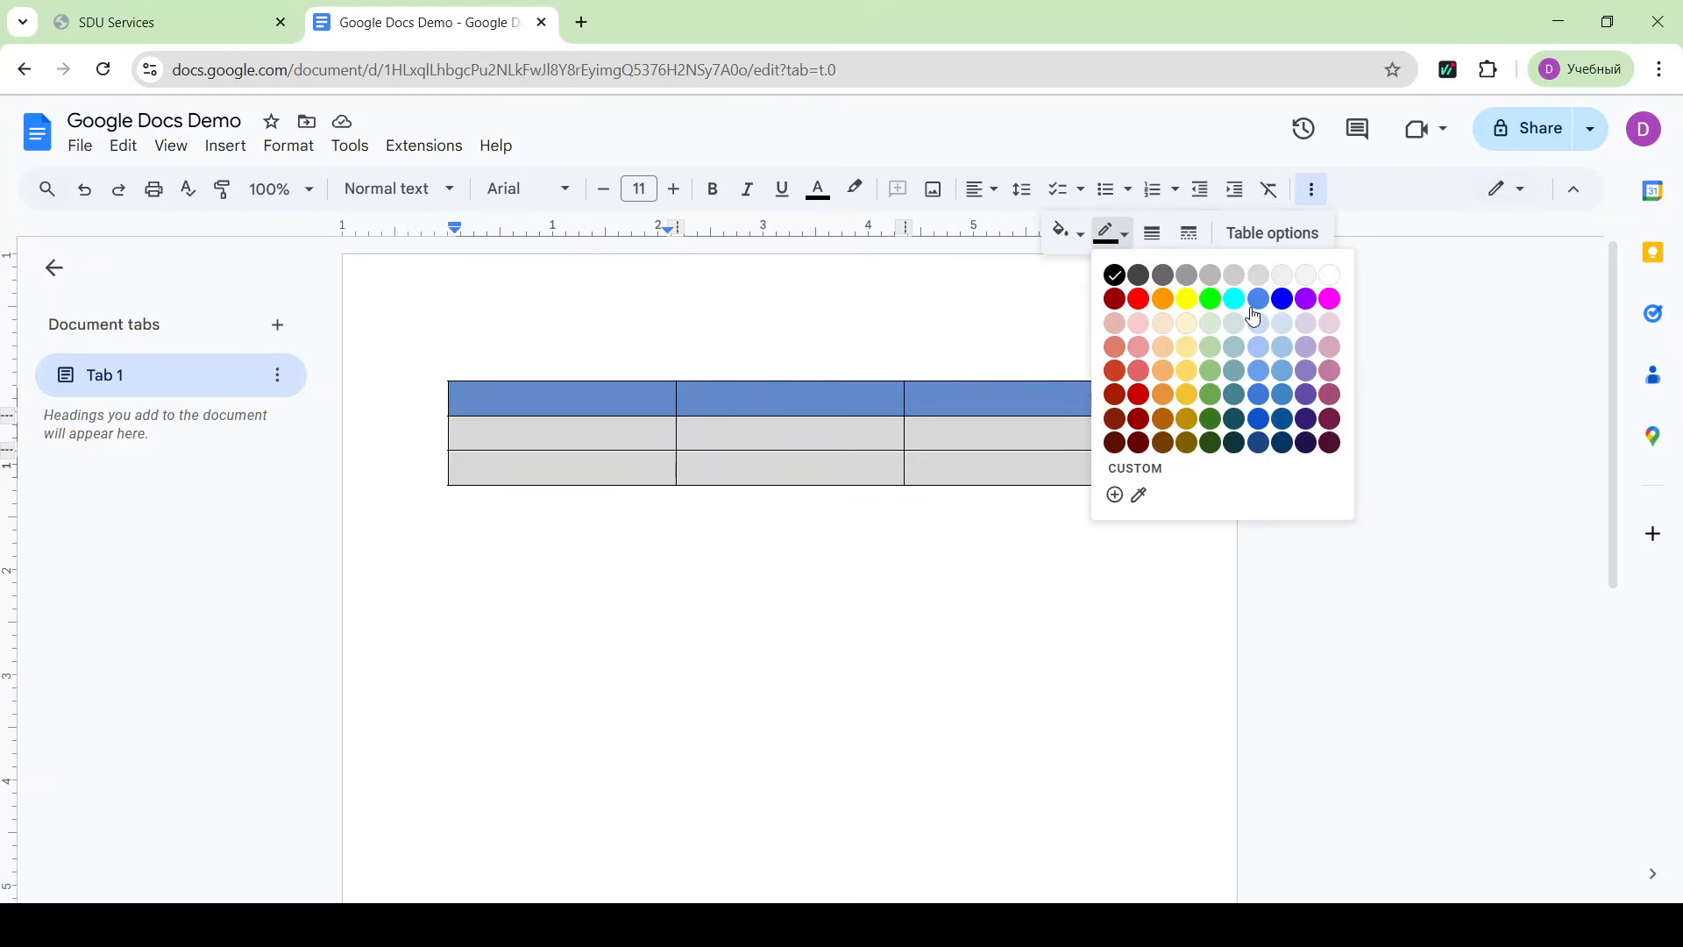
click(1261, 303)
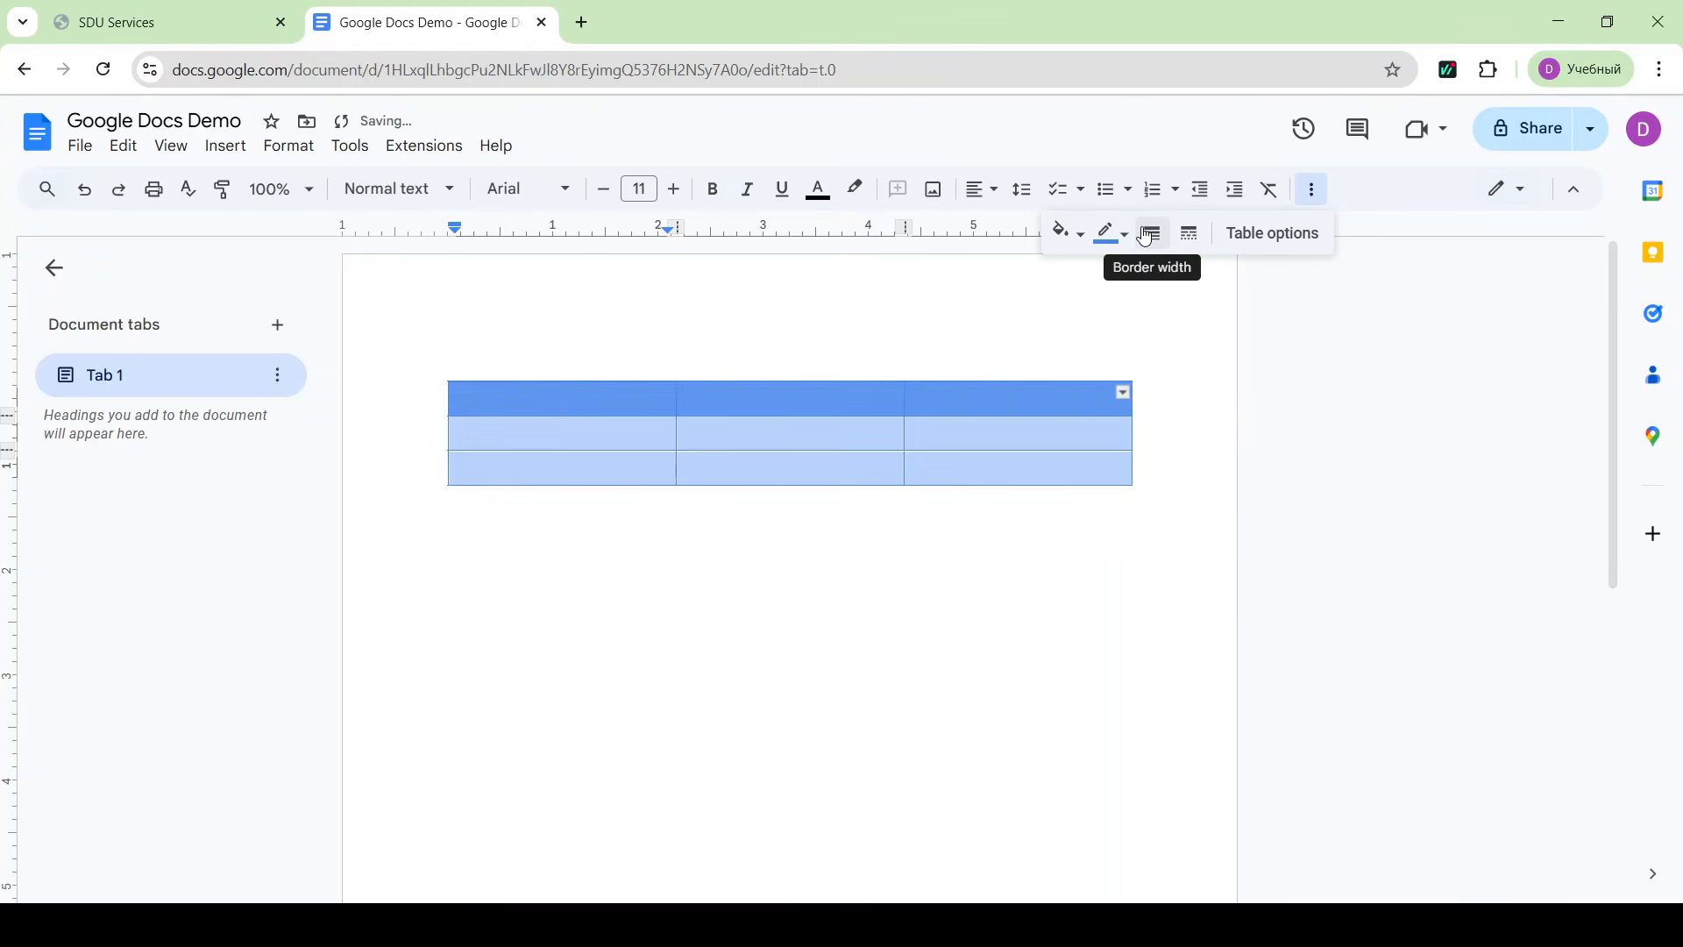
click(1151, 233)
click(1180, 459)
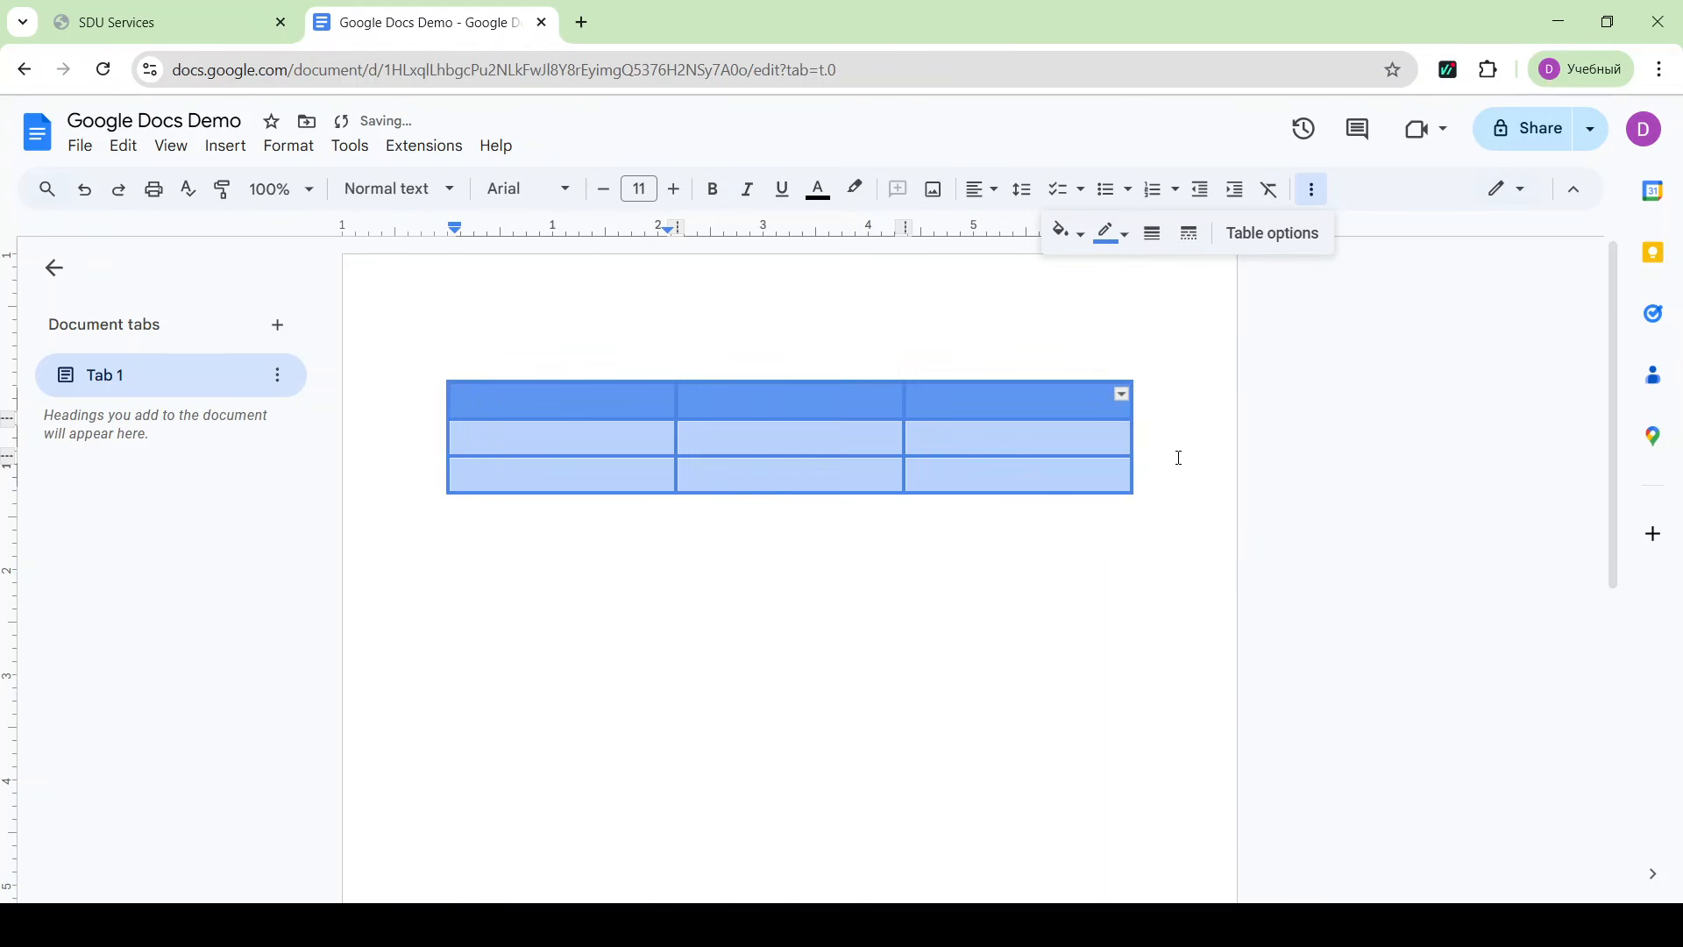
click(895, 614)
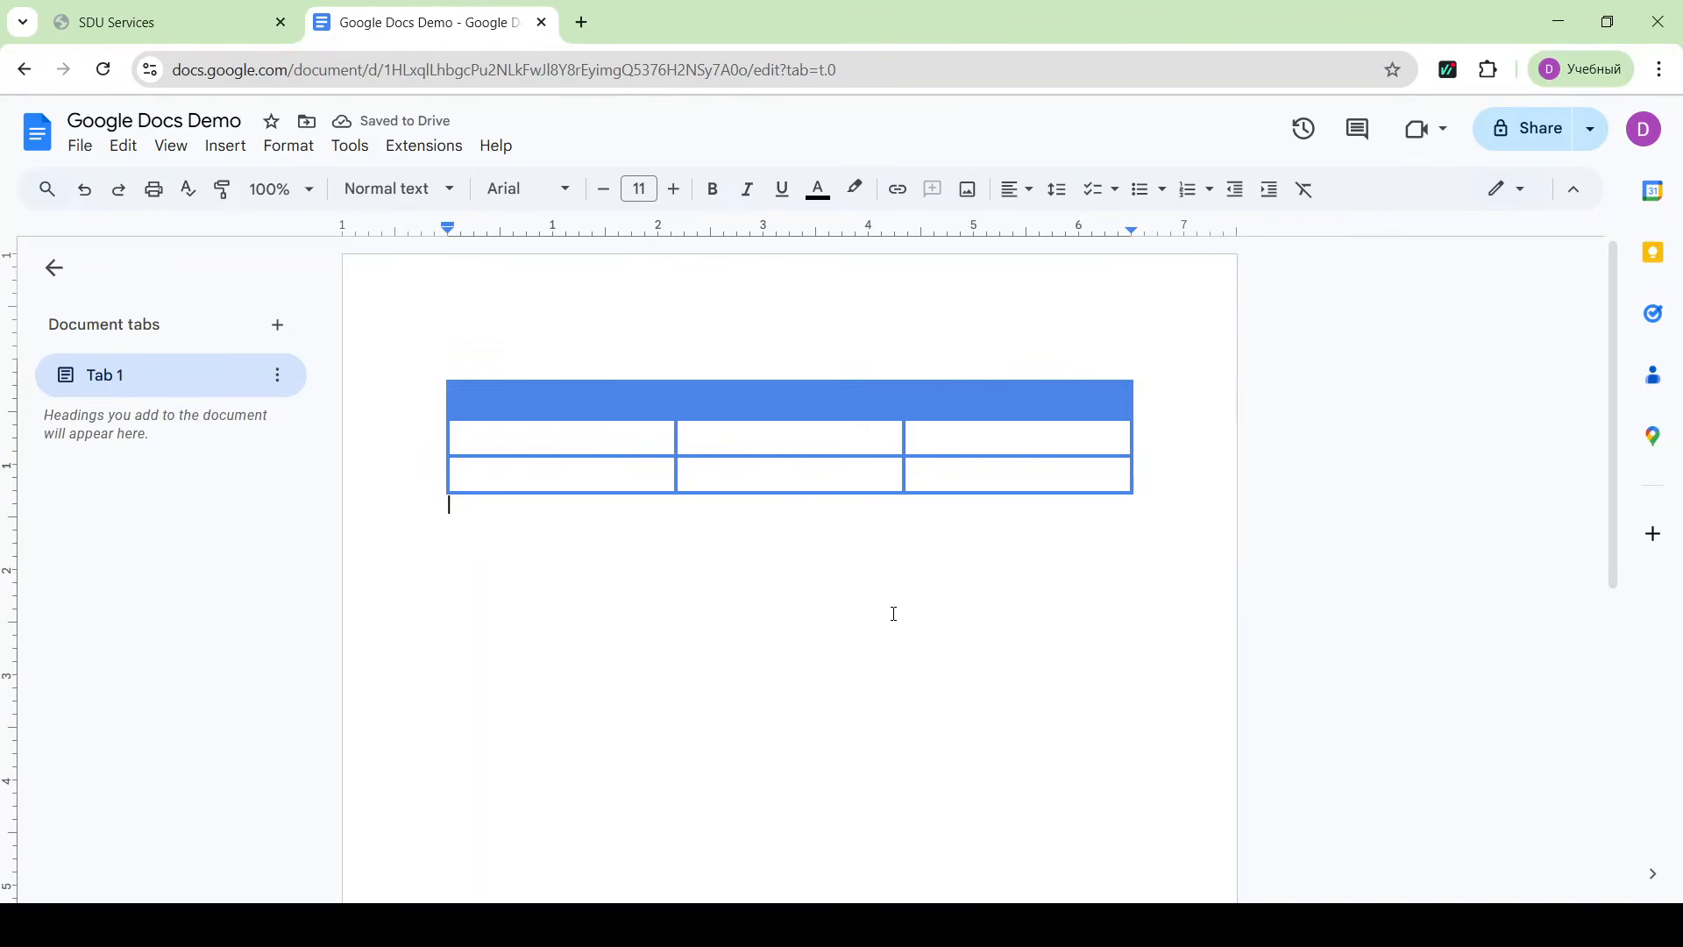
- Merge the two first-column cells below the blue header row into one
drag(539, 434, 533, 473)
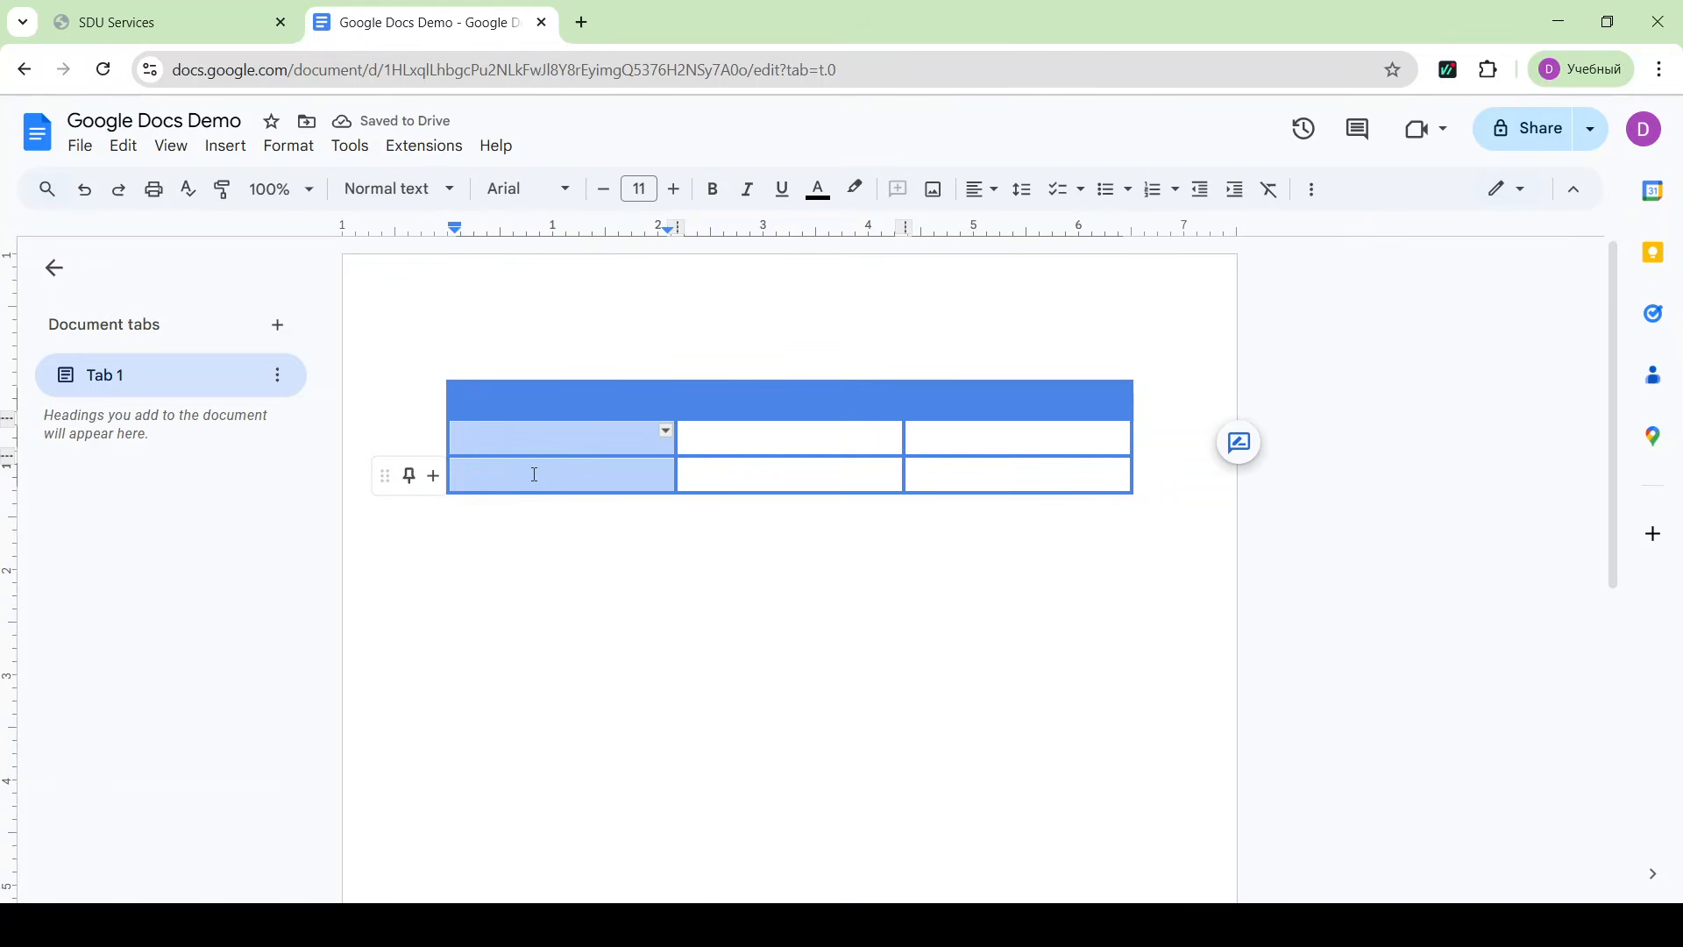
right_click(579, 446)
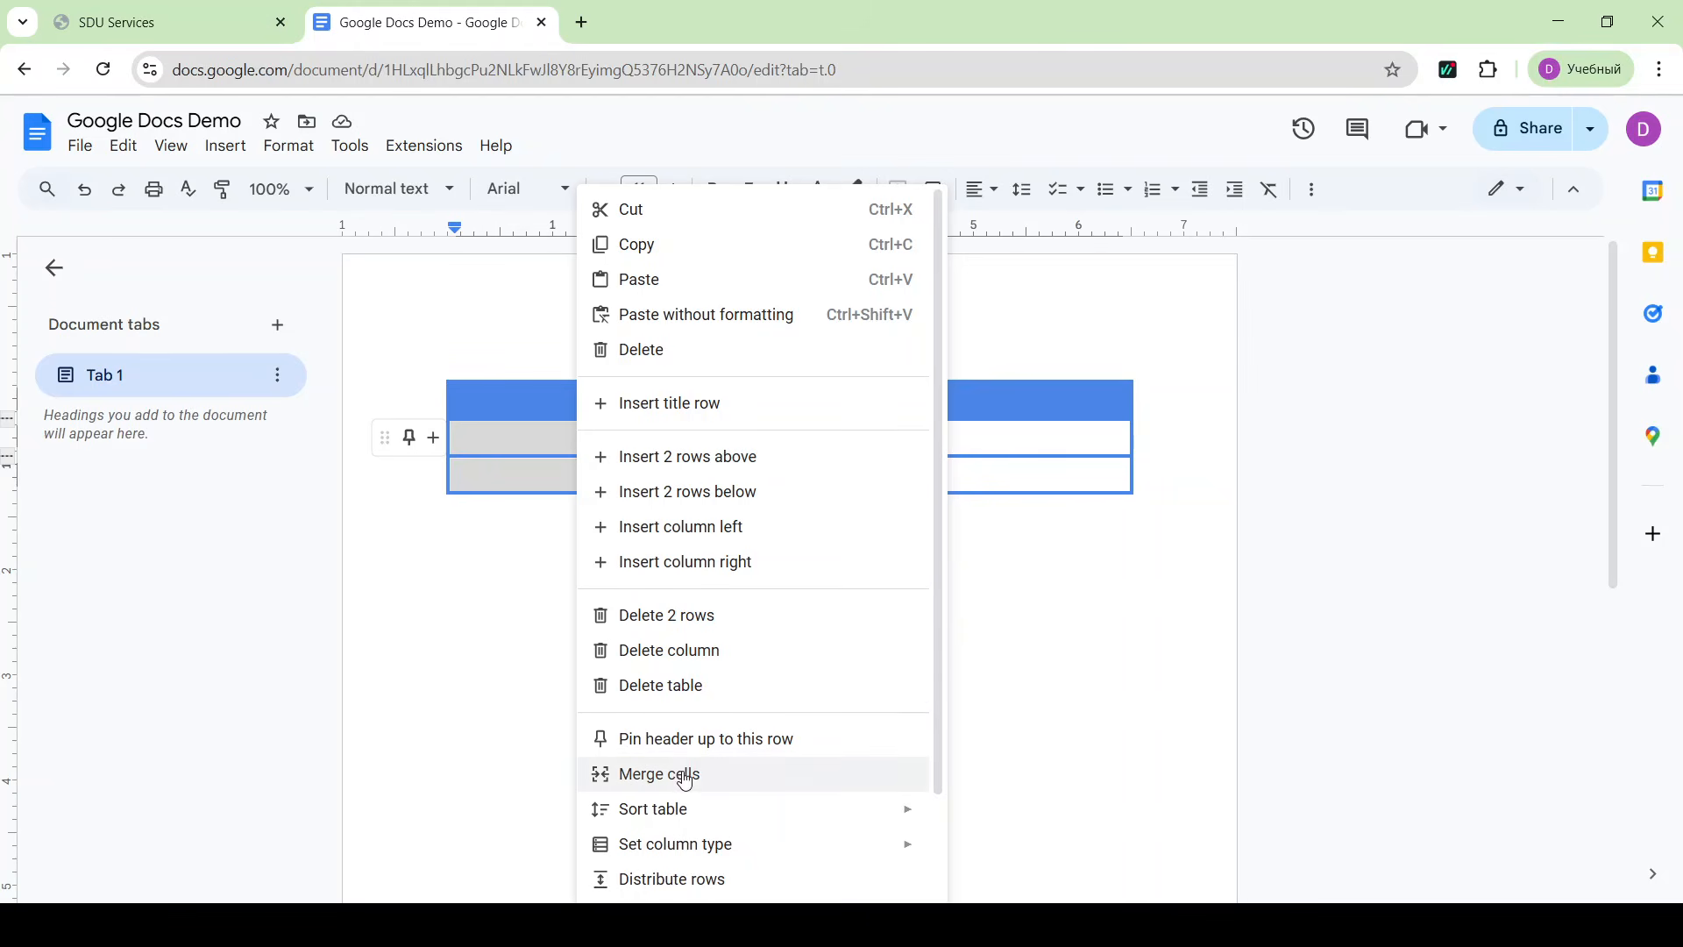
click(685, 775)
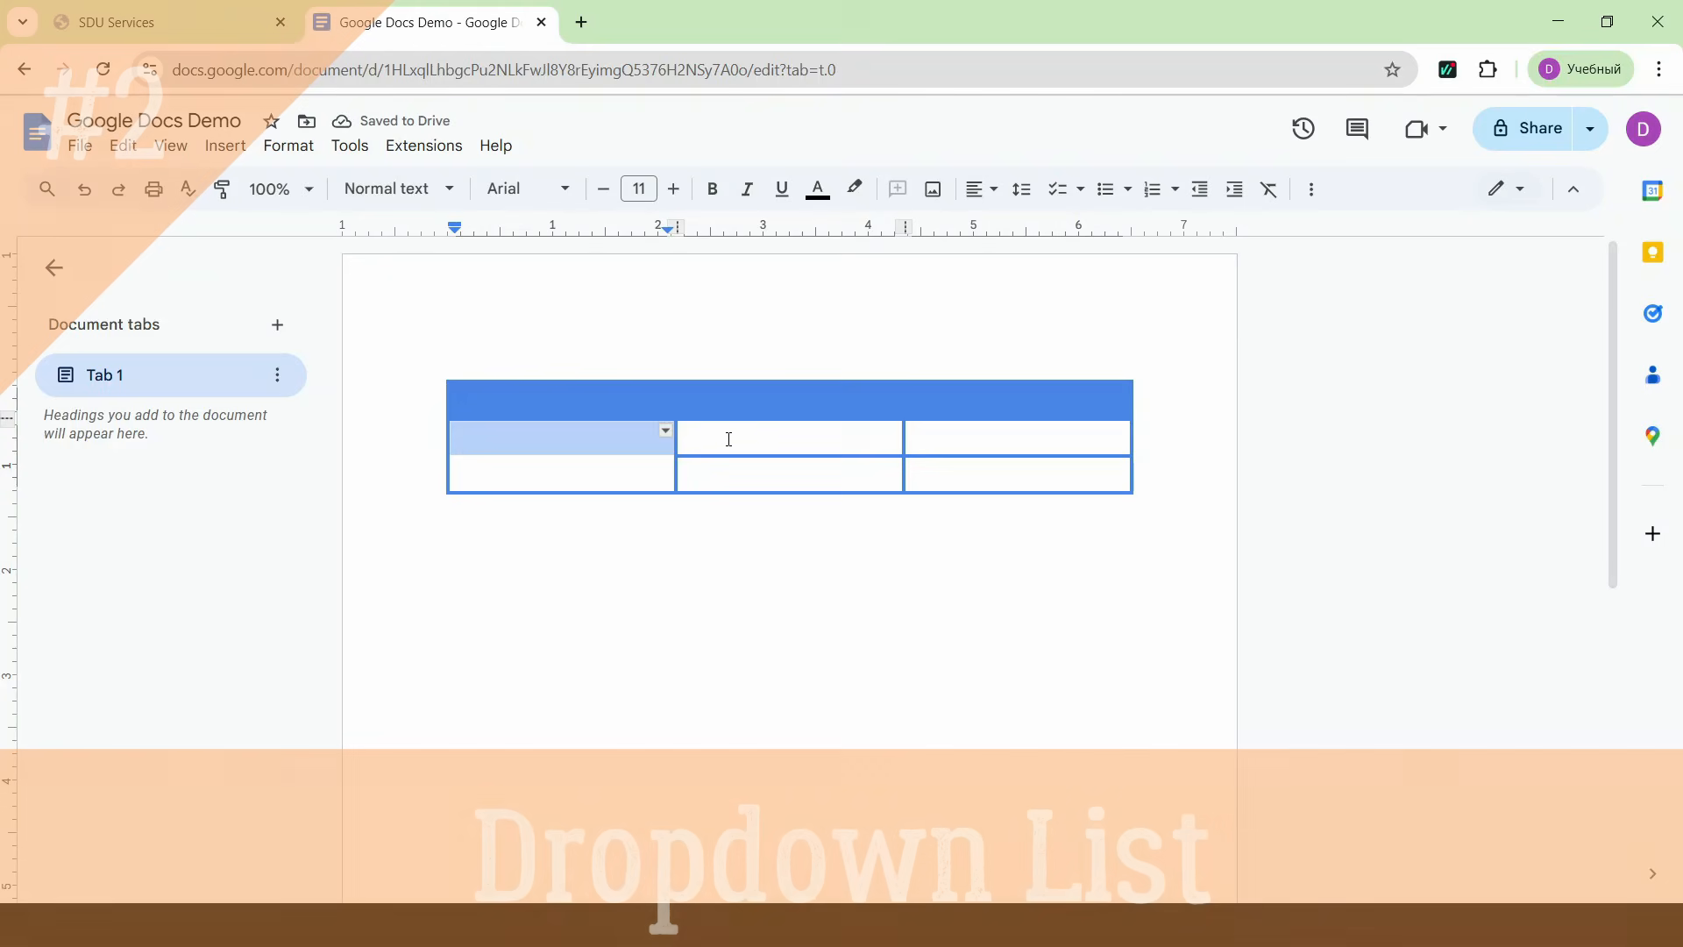
- Start a new dropdown in the middle cell of the second row and name its first two options "In progress" and "Completed"
click(729, 440)
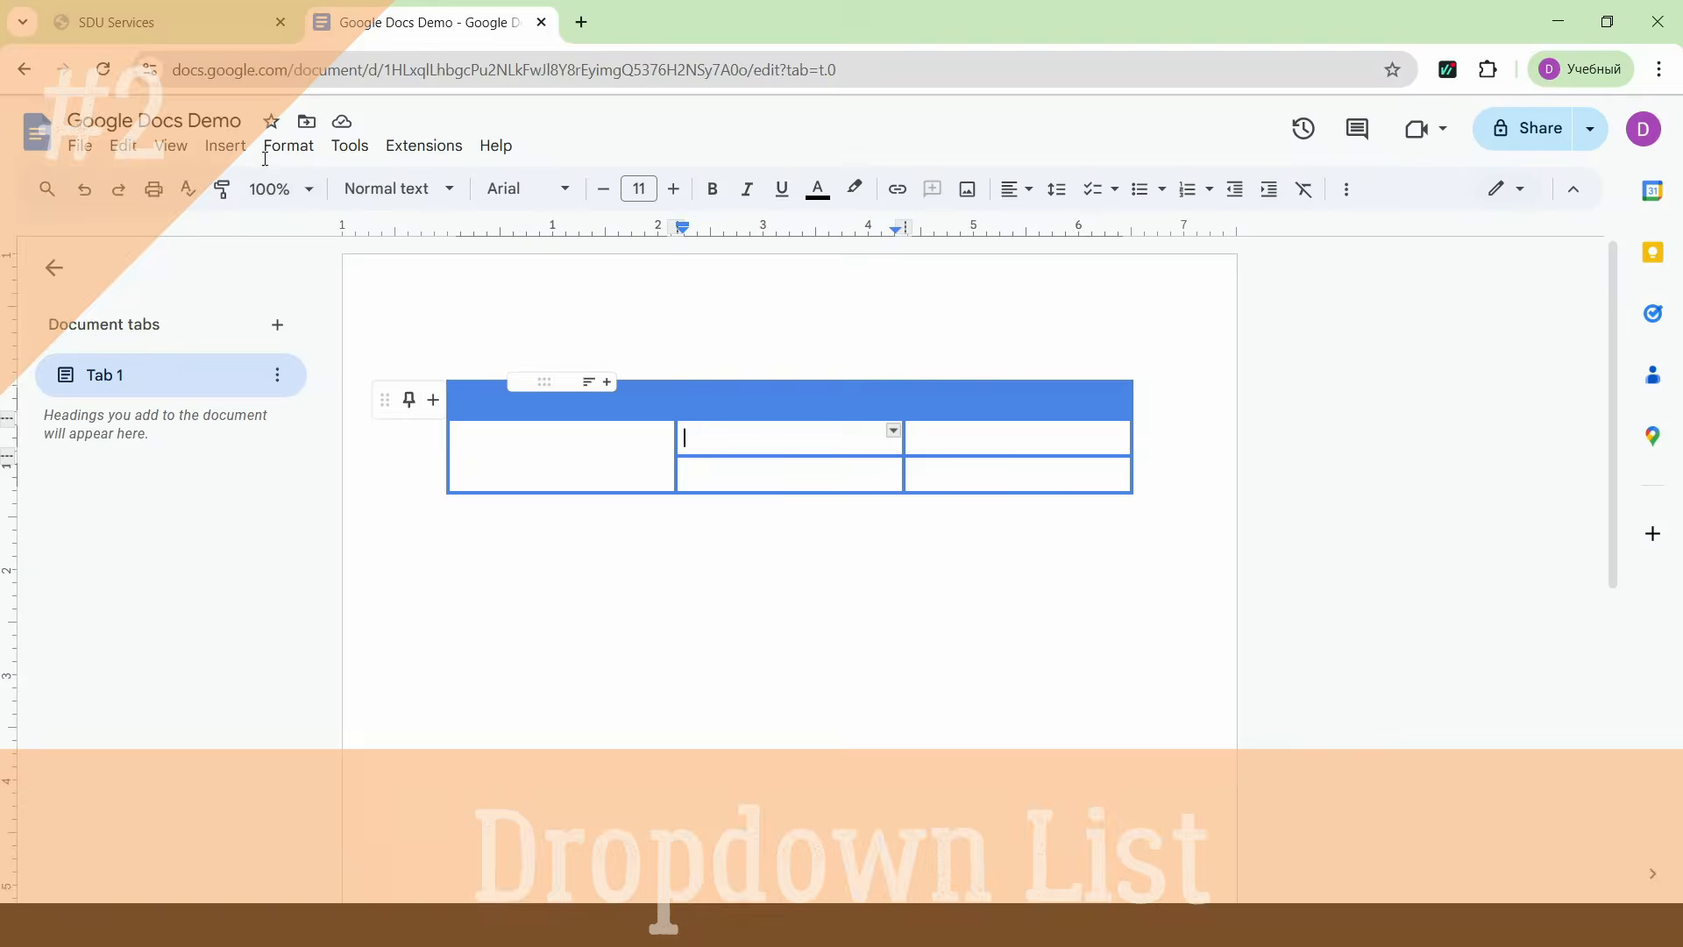
click(228, 157)
mouse_move(286, 289)
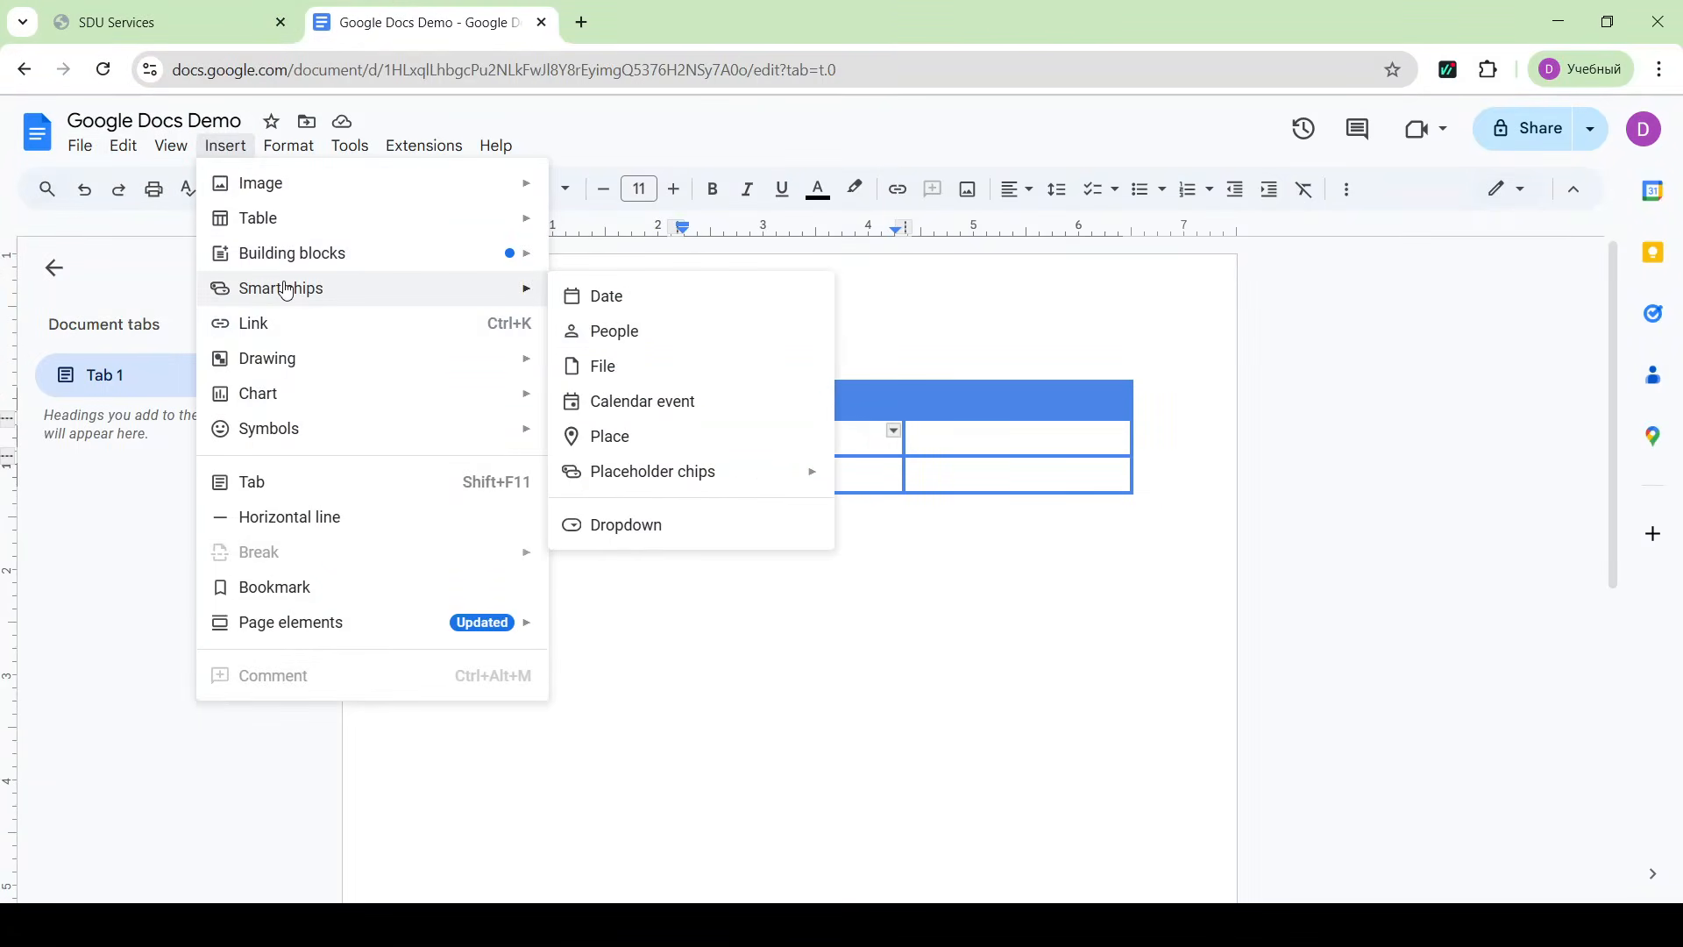
click(639, 526)
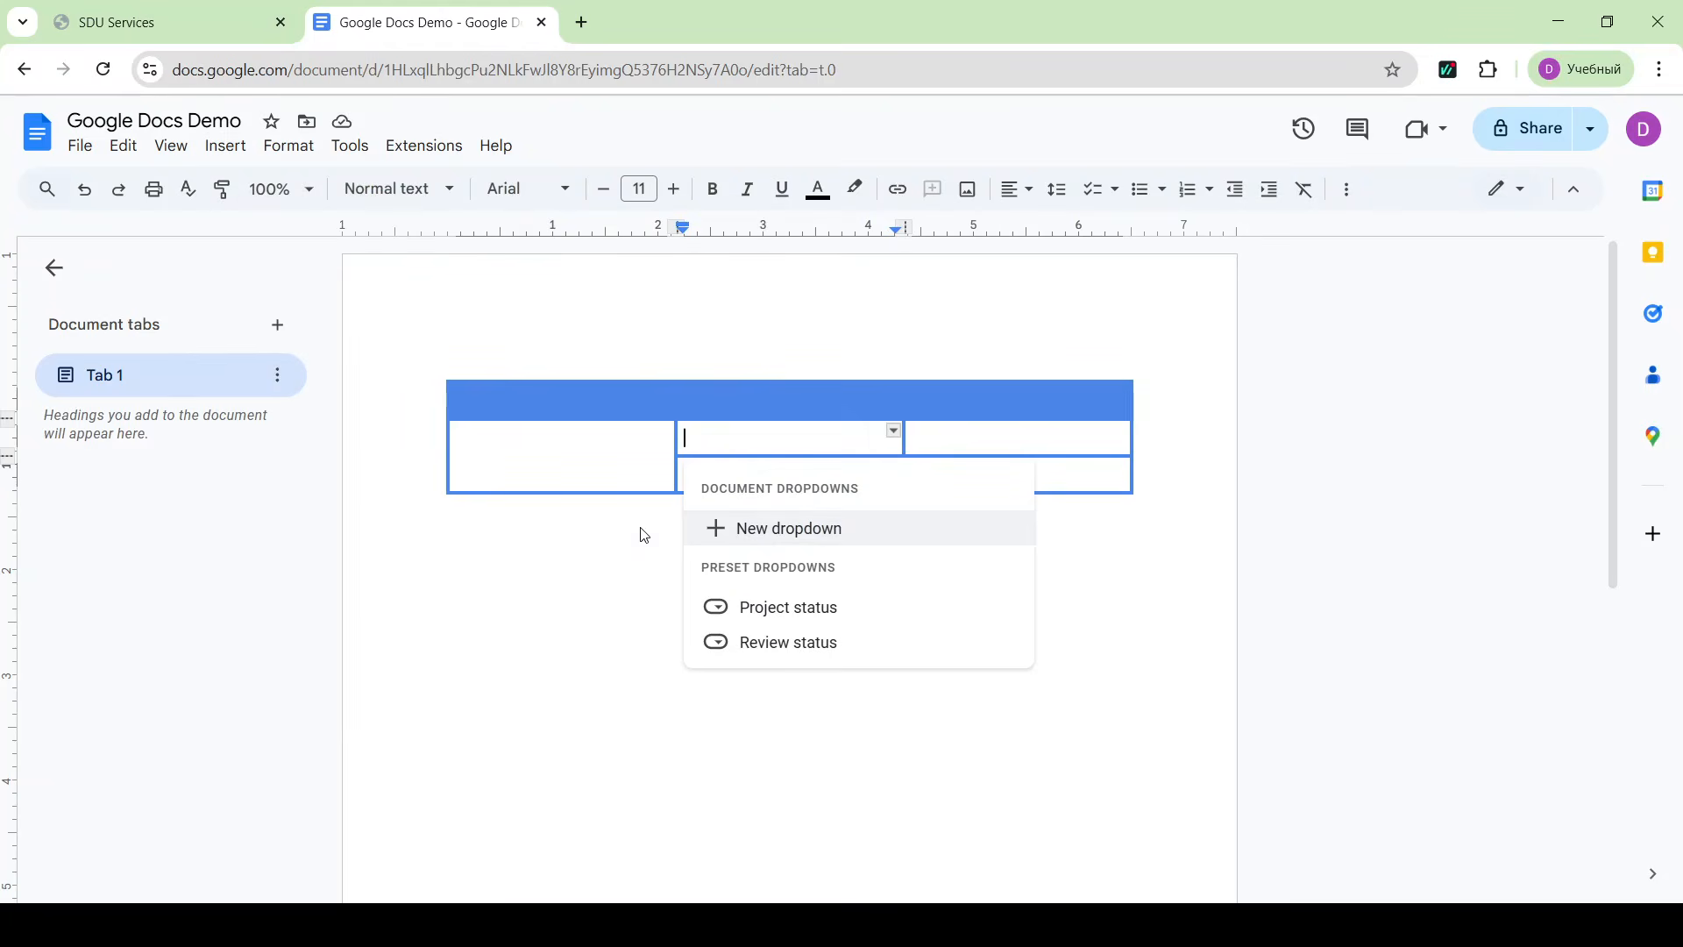
click(793, 530)
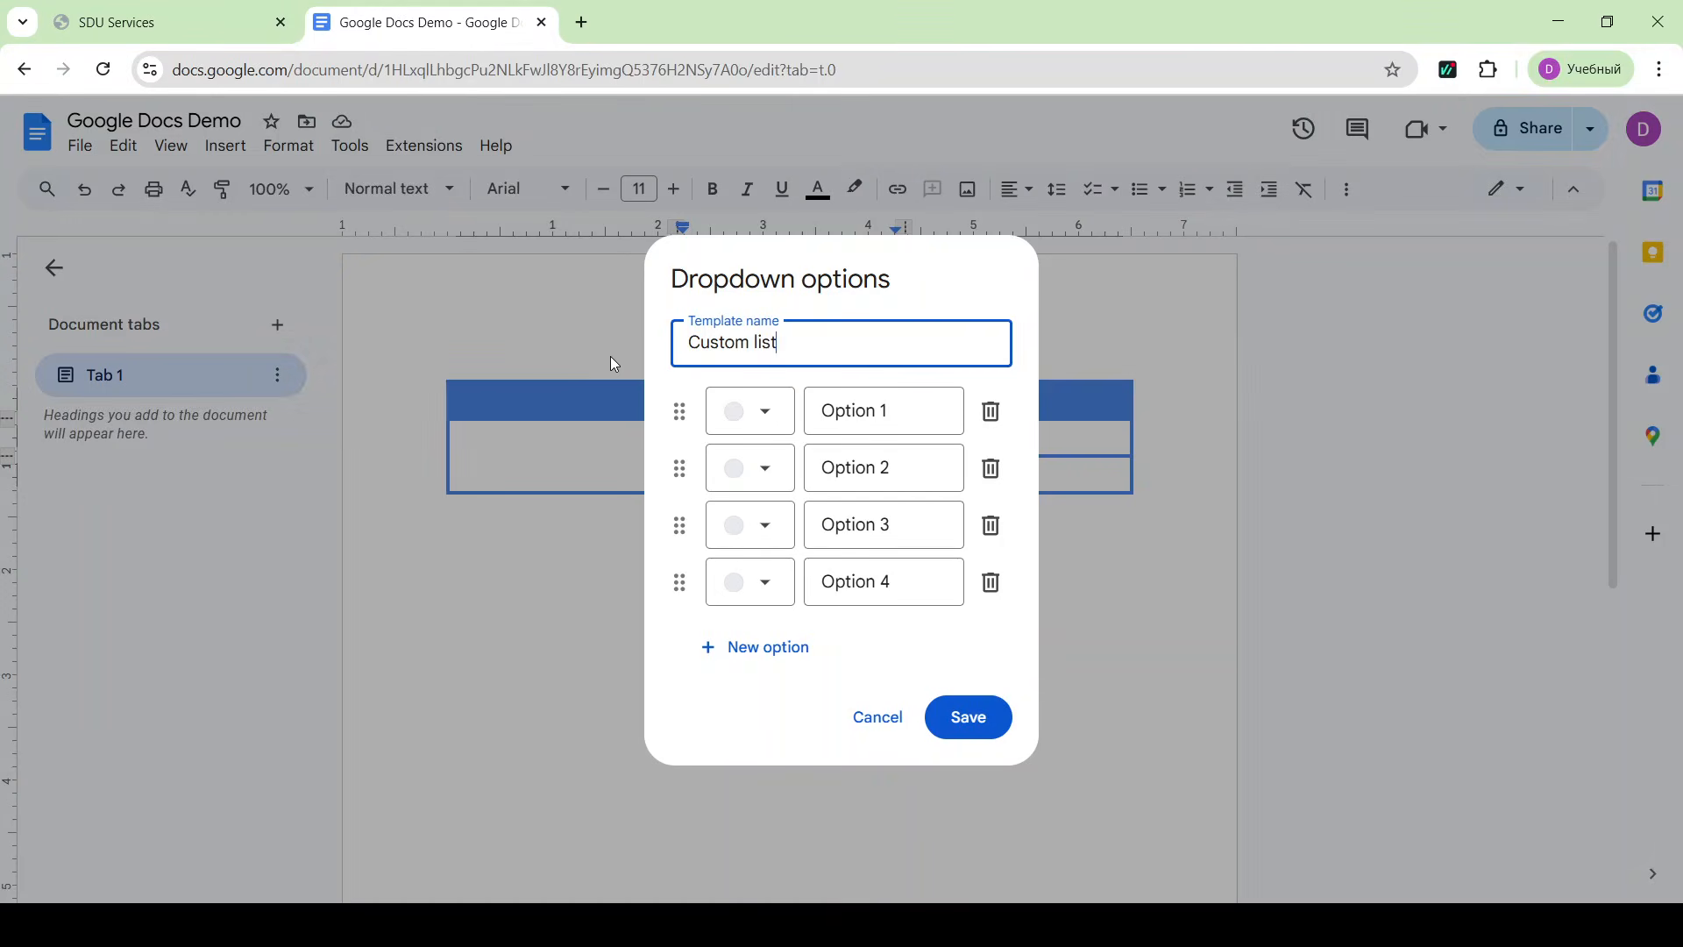
drag(907, 405, 752, 416)
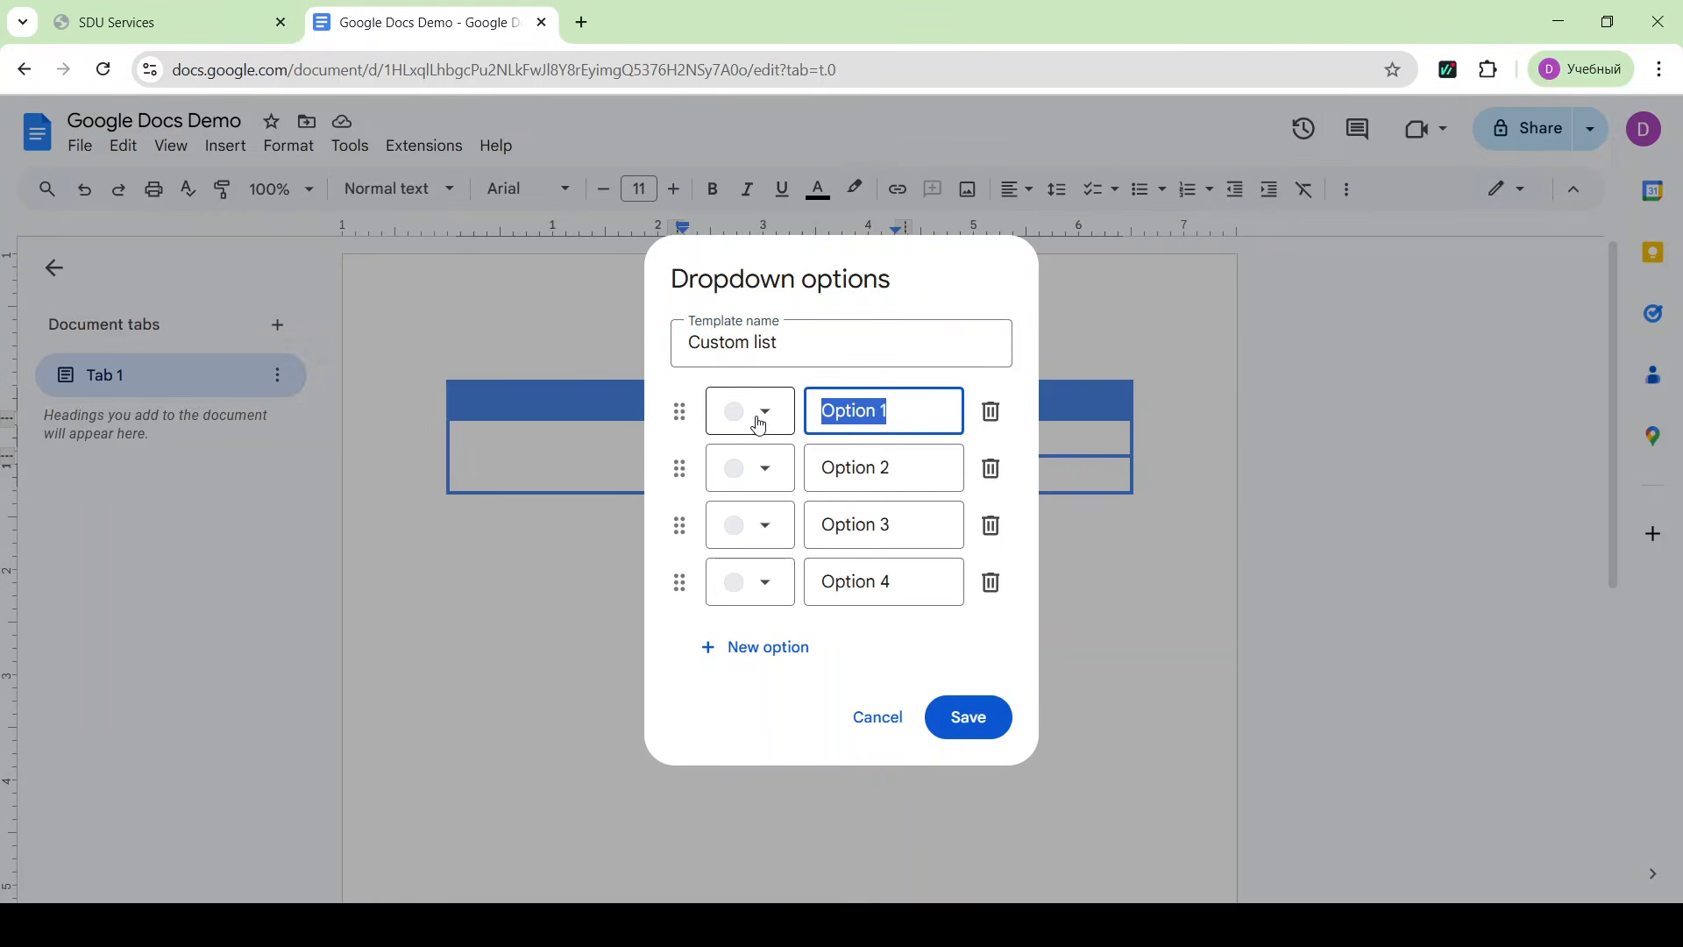
key(BackSpace)
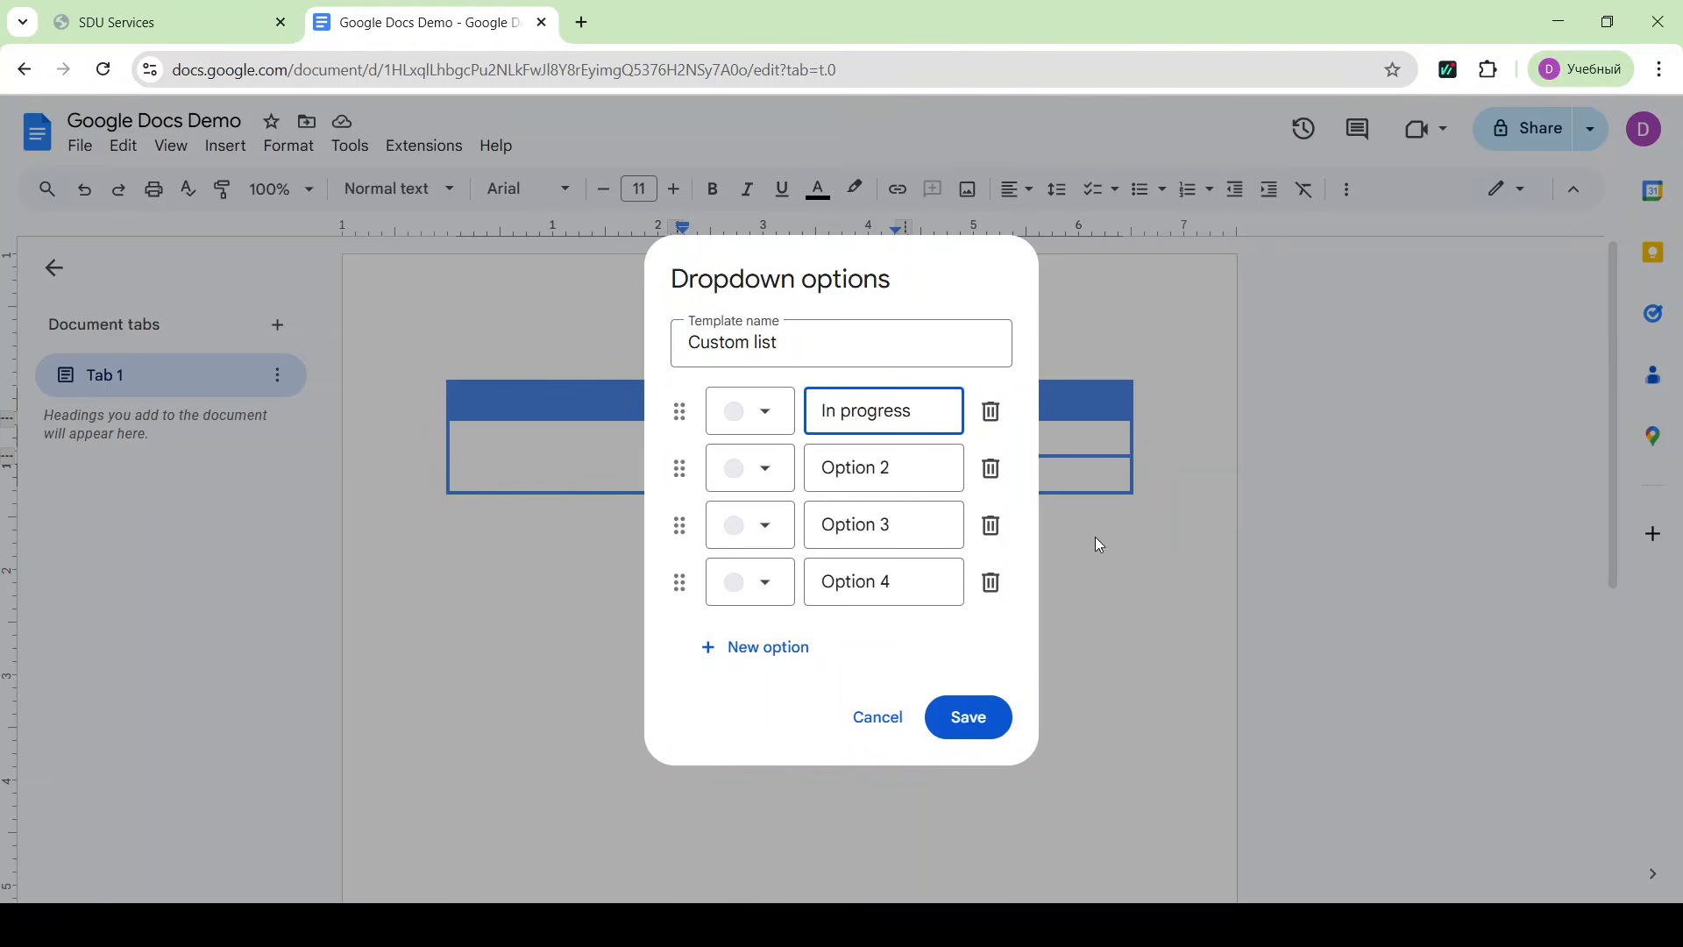
drag(902, 472, 771, 472)
text(C)
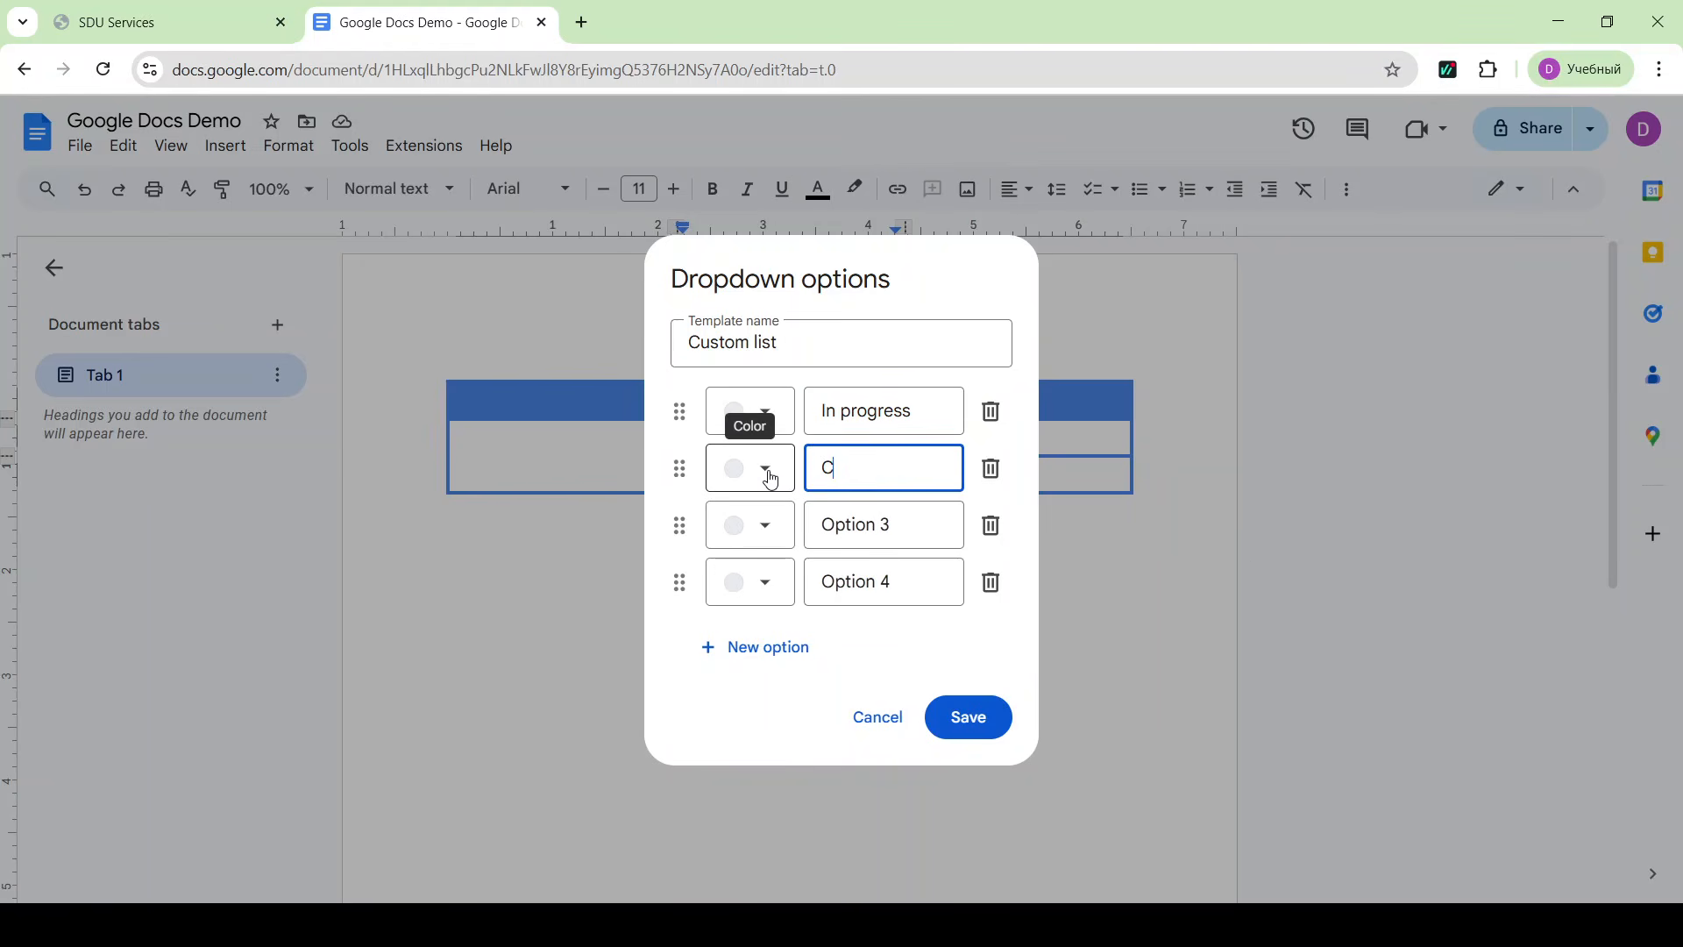
- Set the background colour of In progress to dark red and of Completed to dark green
click(763, 415)
click(763, 571)
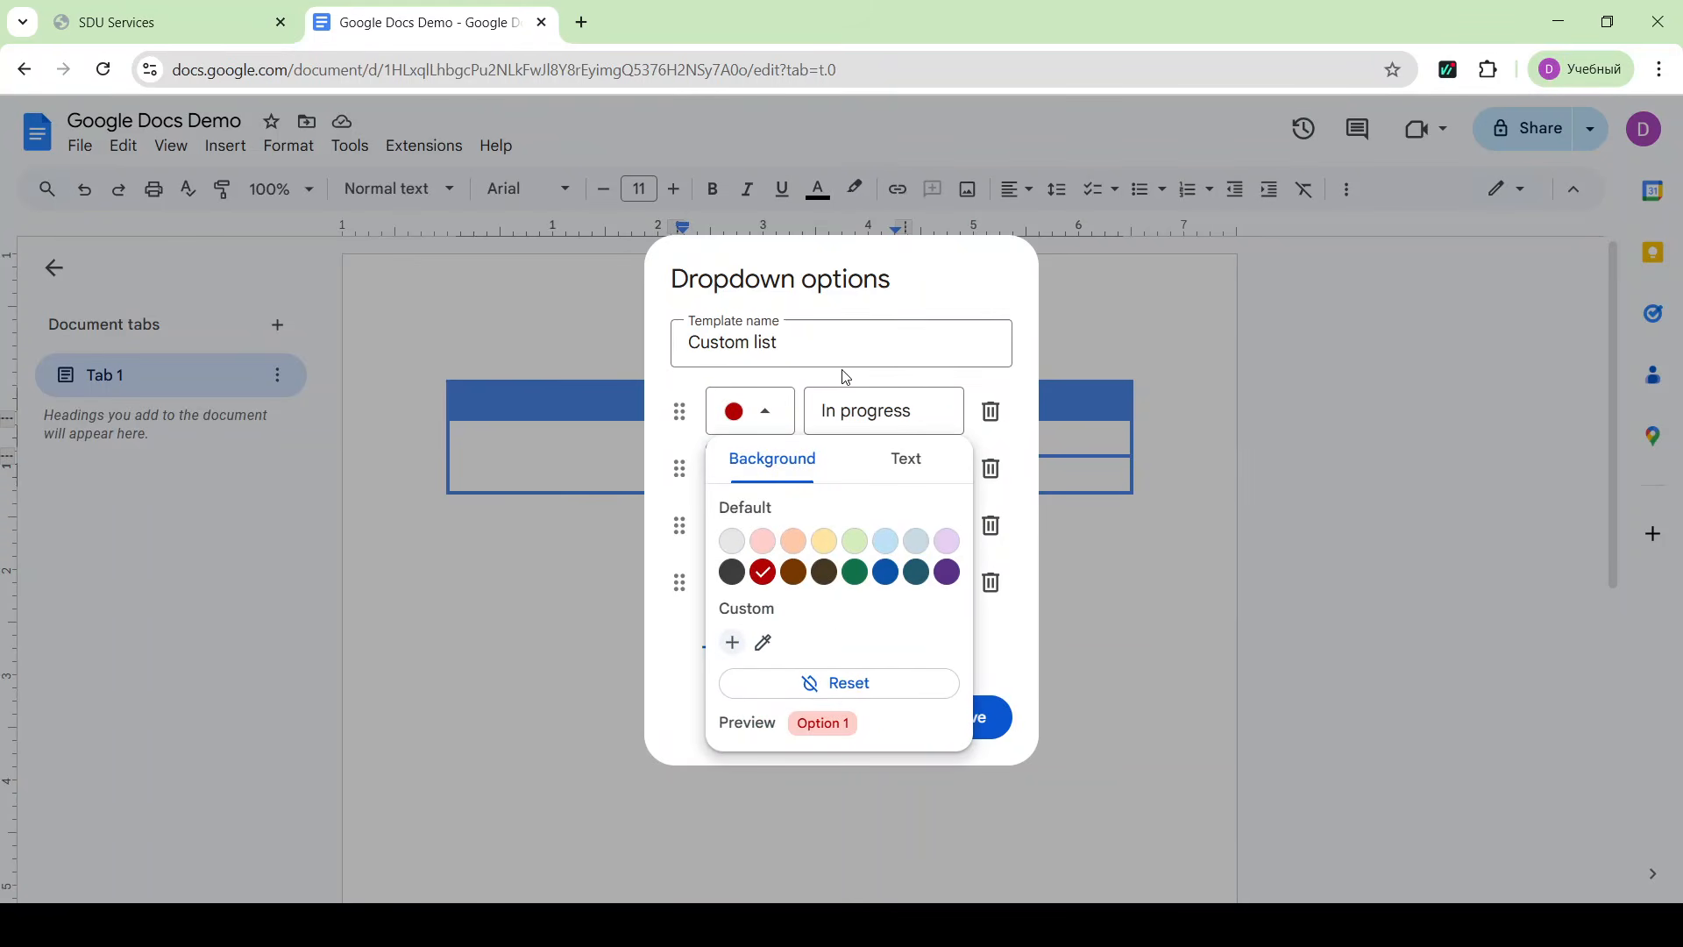
click(768, 412)
click(766, 466)
click(854, 628)
click(681, 653)
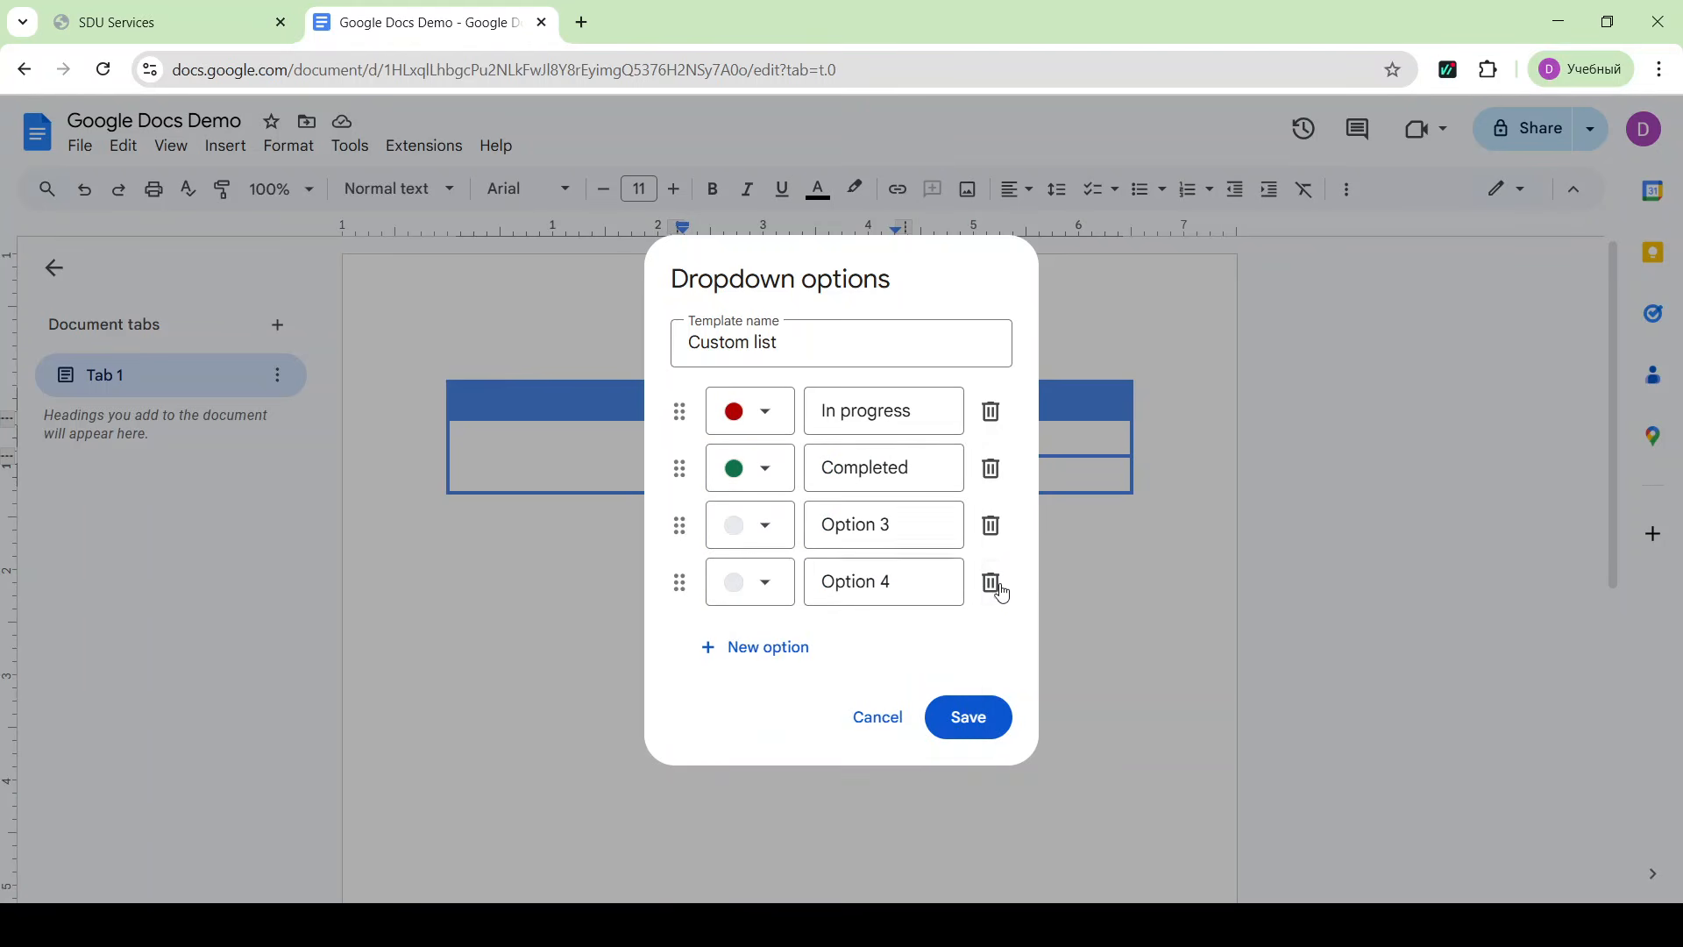
- Remove Option 3 and Option 4 from the dropdown and save it
click(992, 582)
click(989, 557)
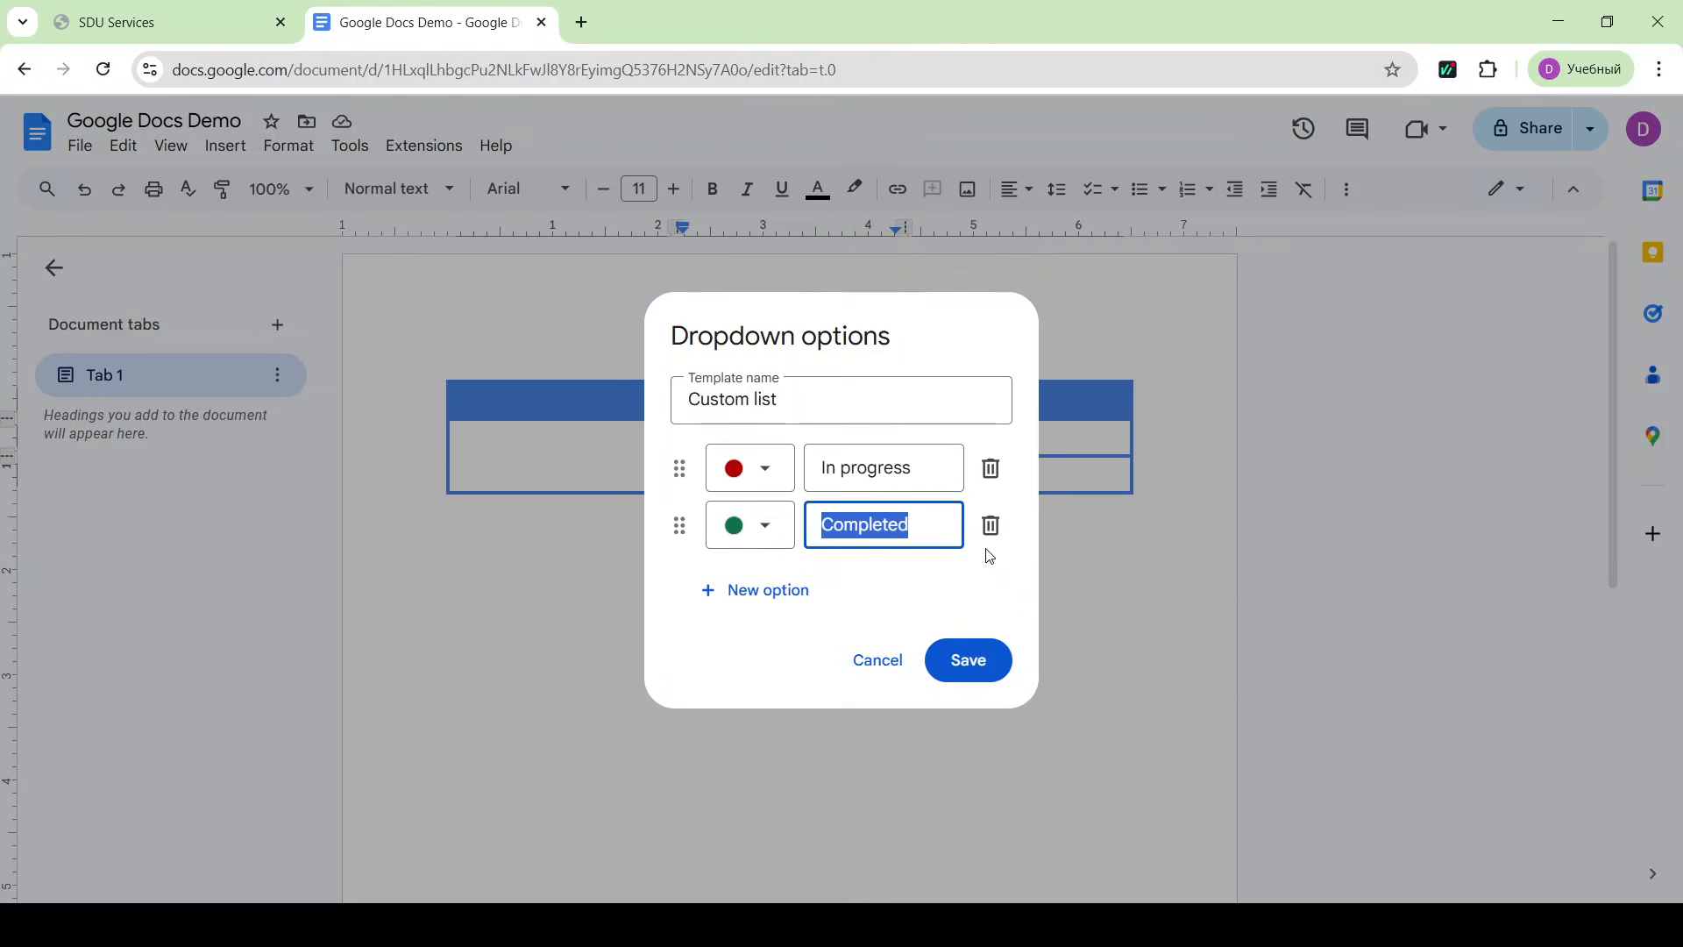
click(982, 660)
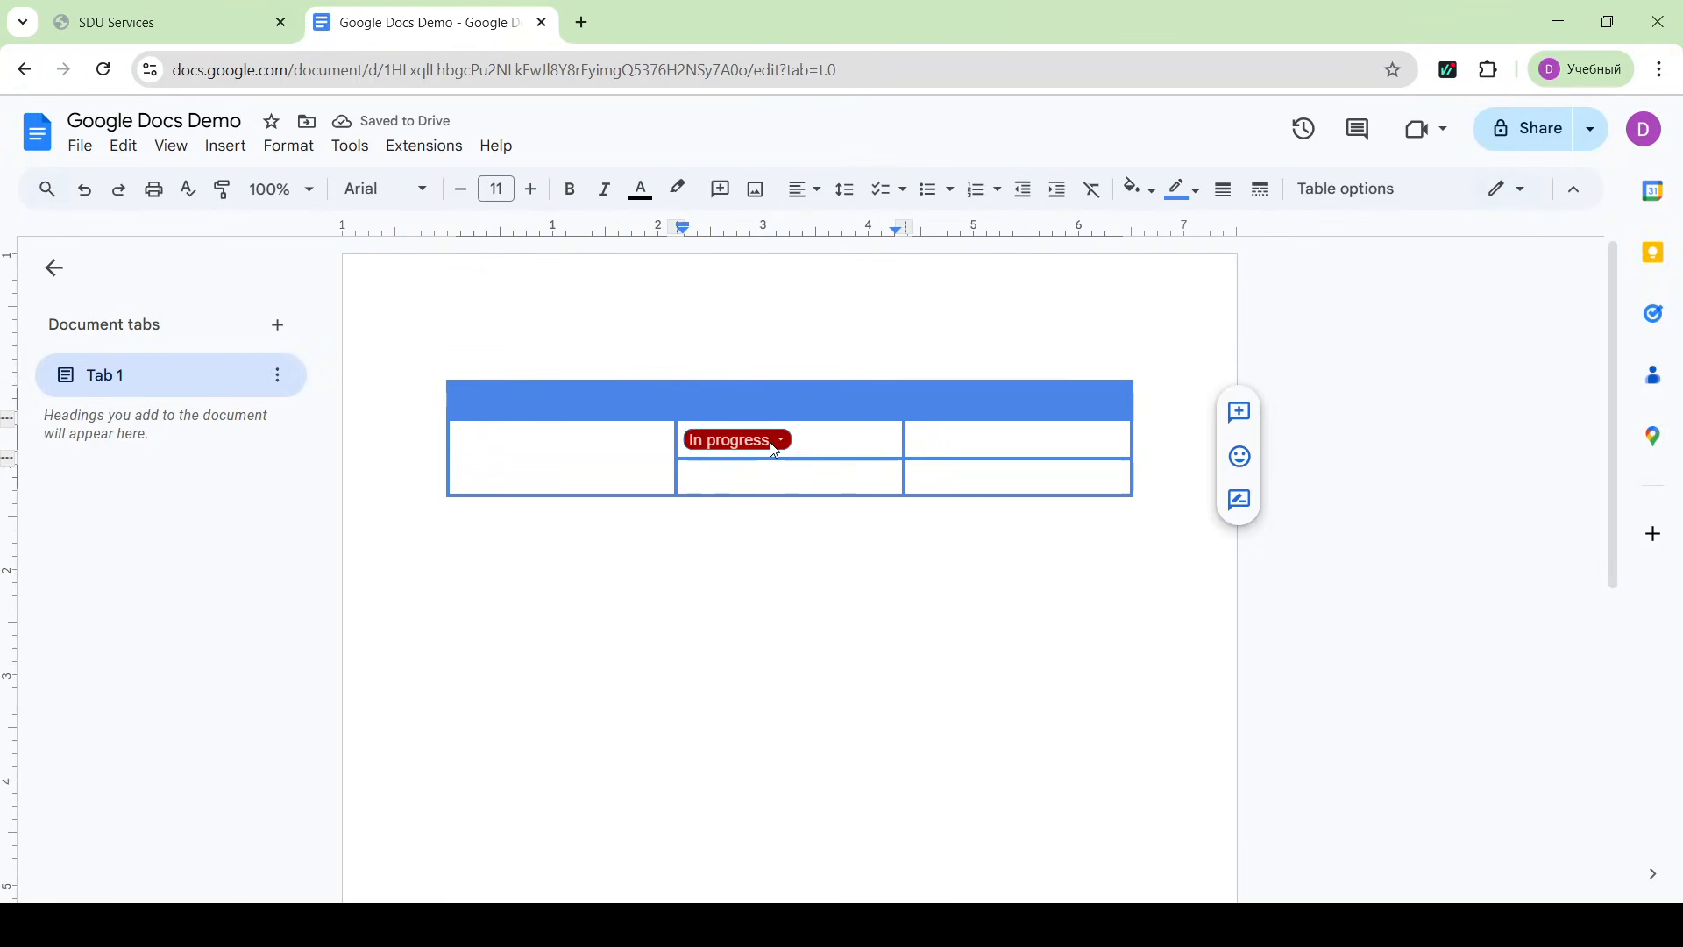
- Switch the table's dropdown to Completed
click(775, 445)
click(770, 510)
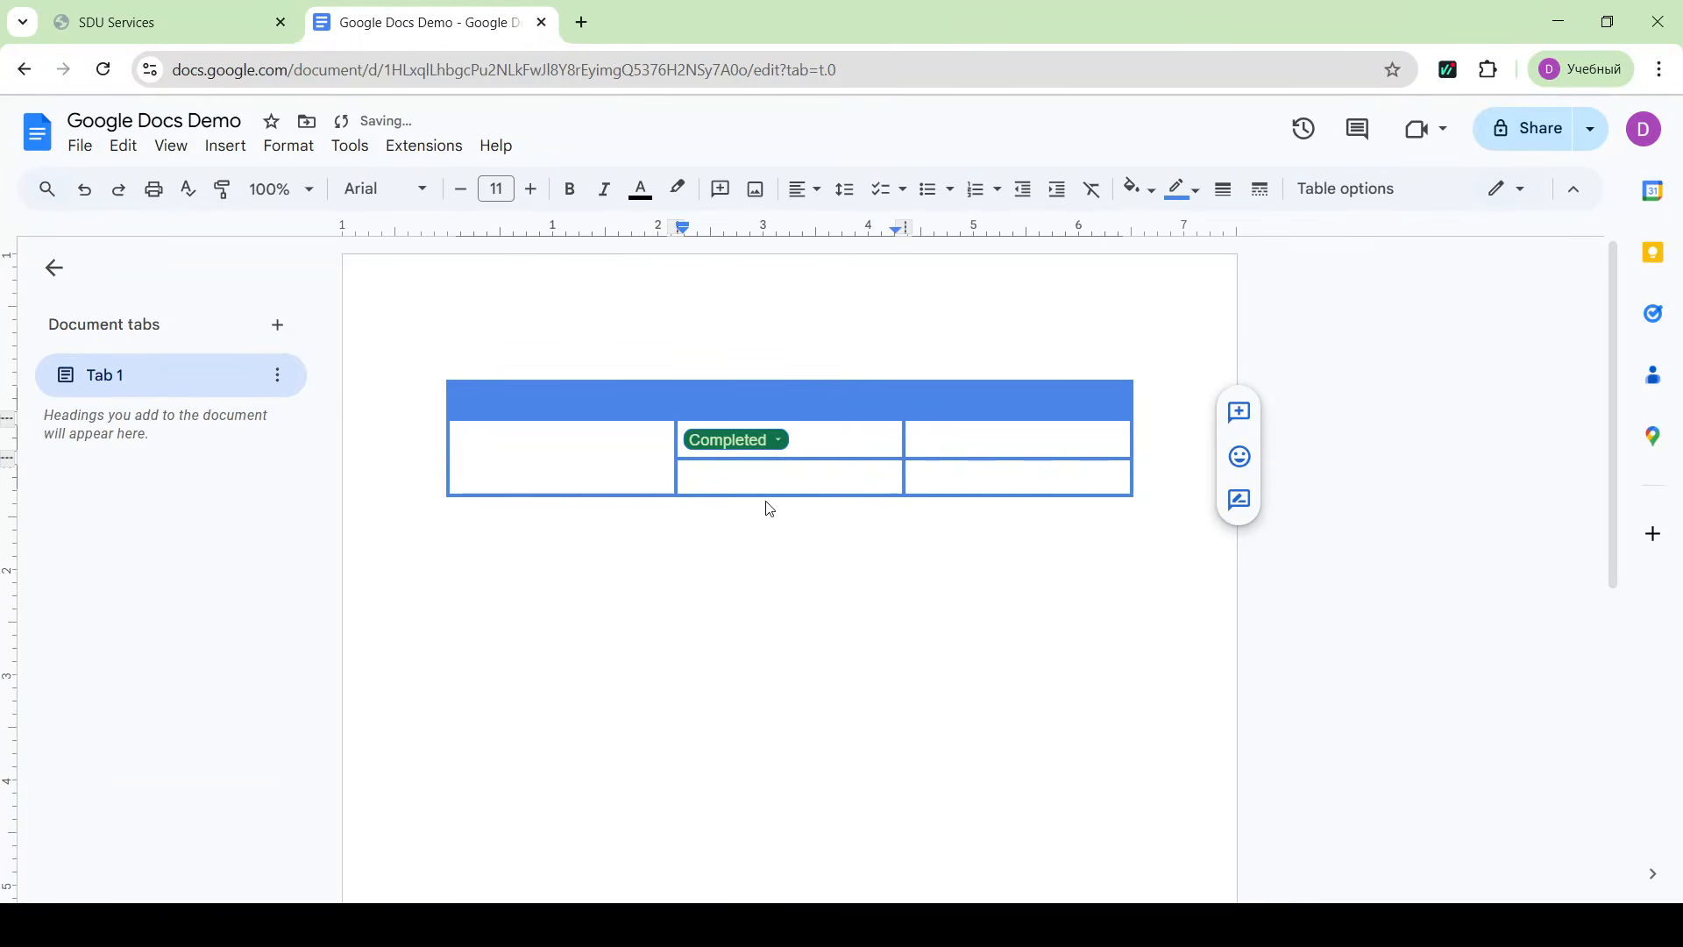
click(754, 599)
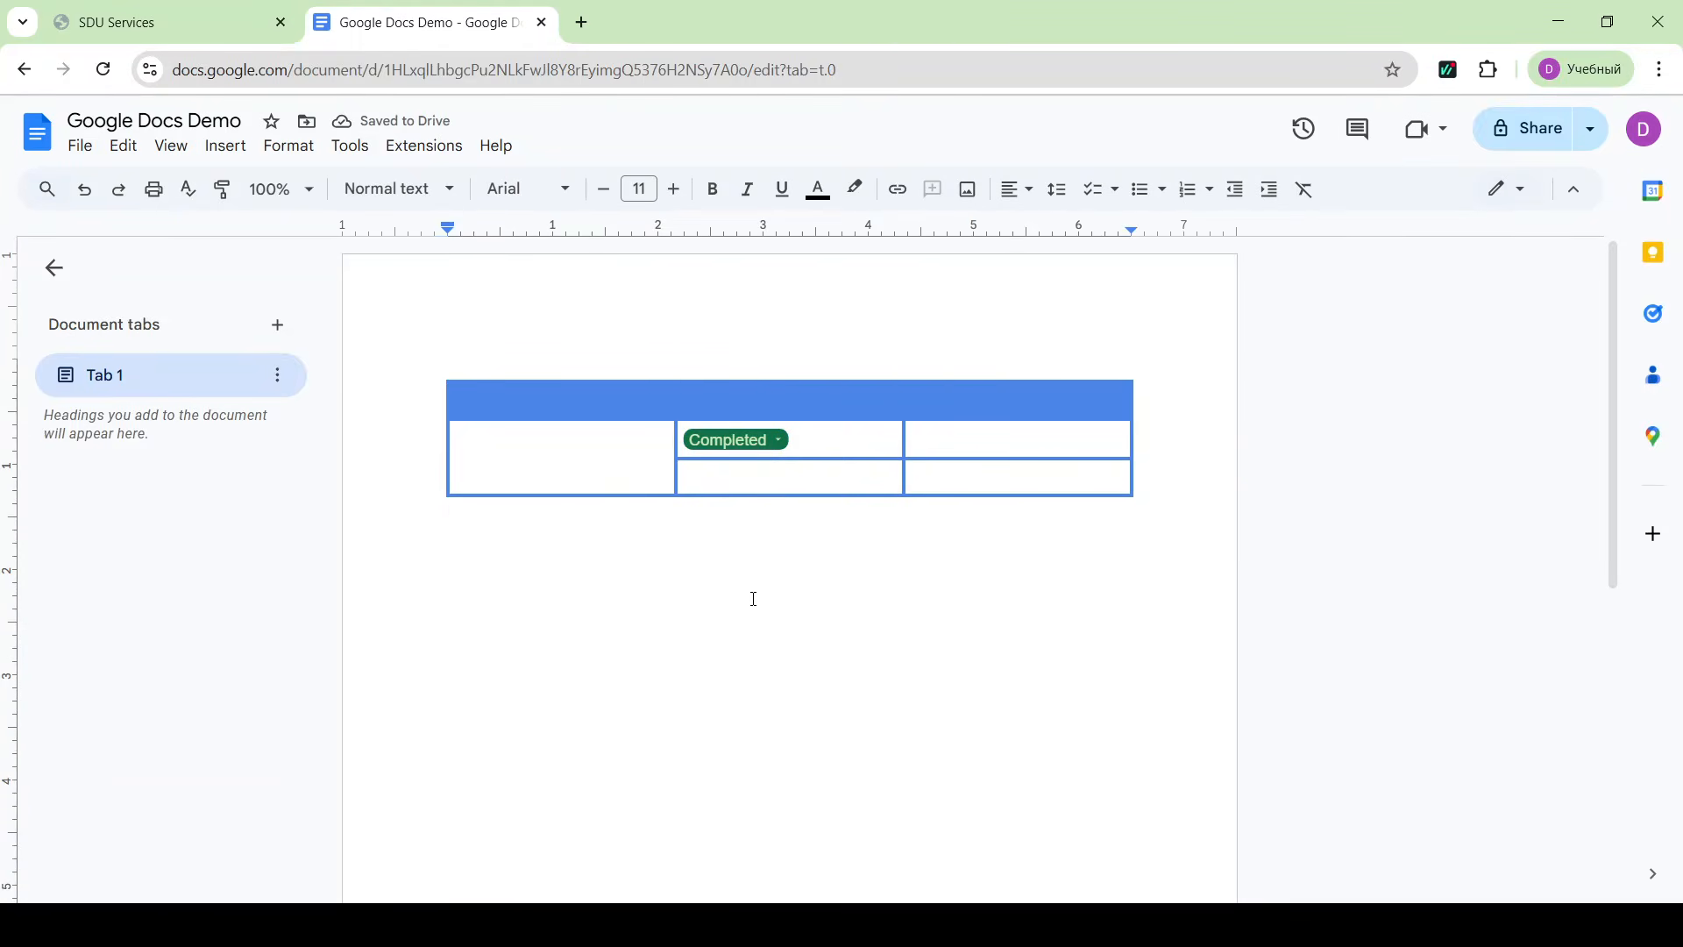
- Insert a new equation on the line below the table
key(Return)
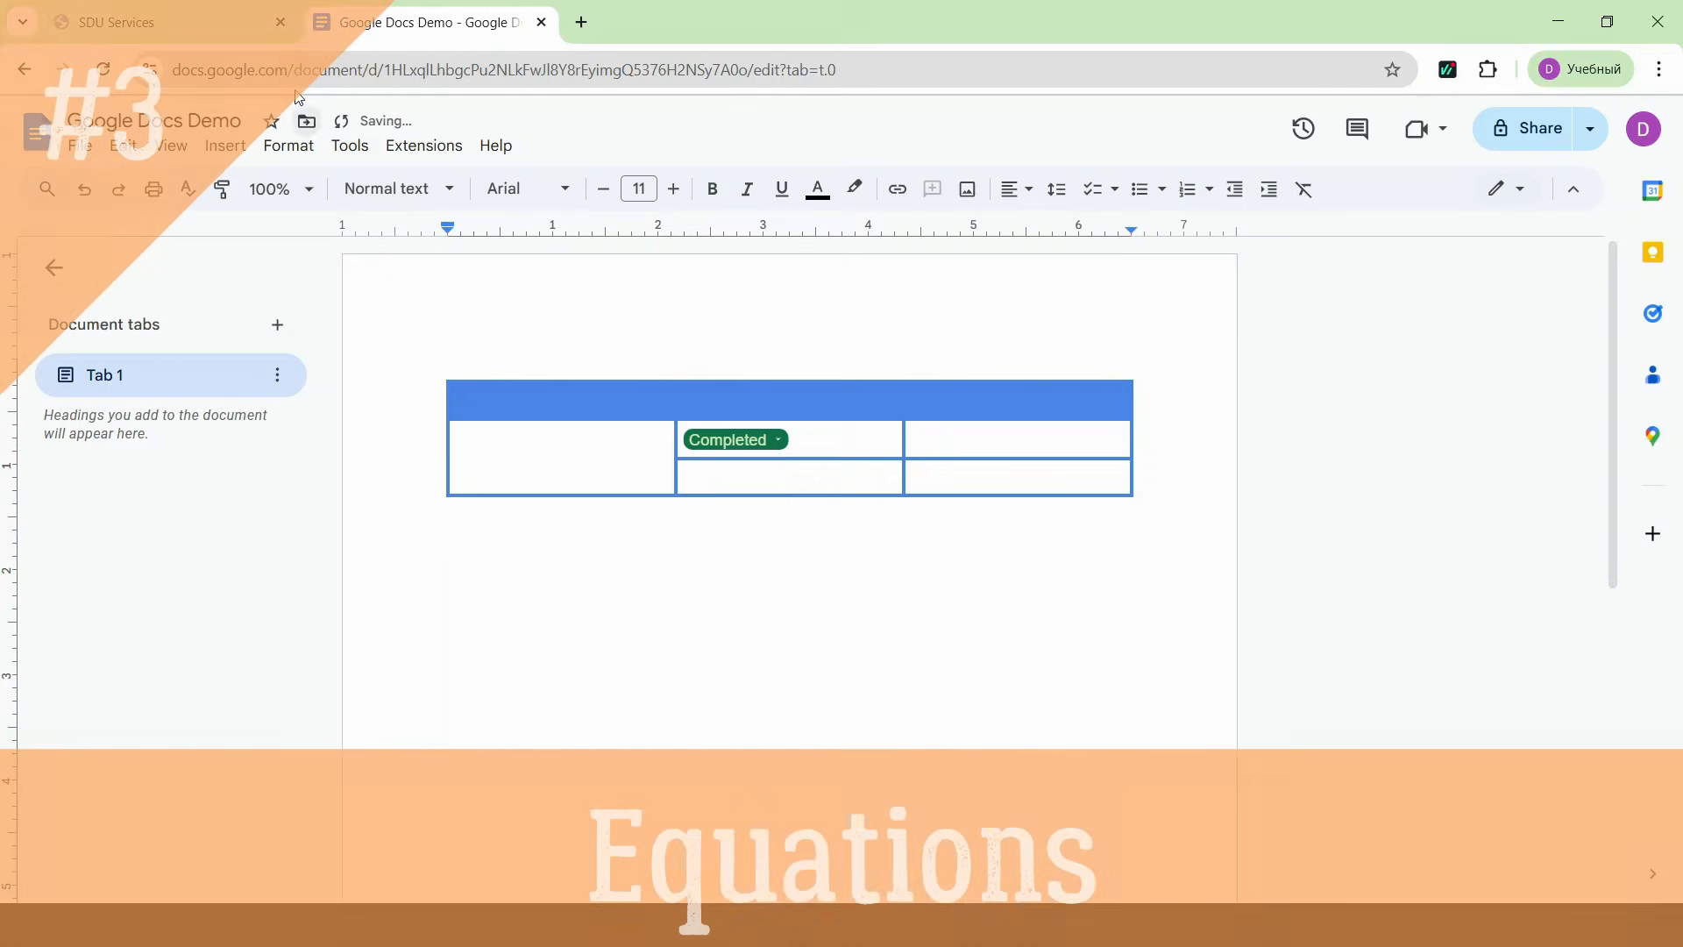
click(224, 144)
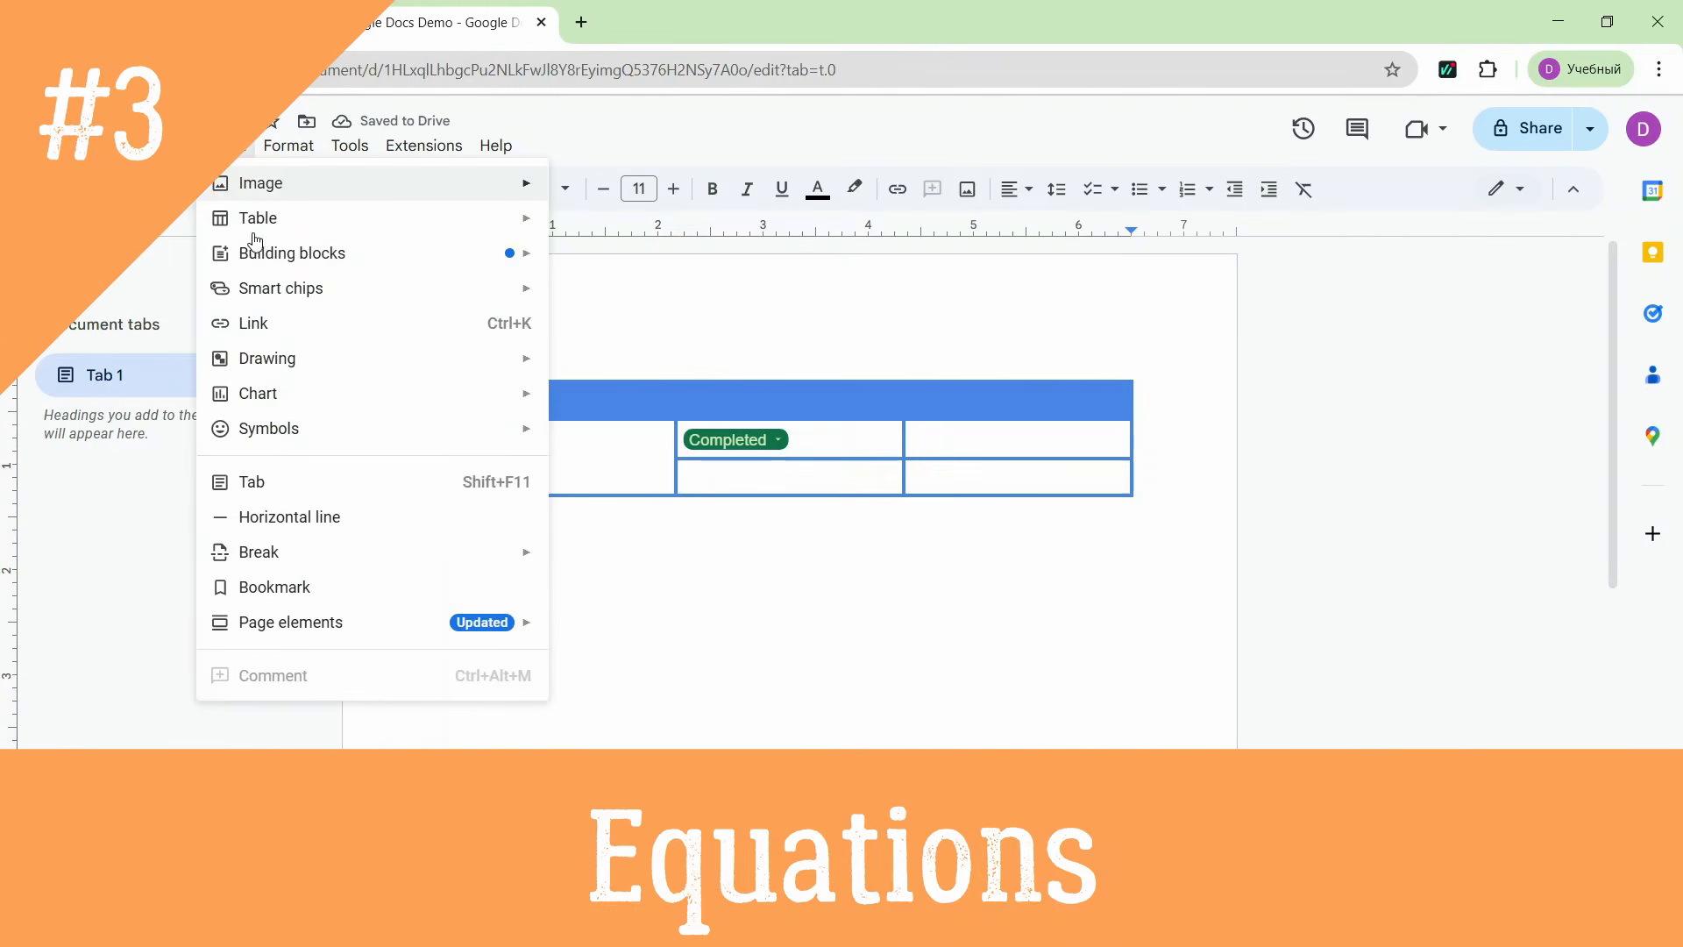
mouse_move(261, 269)
mouse_move(272, 429)
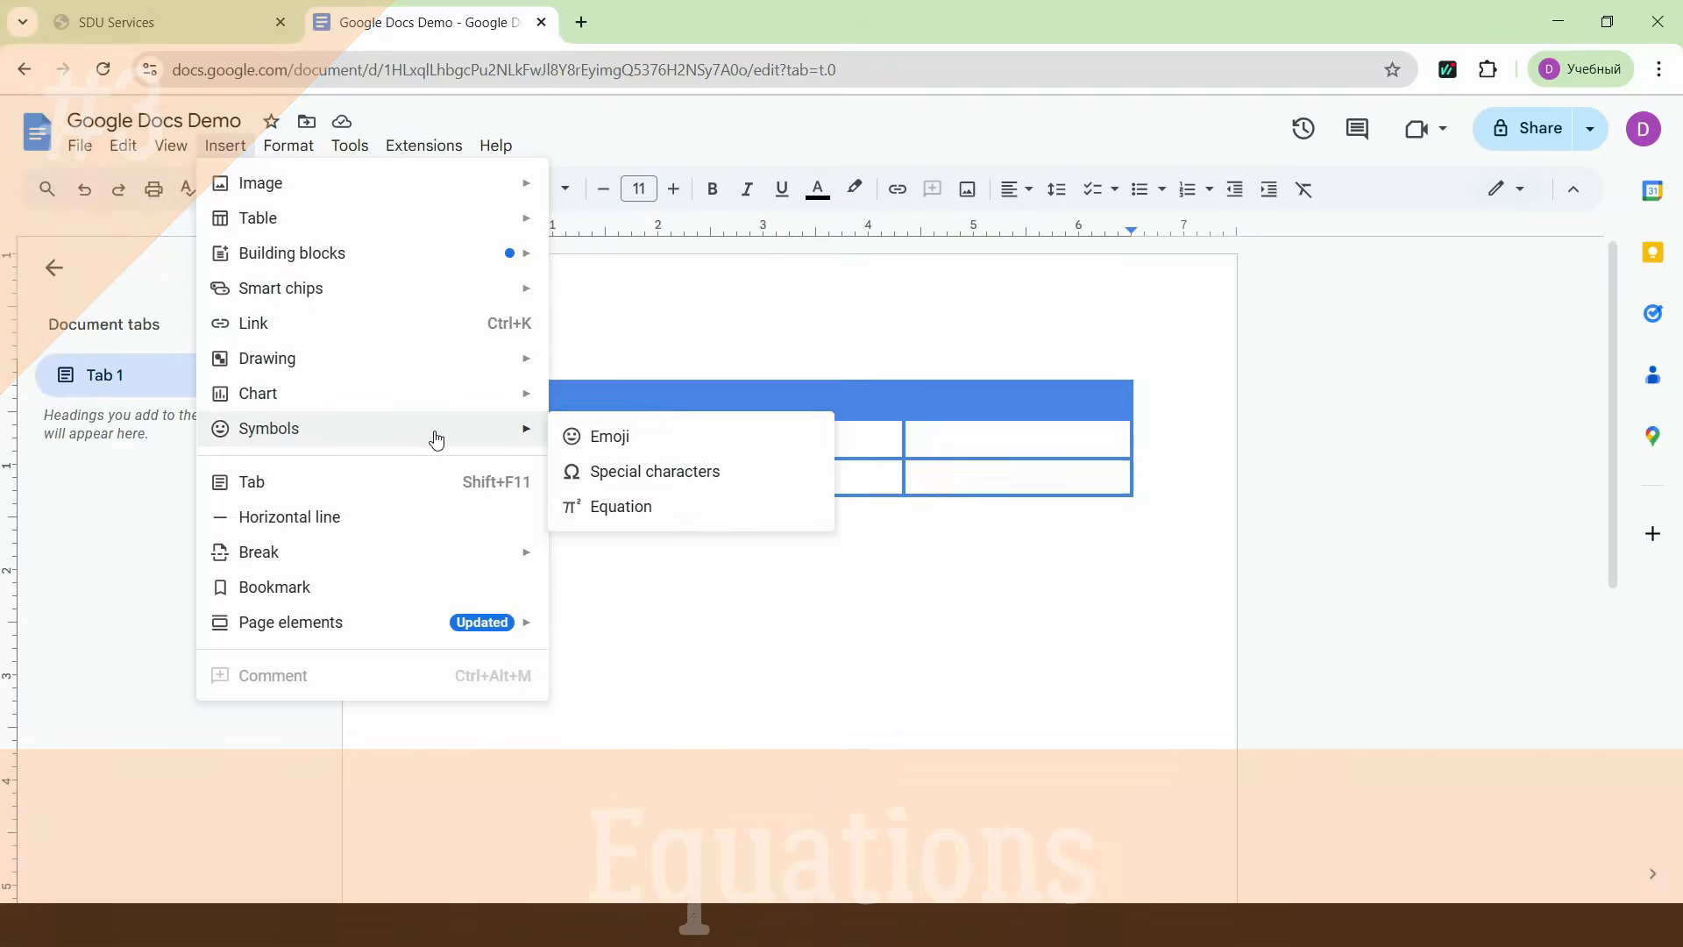
click(640, 507)
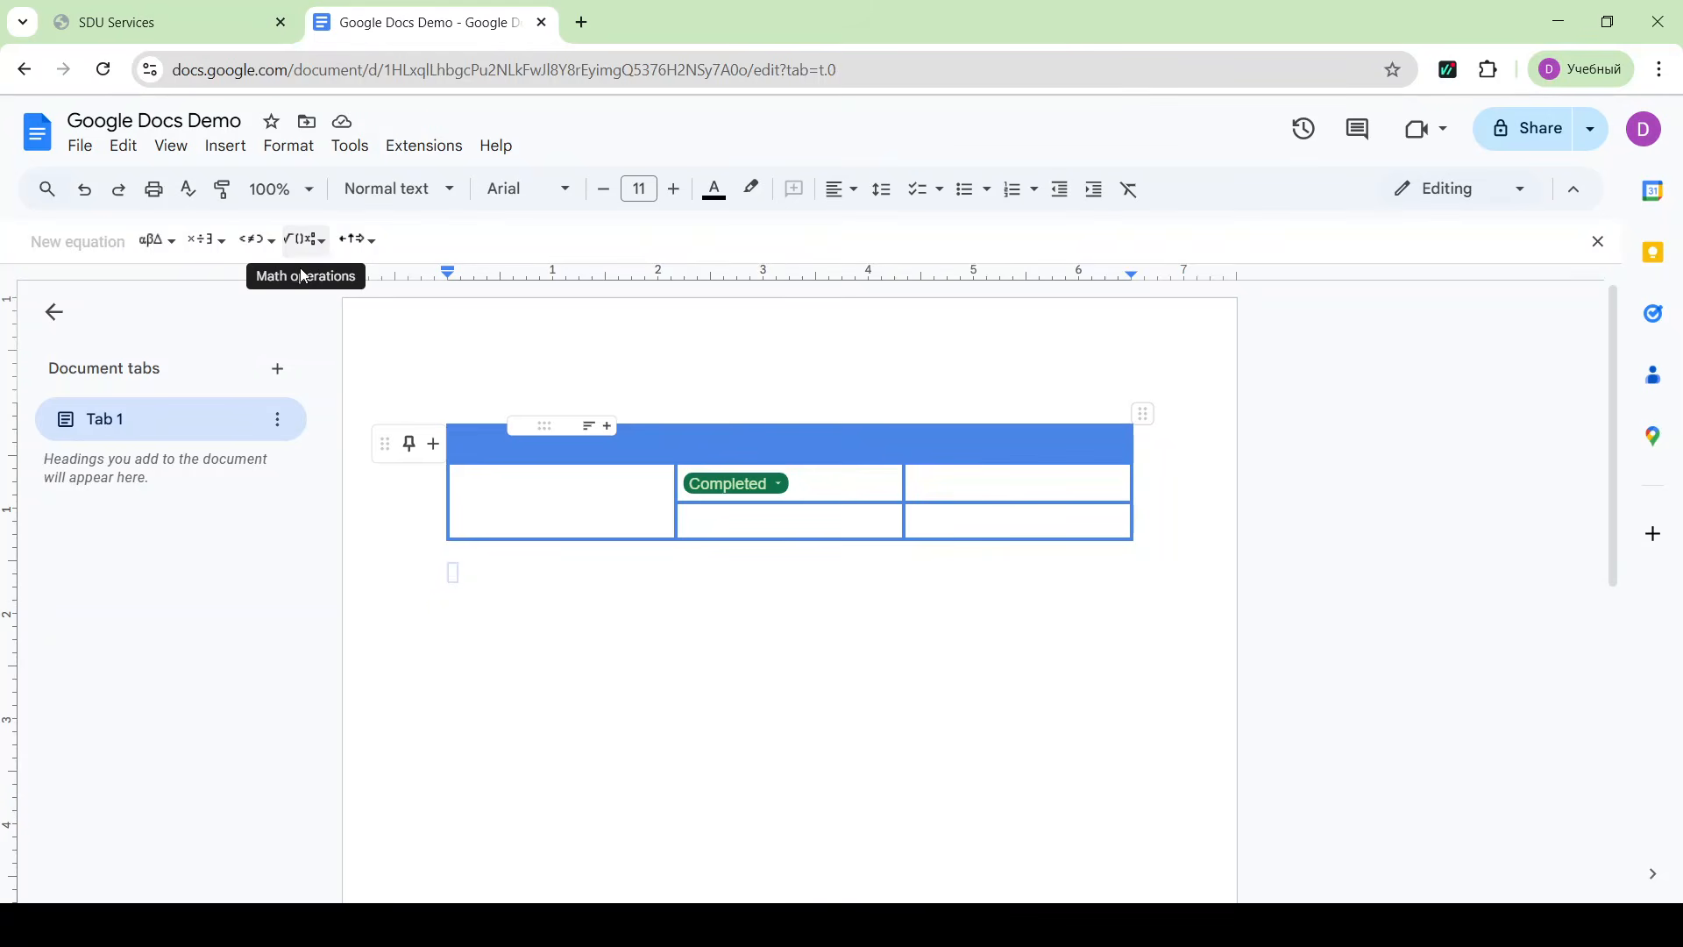
- Build the equation x² + y² = z² using superscripts for the exponents
click(315, 245)
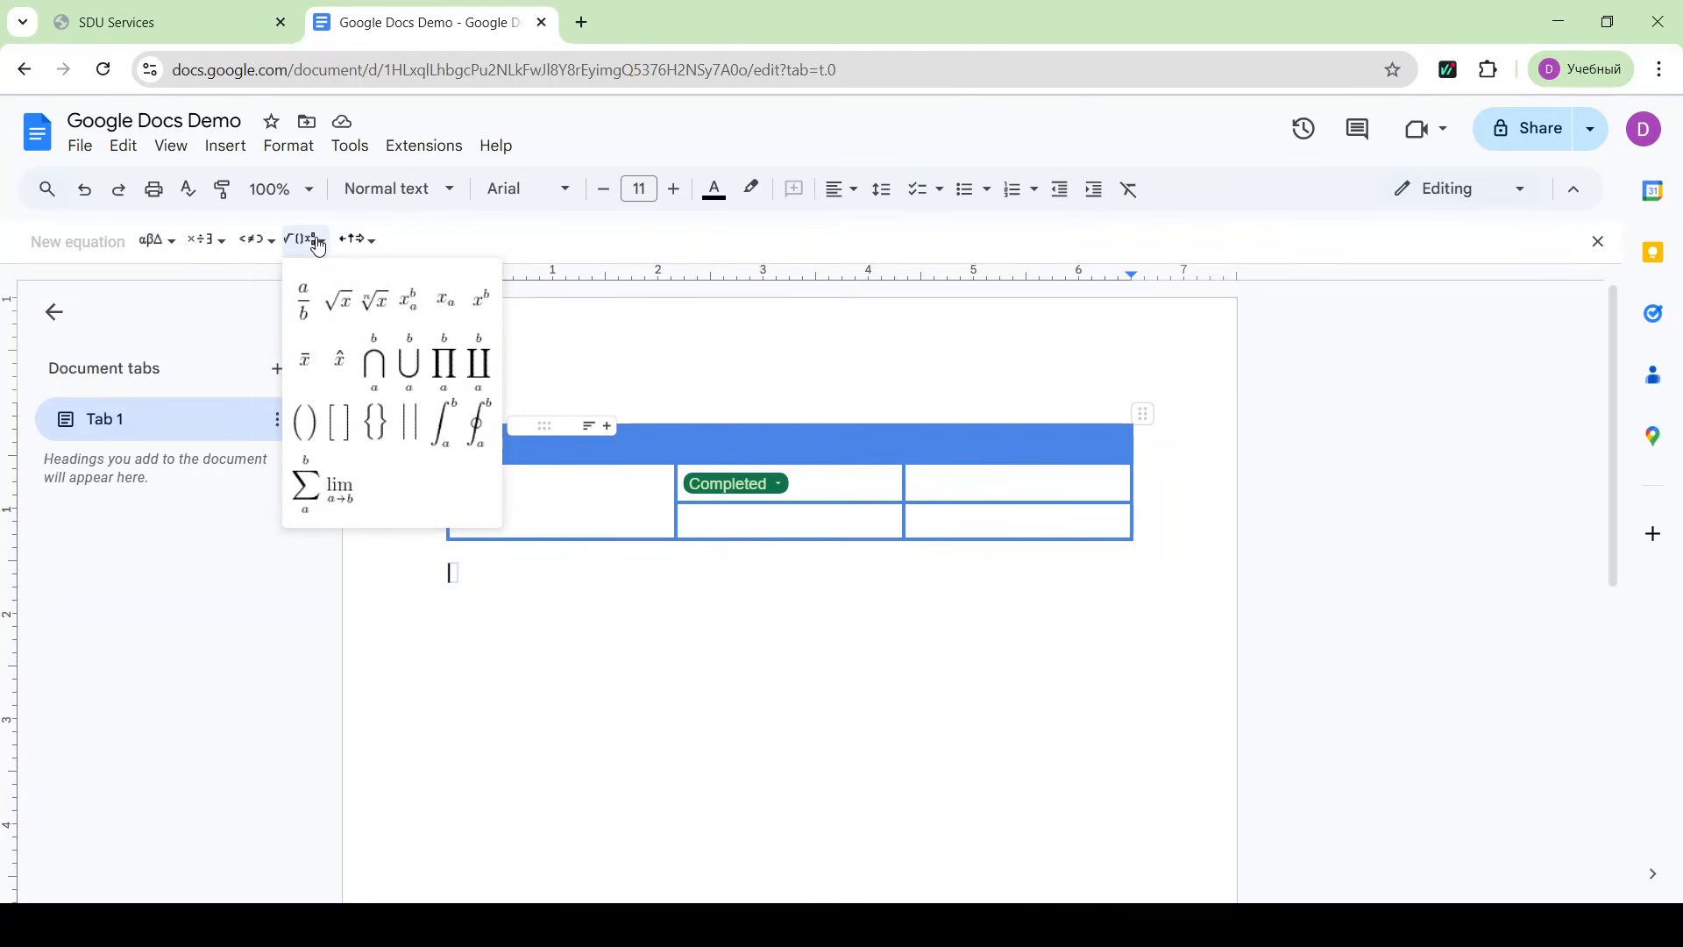
click(479, 300)
text(2)
key(Right)
text(+)
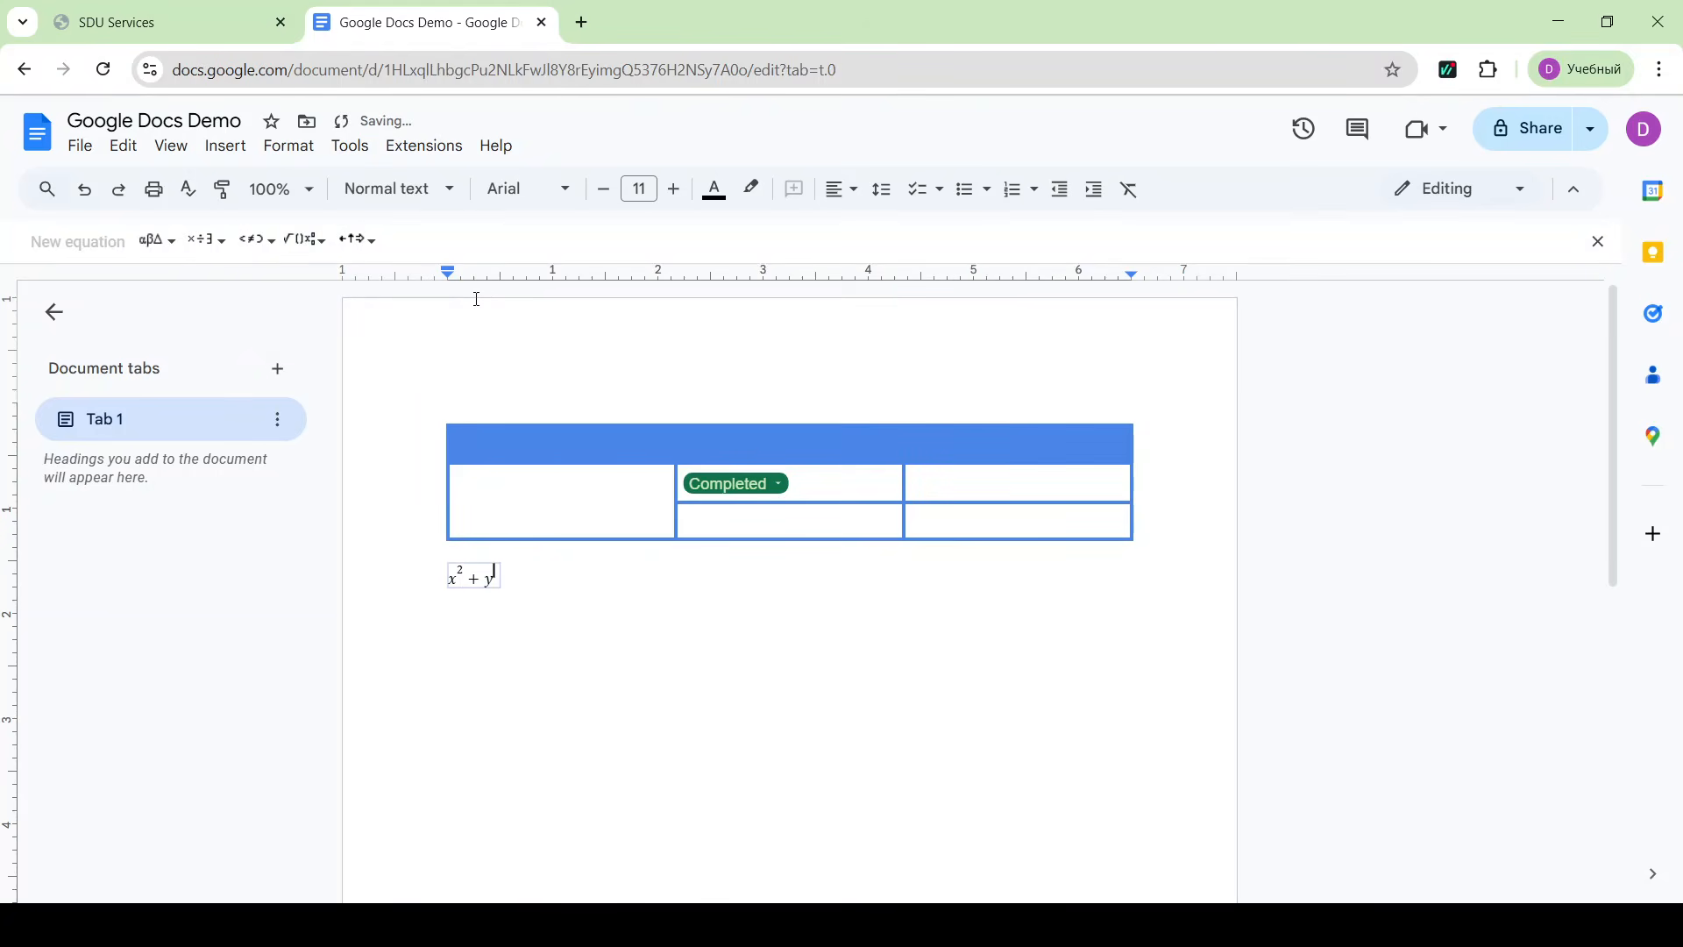
click(294, 239)
click(470, 312)
- Append the Greek letter α to the end of the equation and browse the other groups of math symbols
click(149, 243)
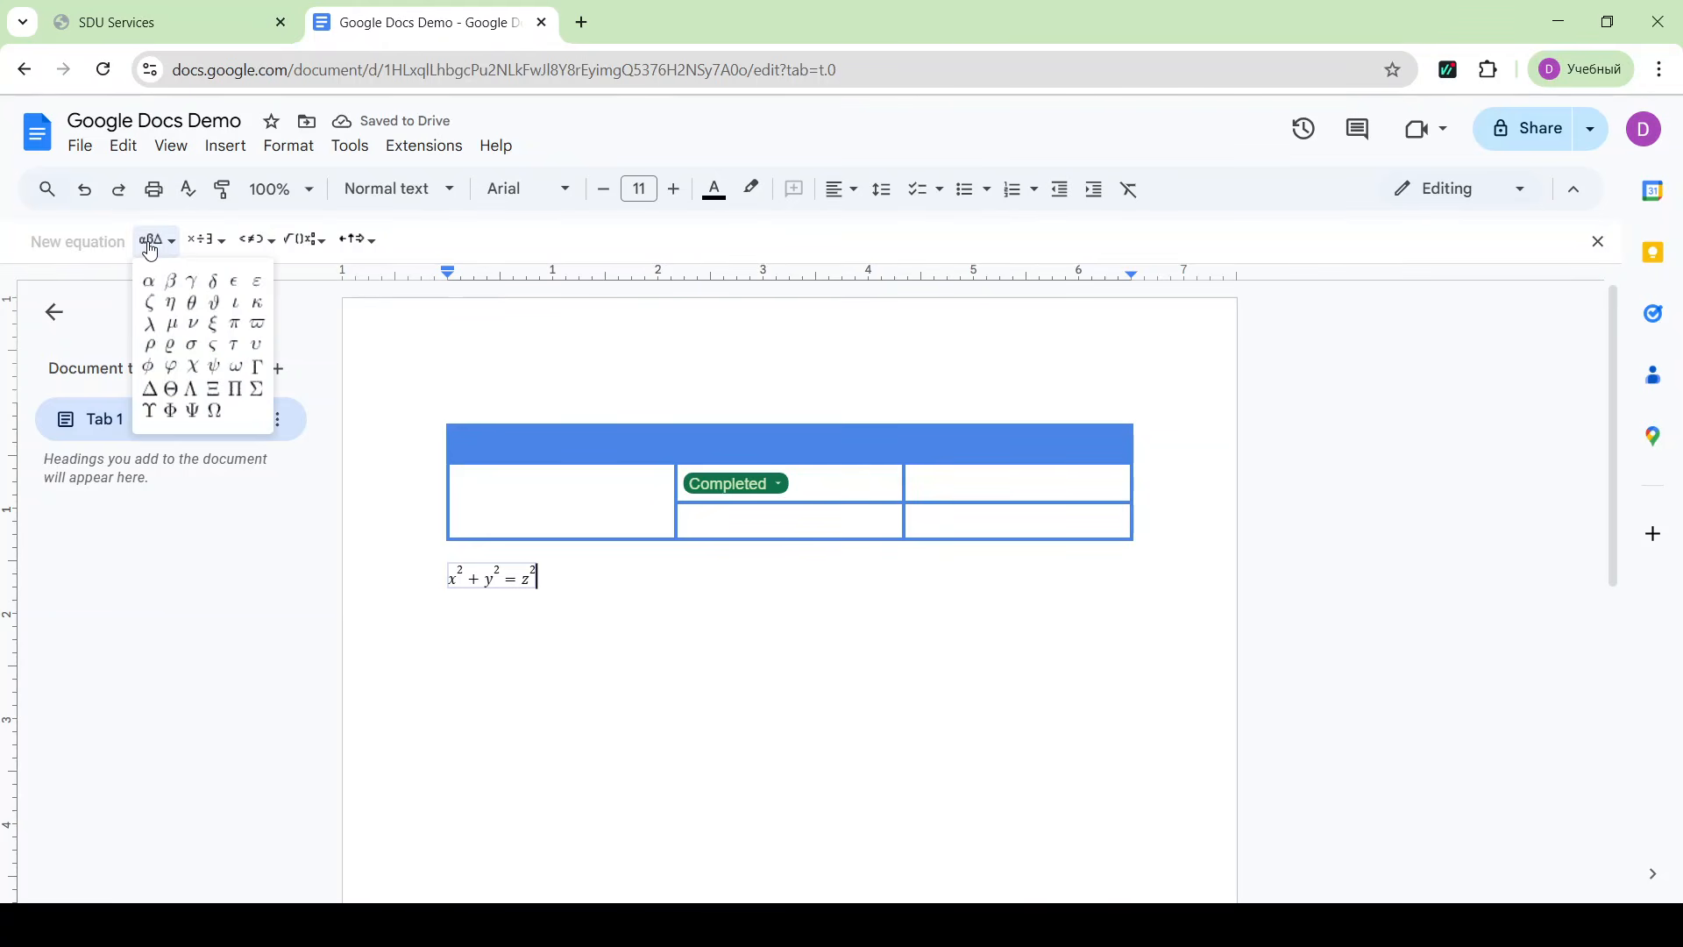
click(149, 281)
click(216, 245)
click(259, 245)
click(300, 245)
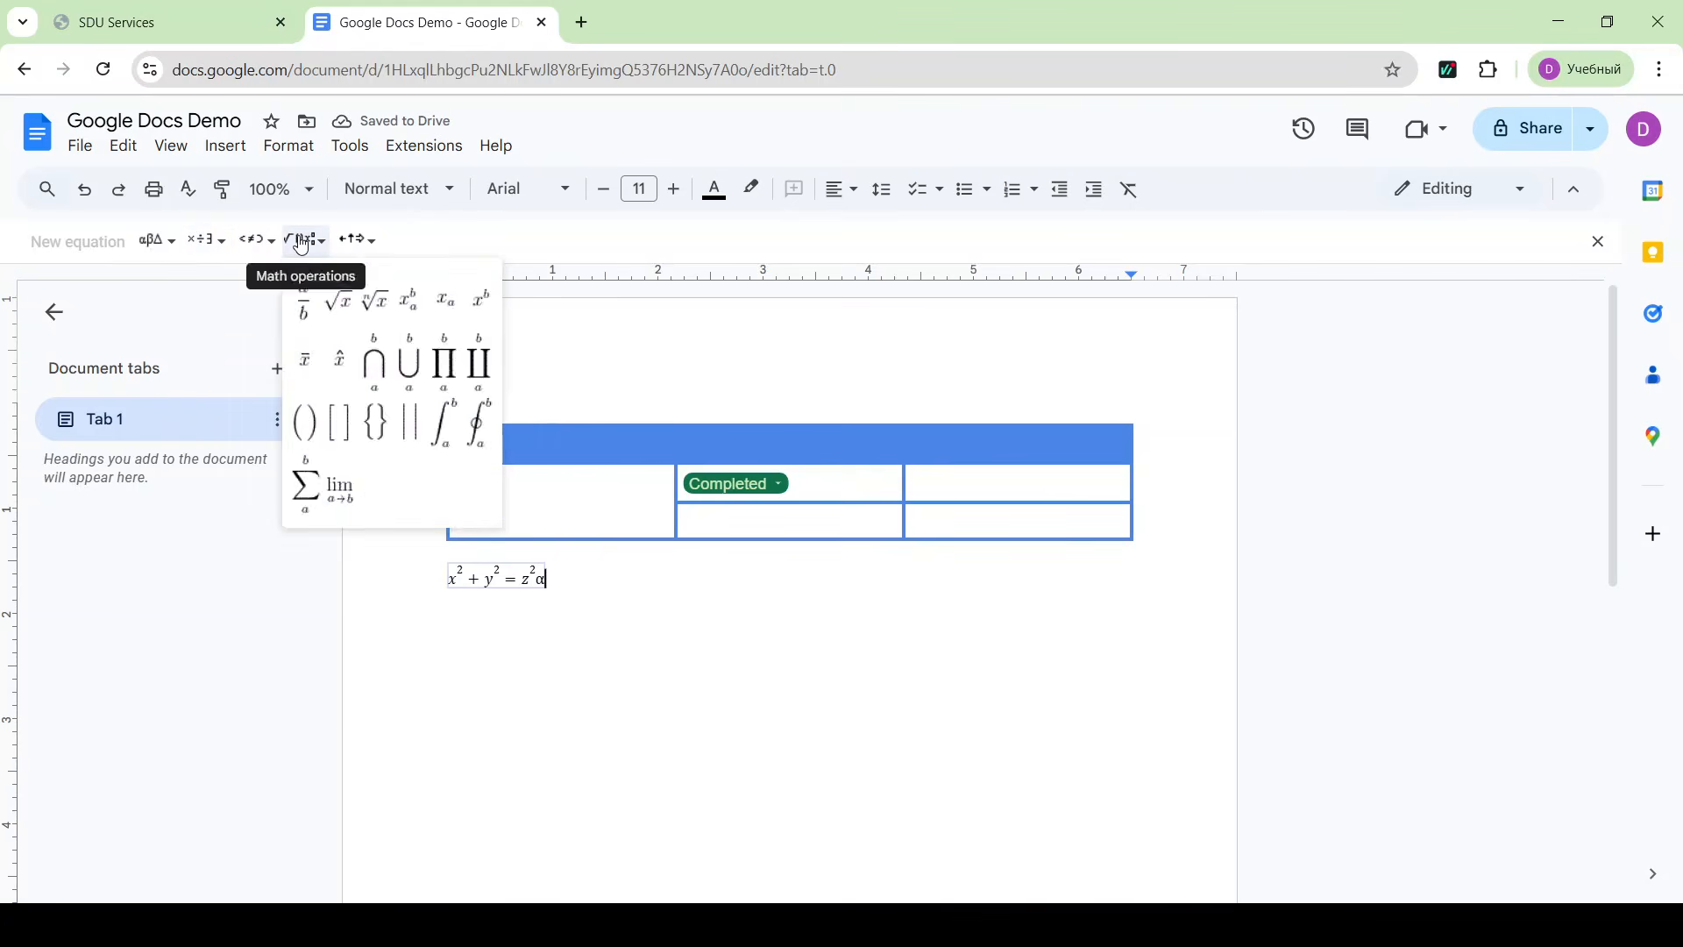
- Find a special character by sketching an alpha-like shape and insert the ∝ symbol on the line below the equation
click(225, 146)
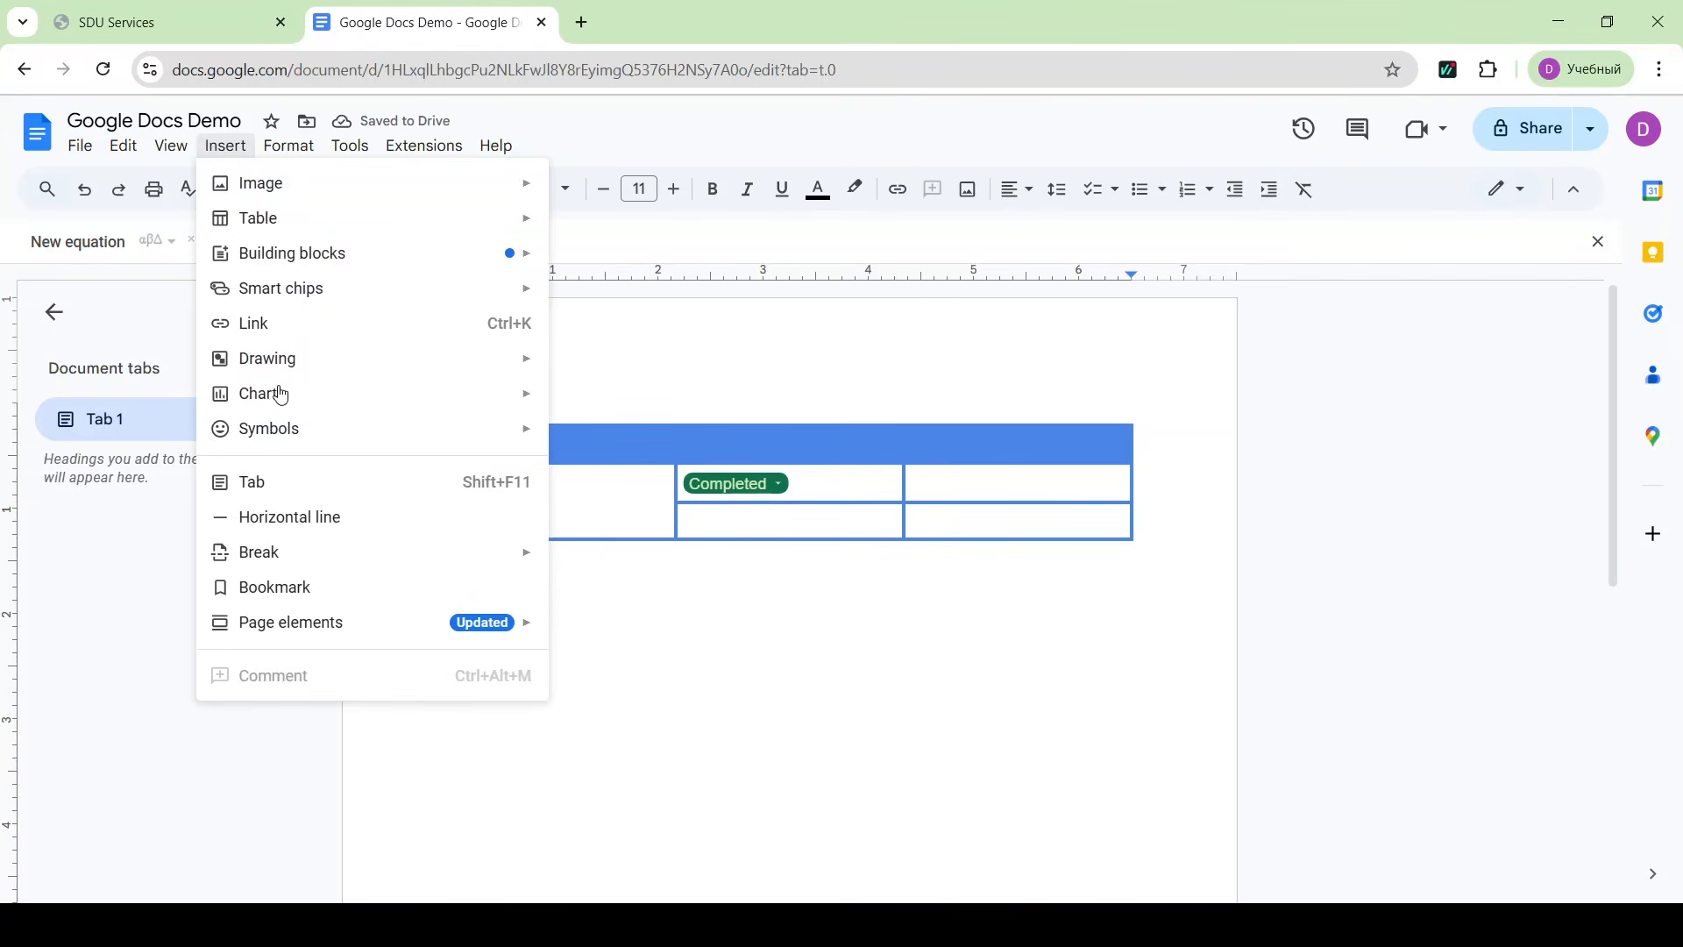
mouse_move(450, 435)
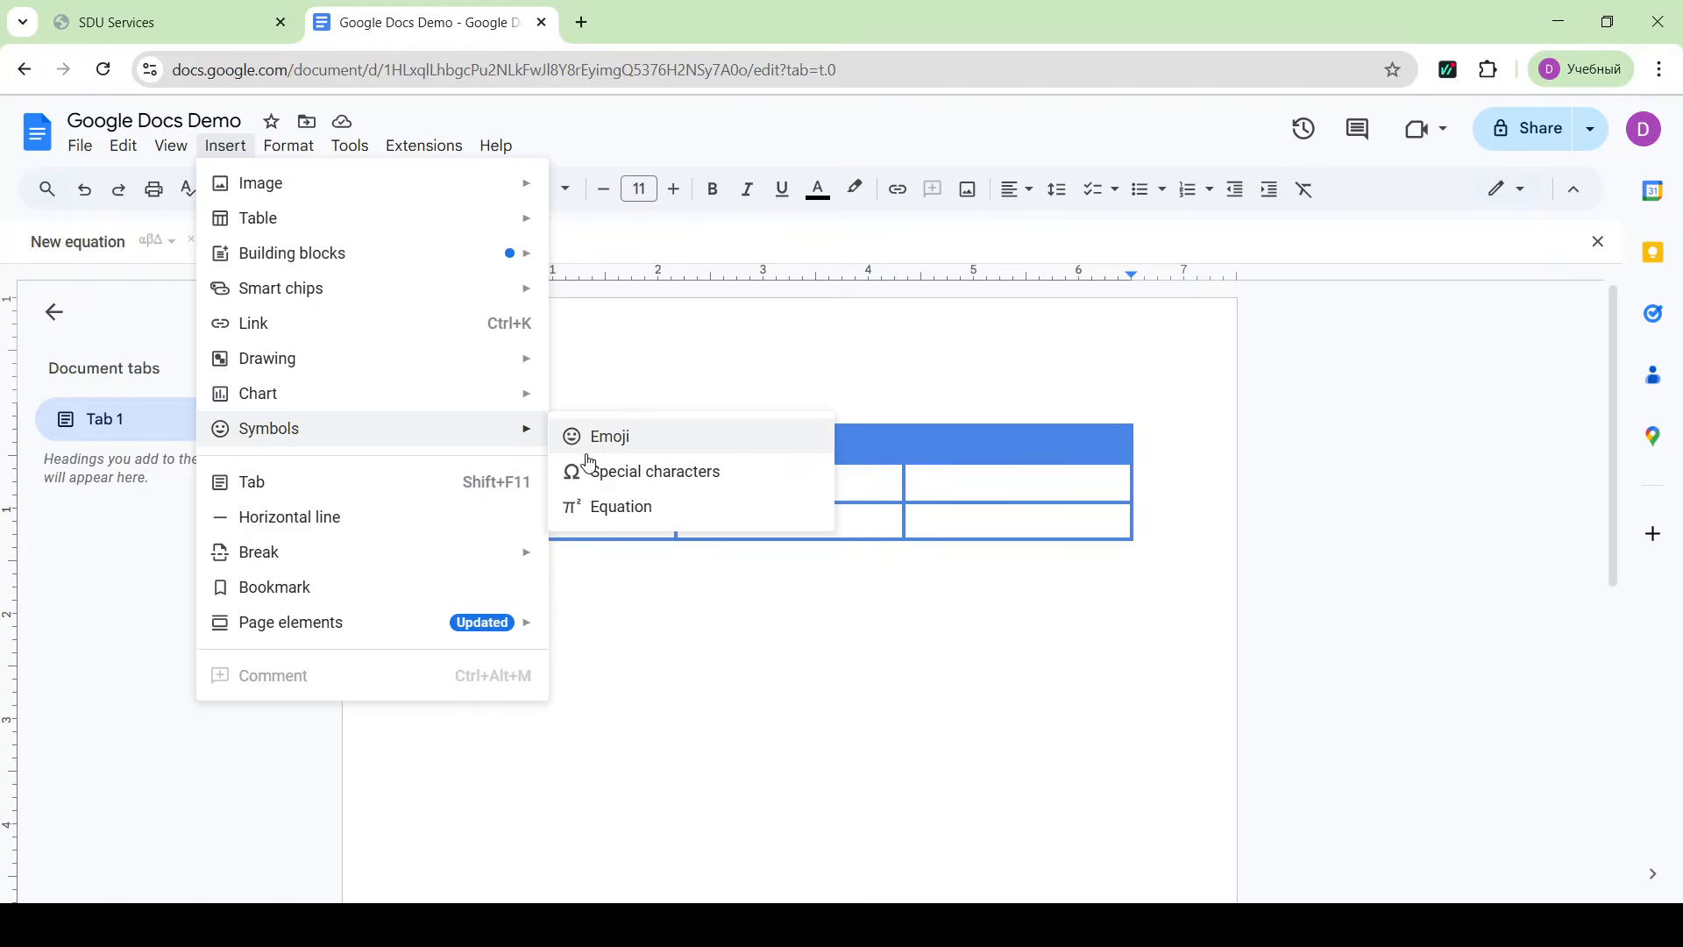
click(592, 471)
scroll(631, 666, down, 3)
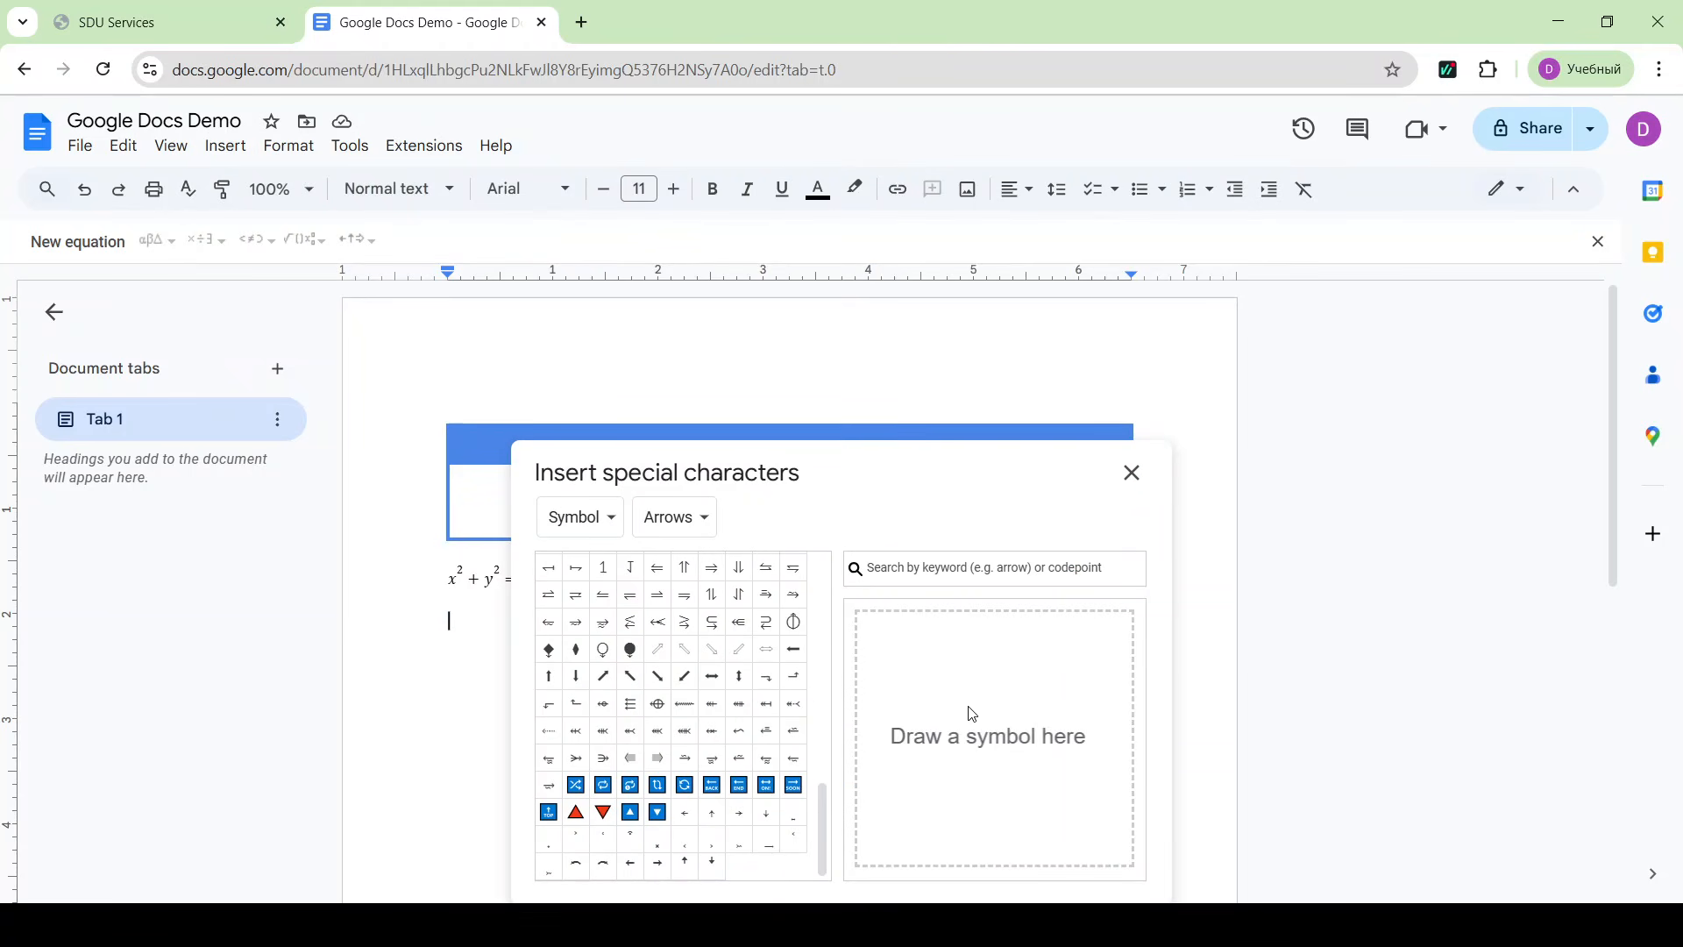
mouse_move(1009, 666)
mouse_down()
mouse_move(938, 736)
mouse_move(1078, 705)
mouse_up()
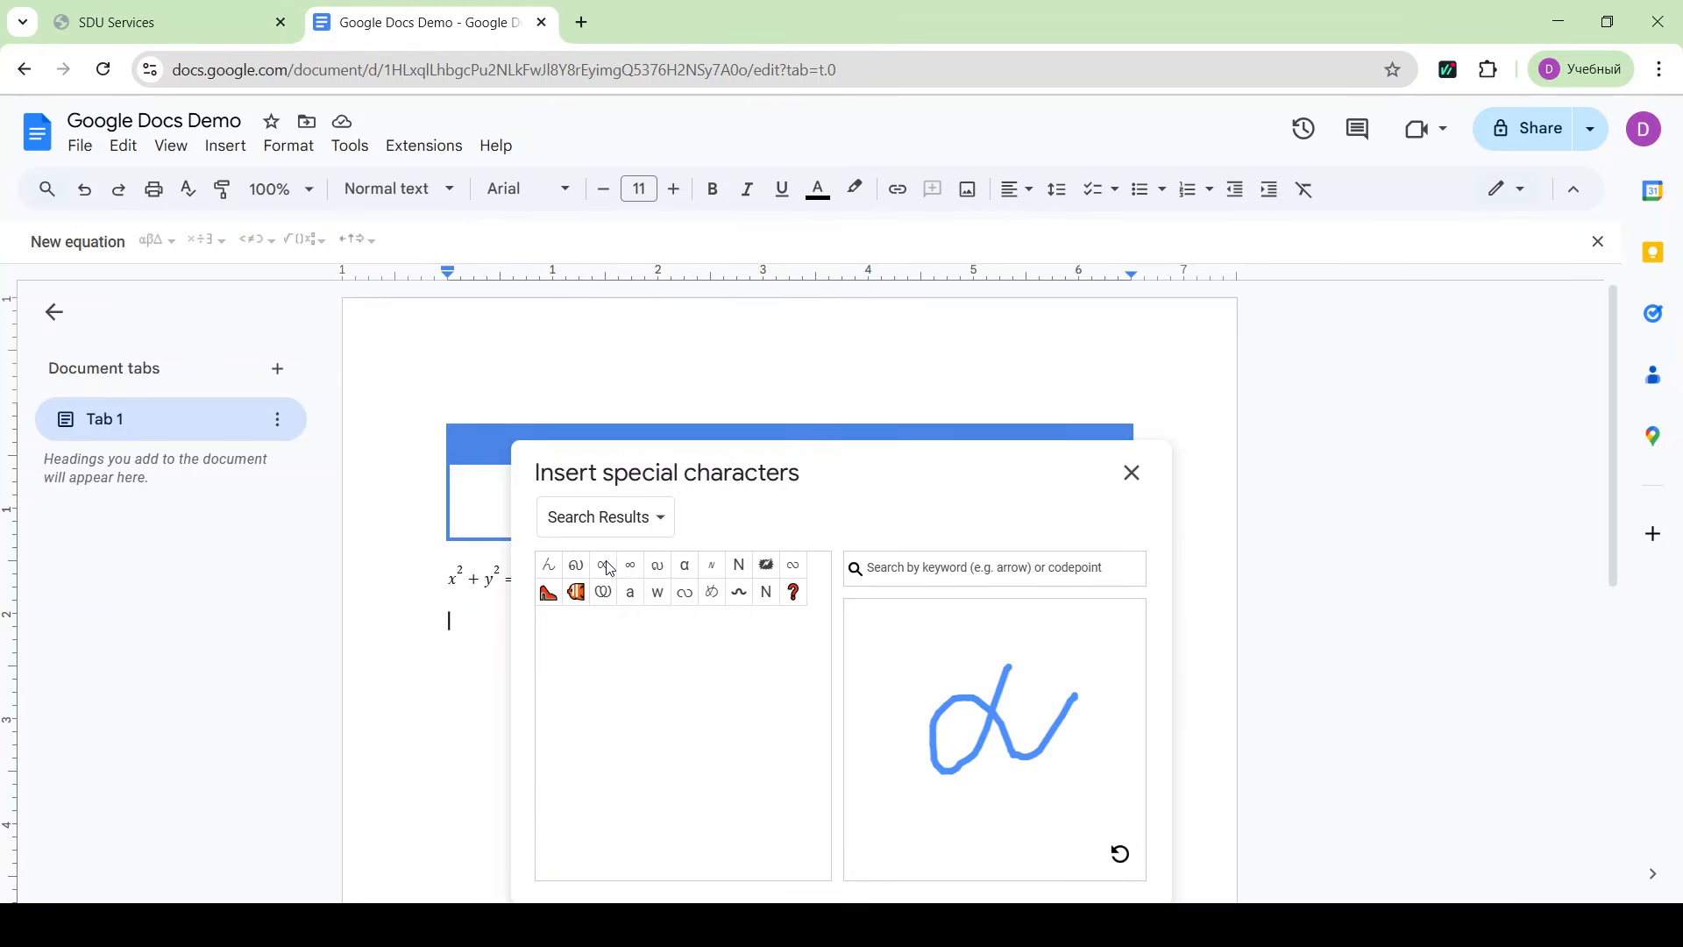
click(603, 564)
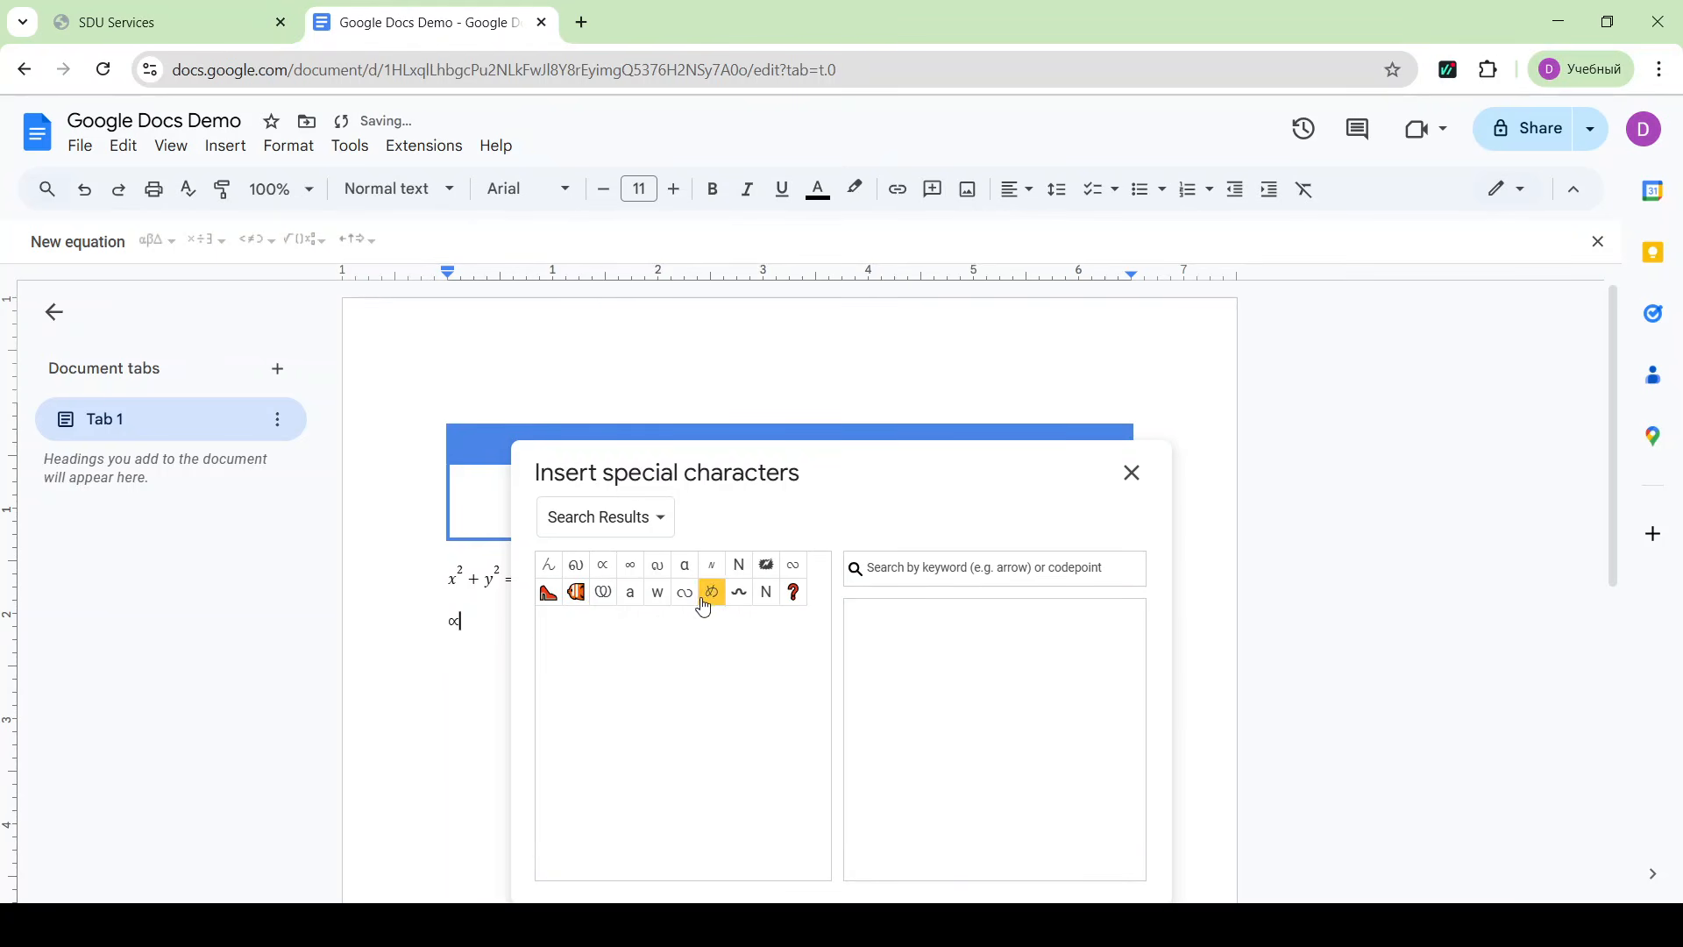
click(1132, 474)
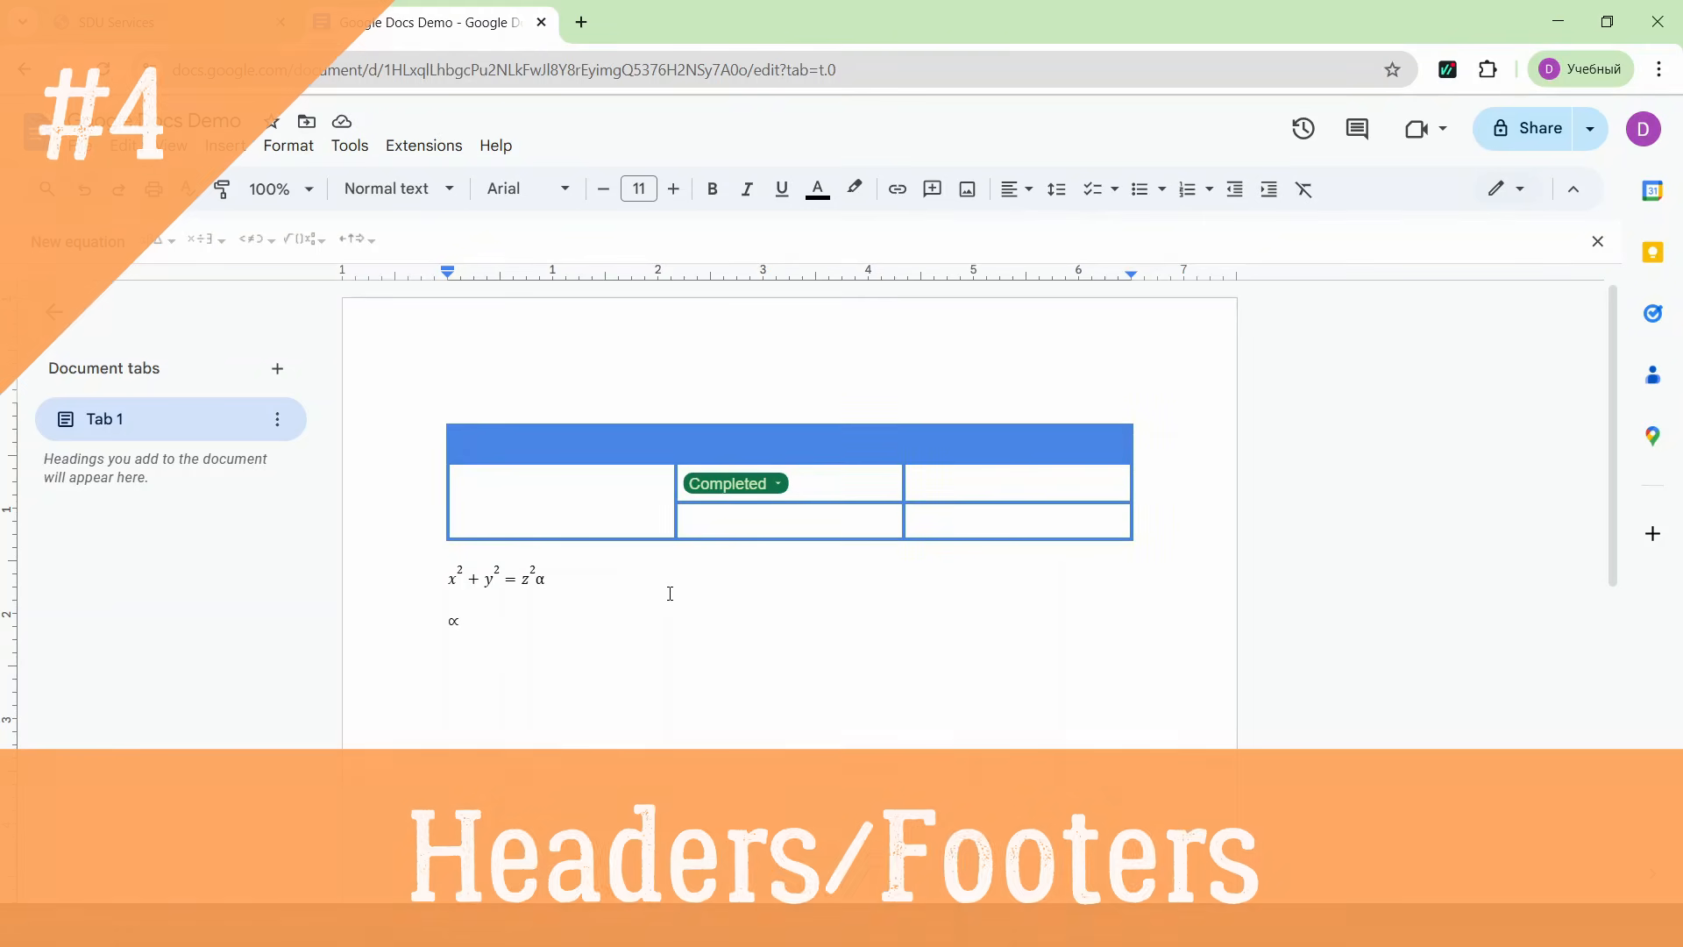
- Add a page header with the text "Google docs"
click(232, 158)
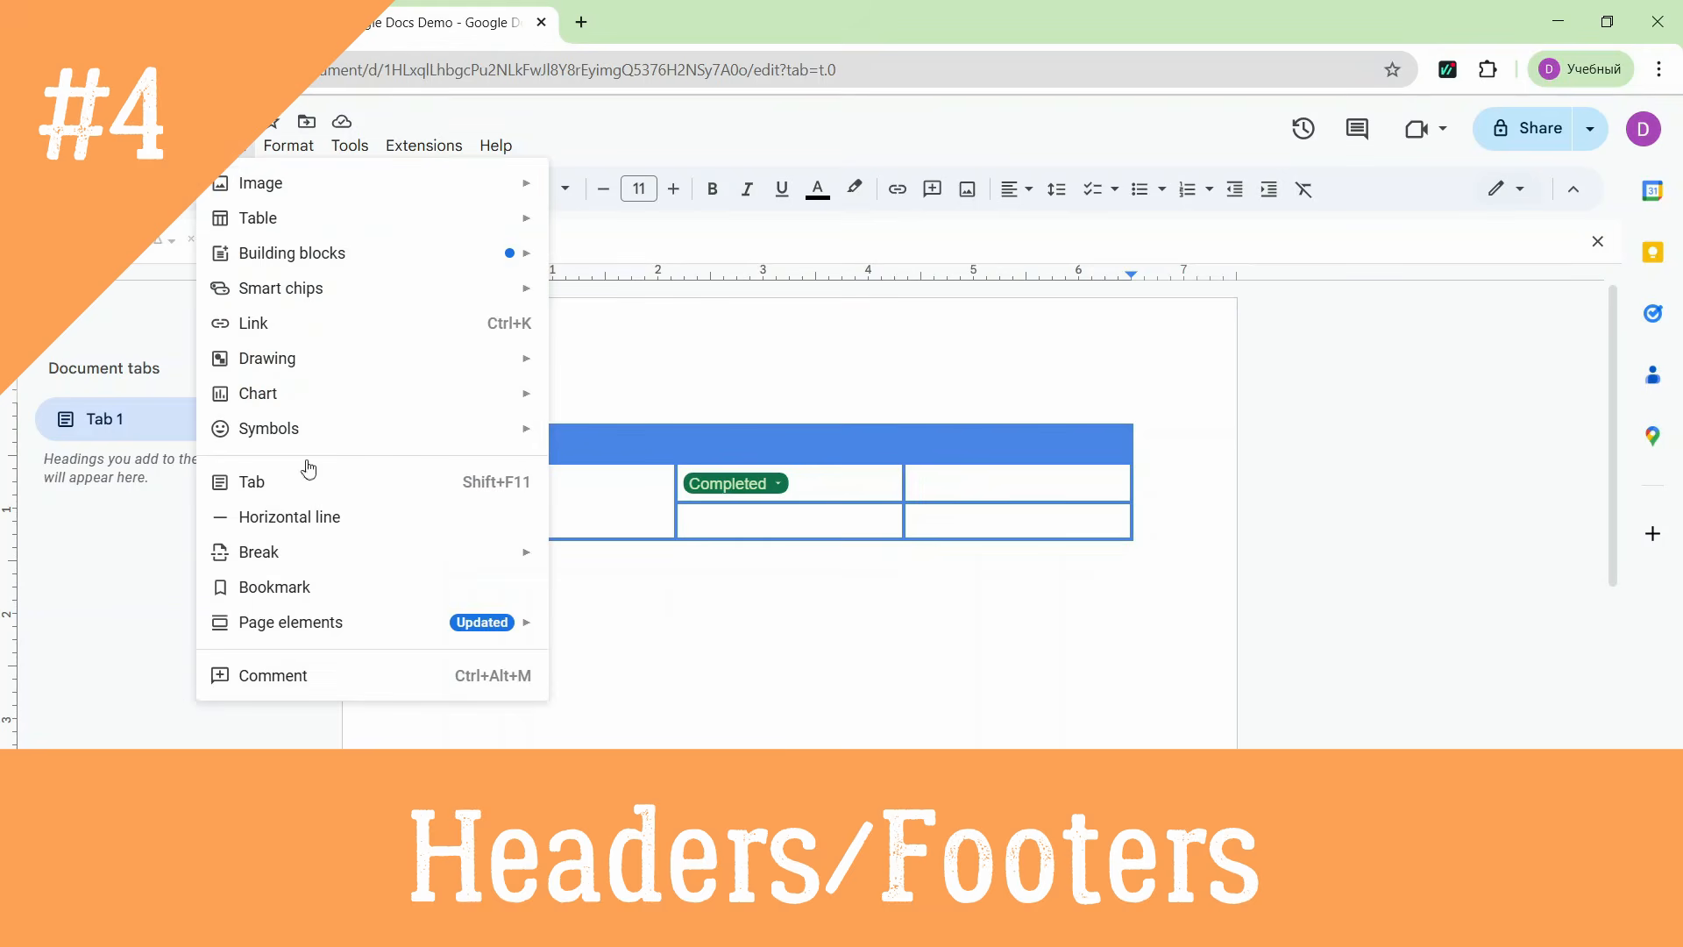
mouse_move(333, 624)
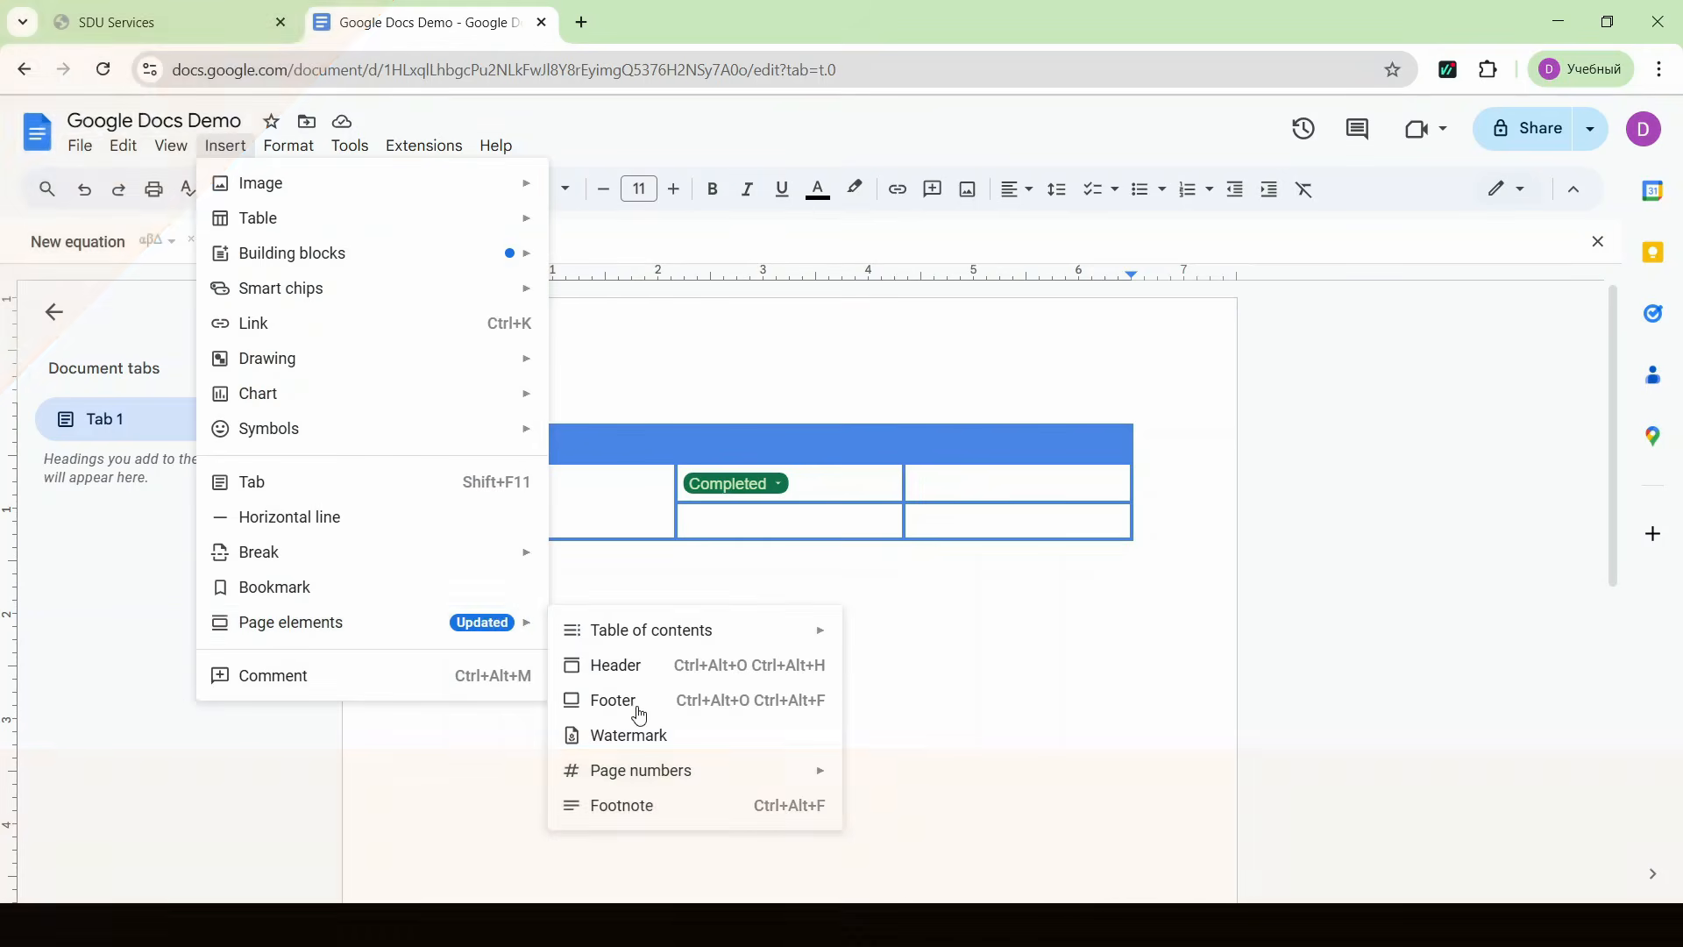
click(666, 674)
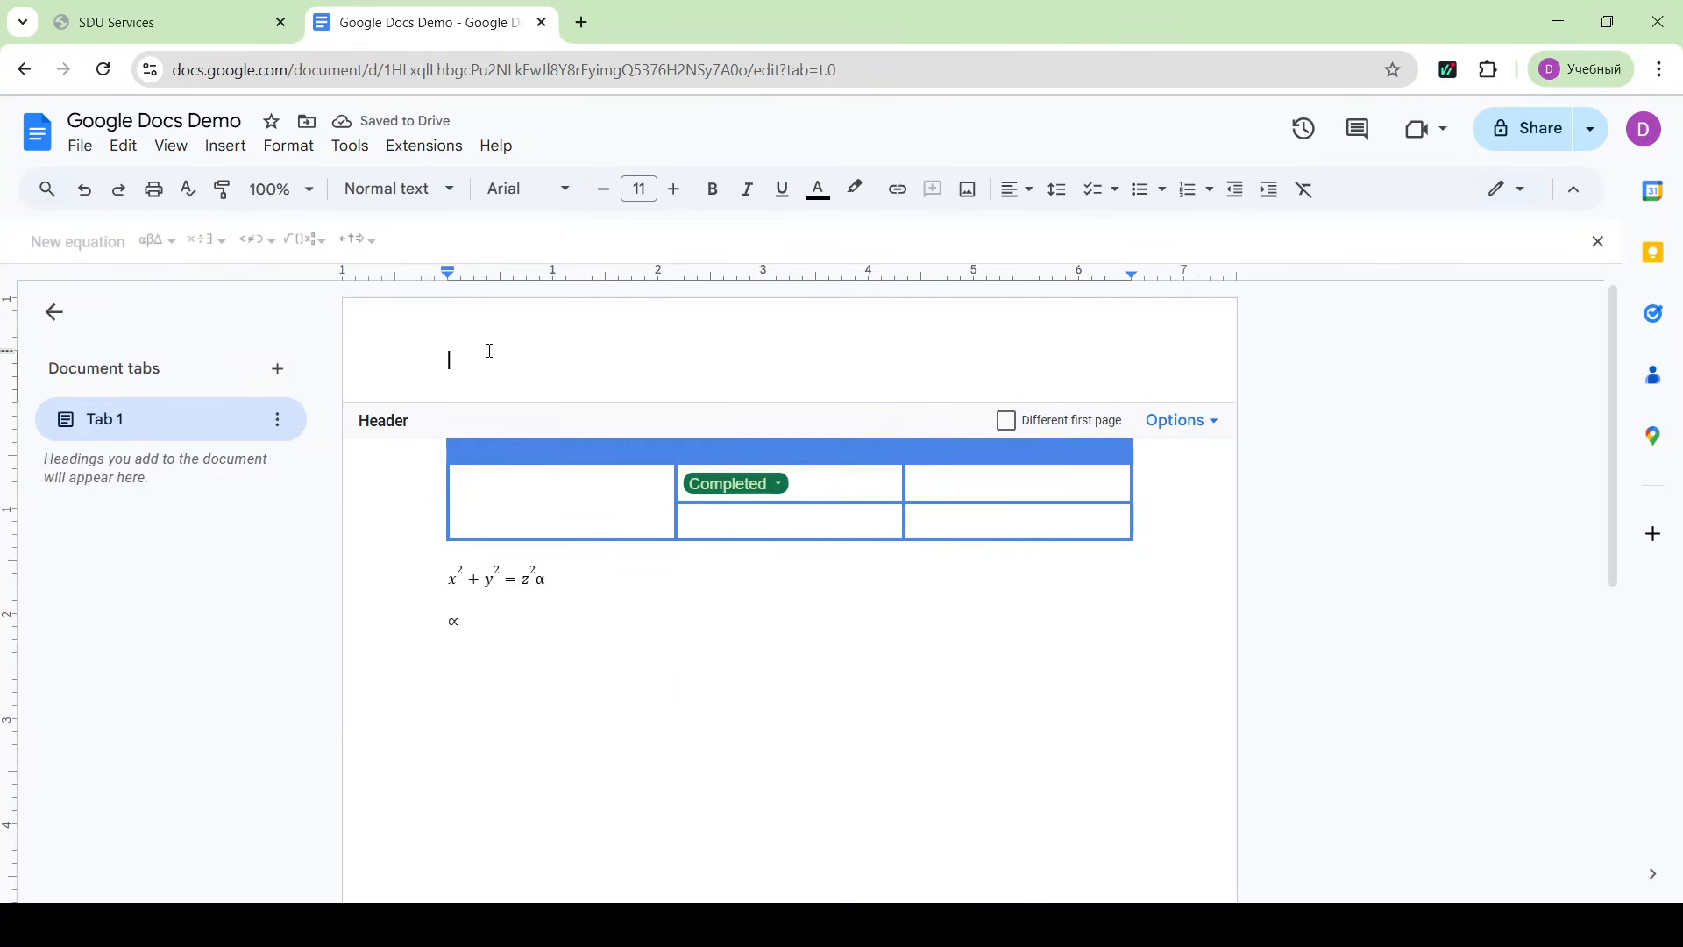
text(Google docs)
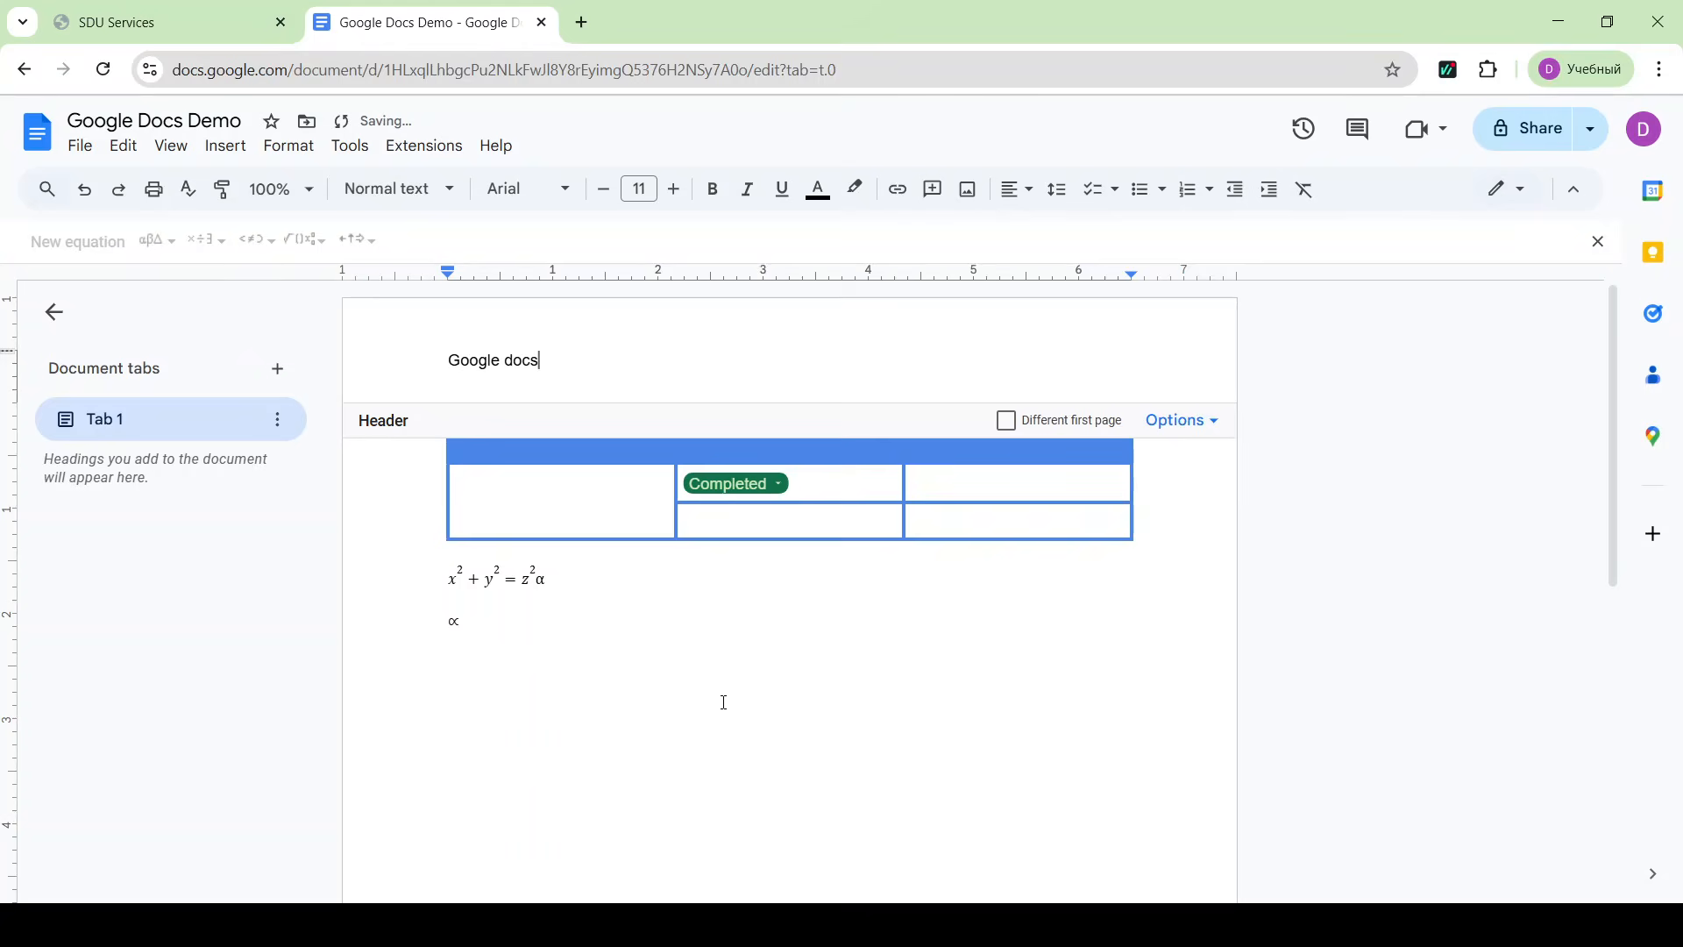
- Add page numbers at the bottom of the pages, starting with 1 on the first page
click(545, 523)
click(227, 146)
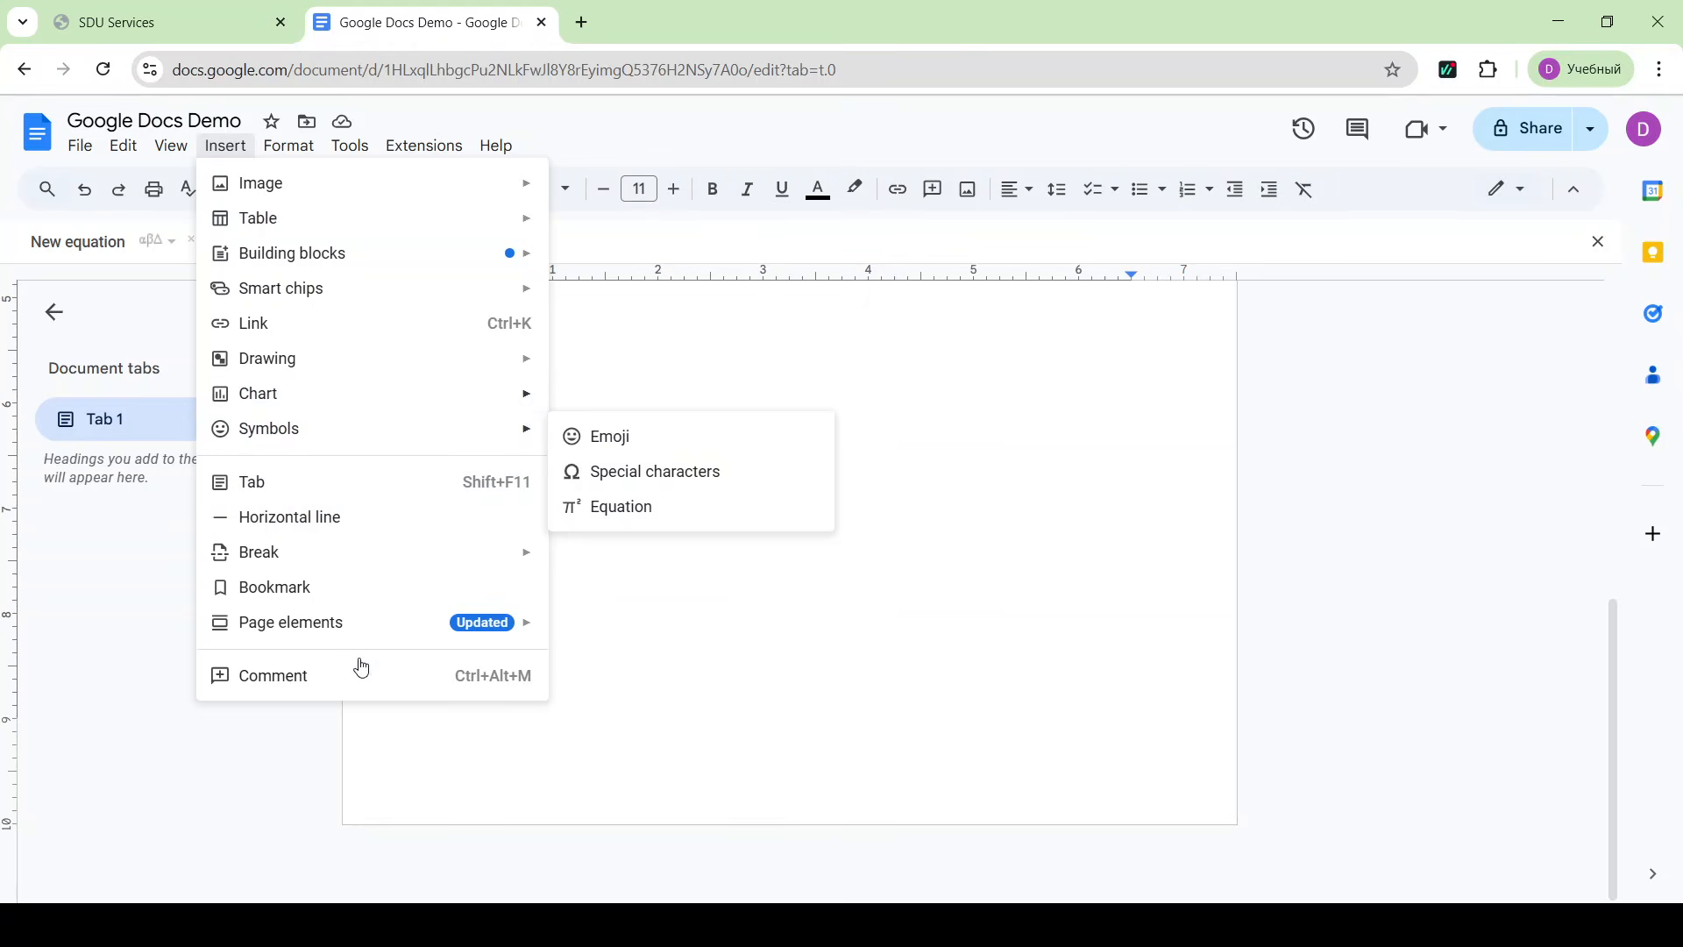
mouse_move(354, 626)
mouse_move(666, 767)
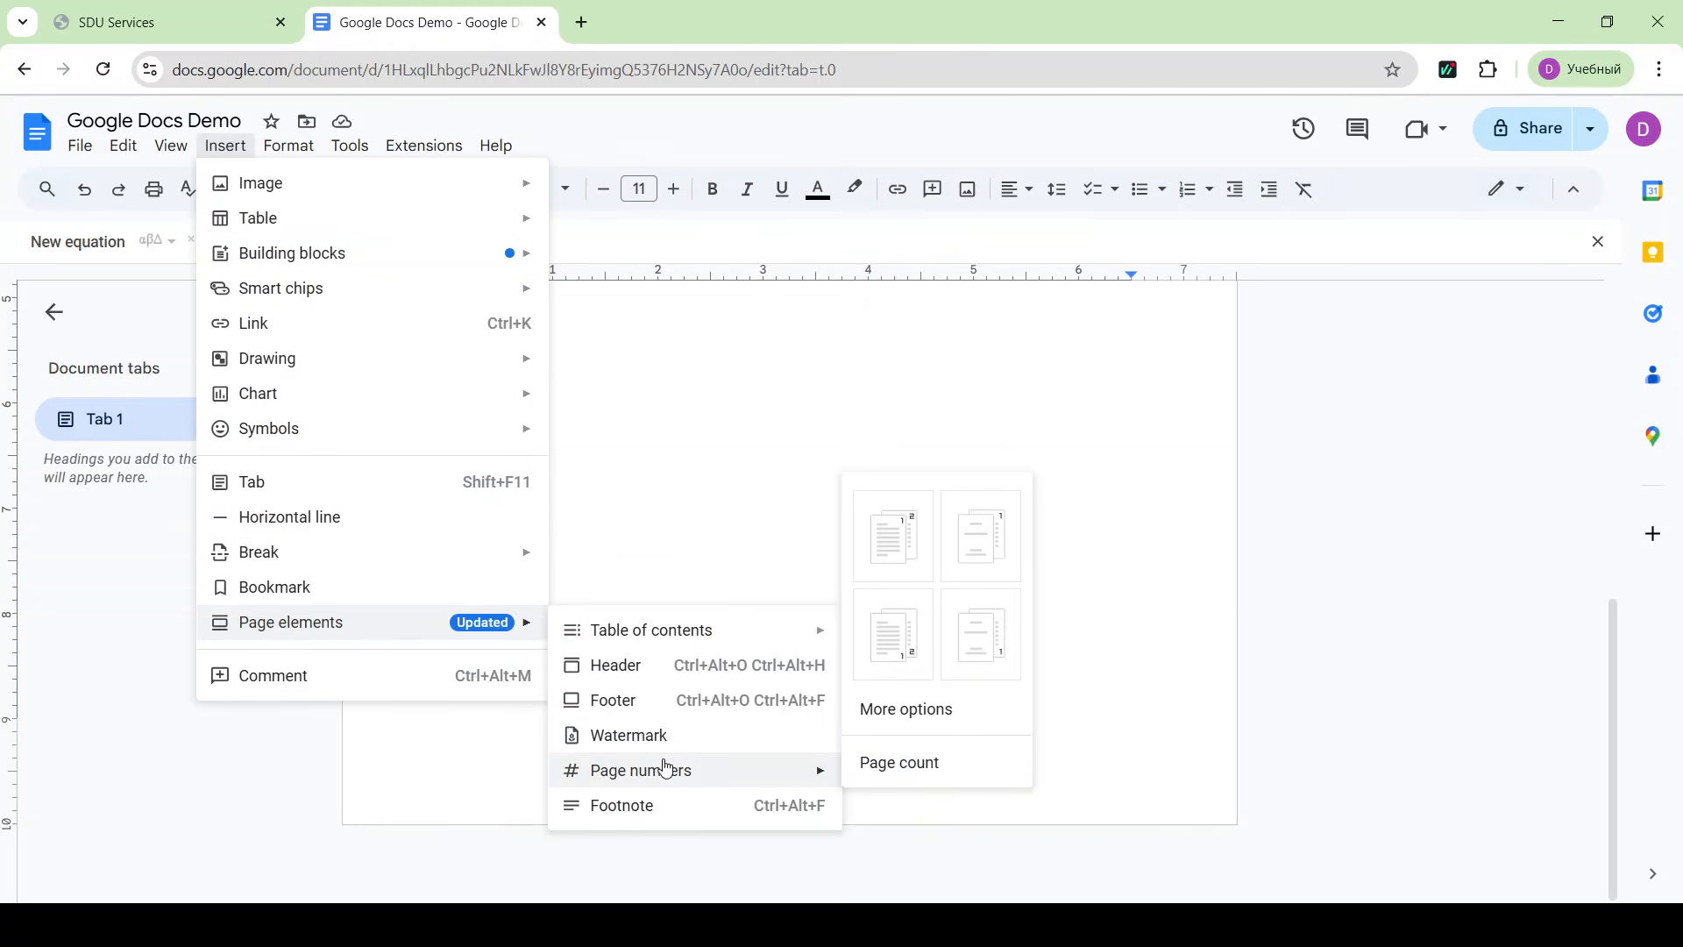
click(906, 654)
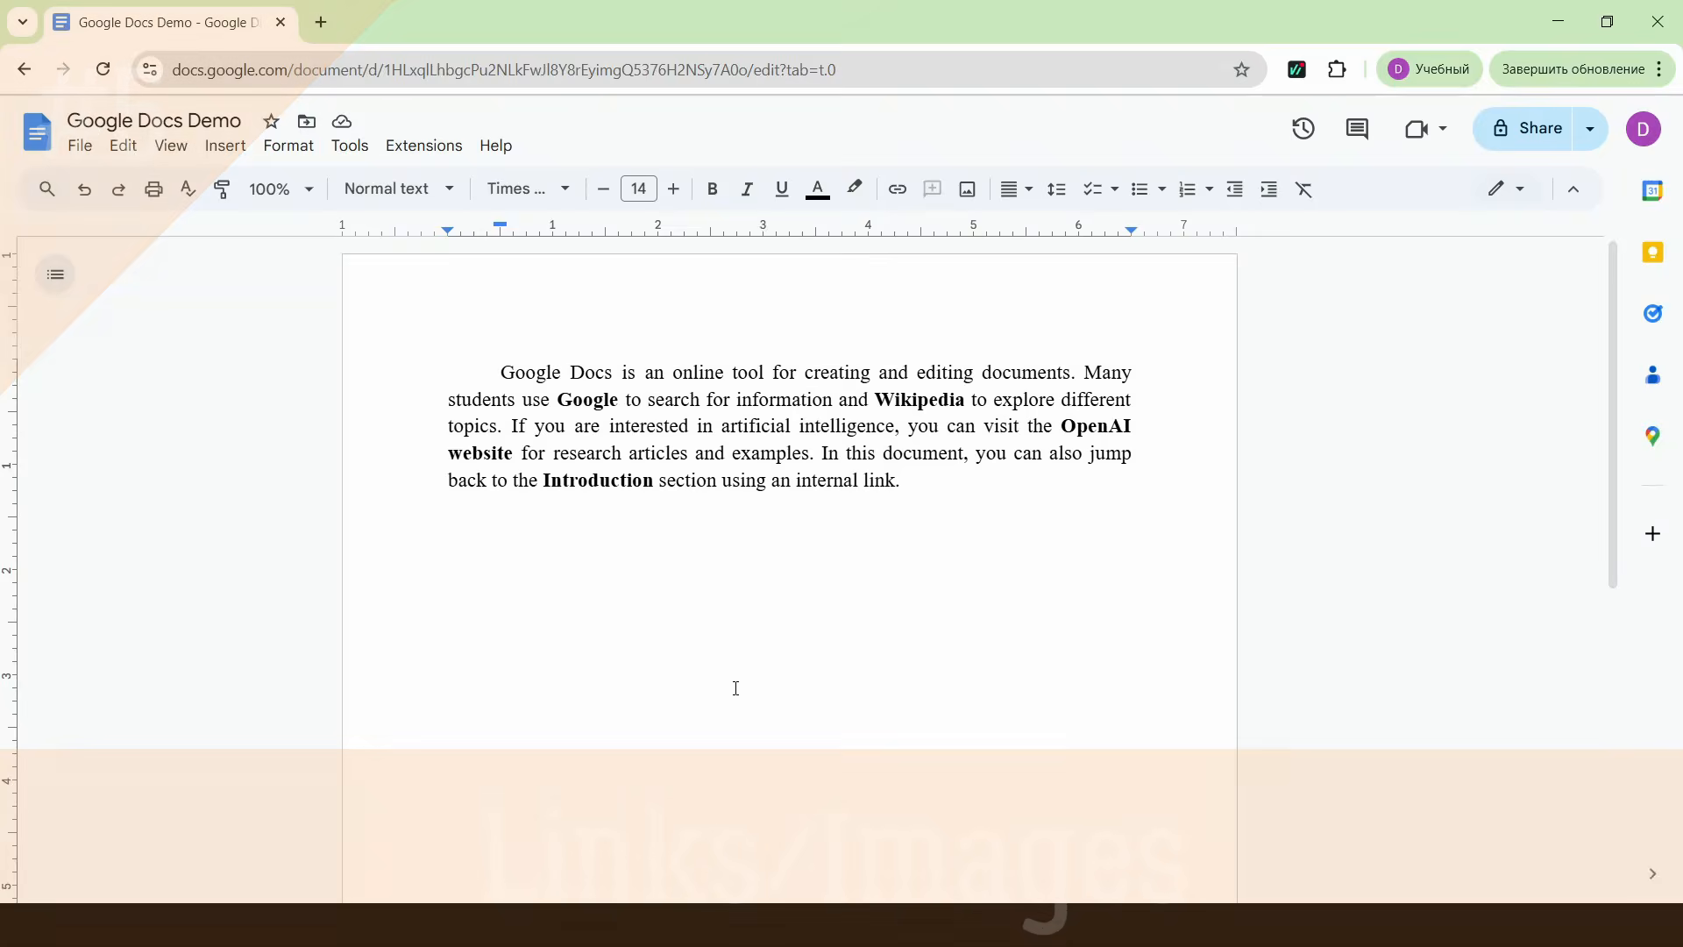
- Link the bold word "Google" in the paragraph to google.com
double_click(582, 400)
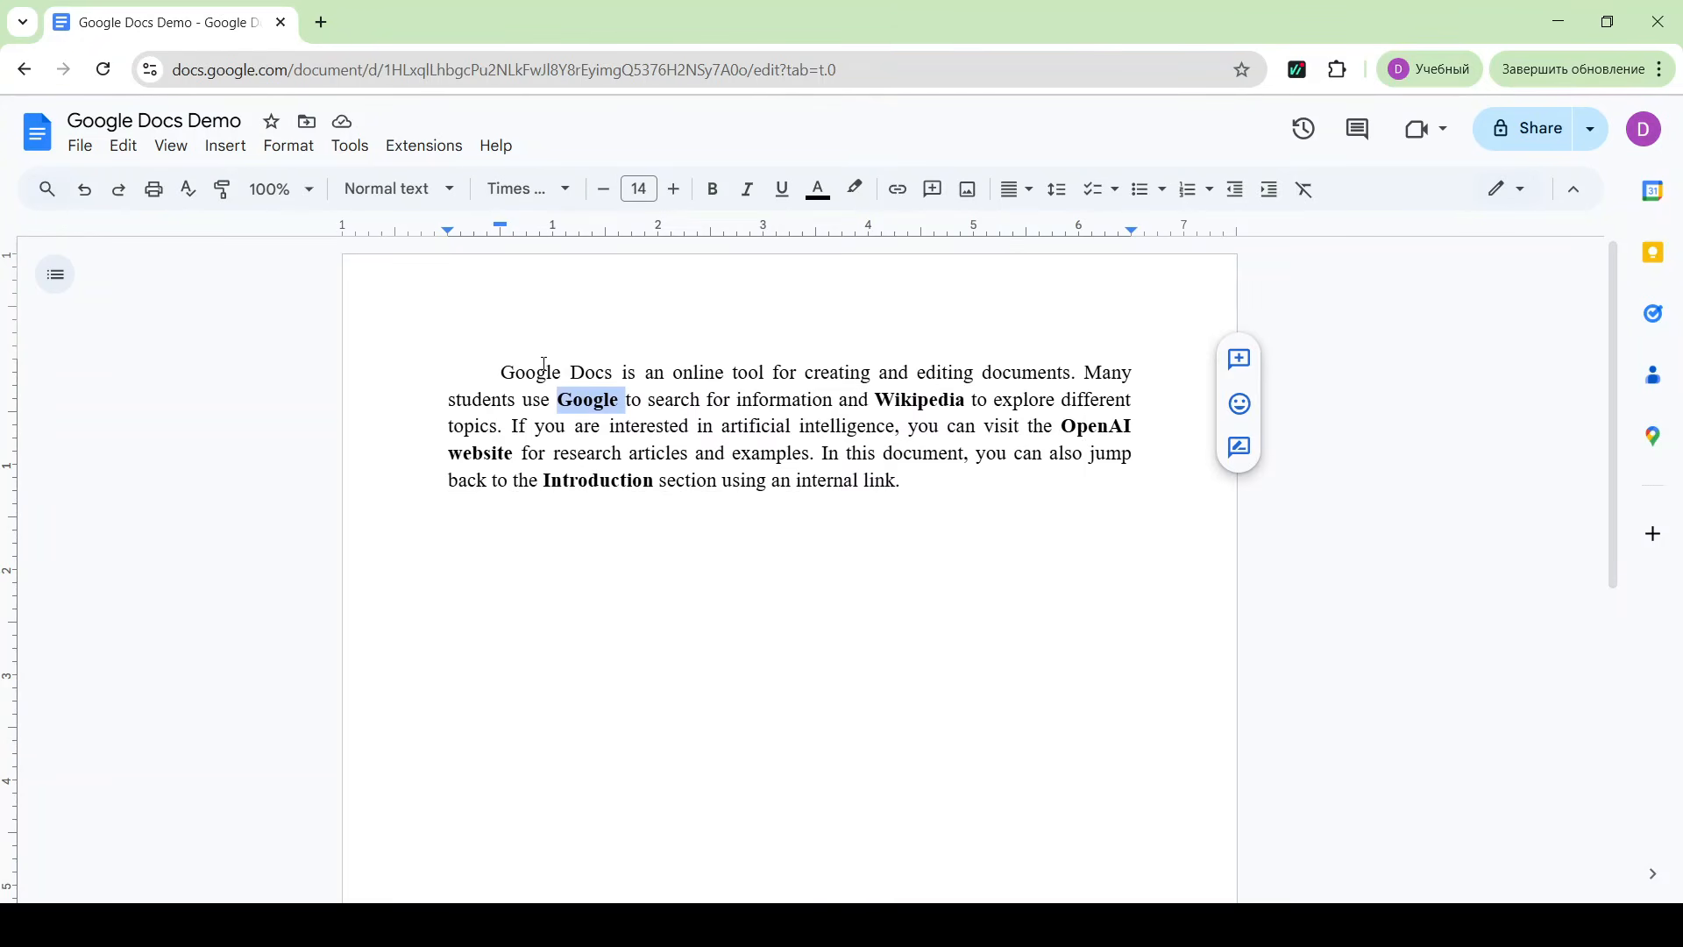
click(225, 145)
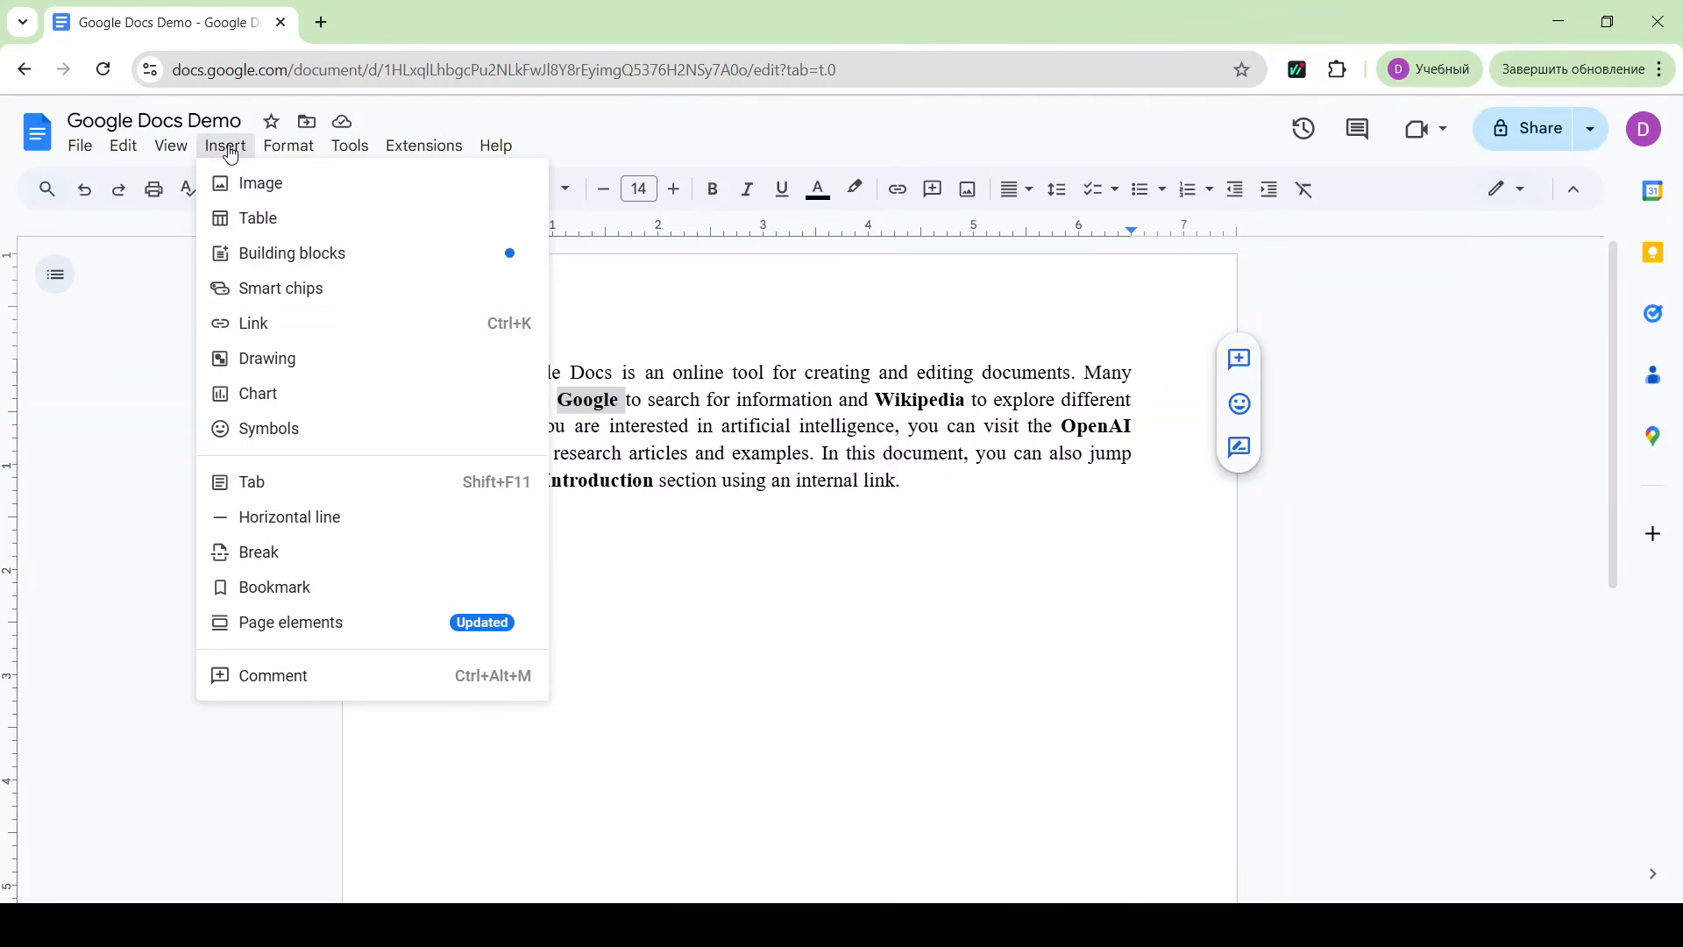
click(267, 323)
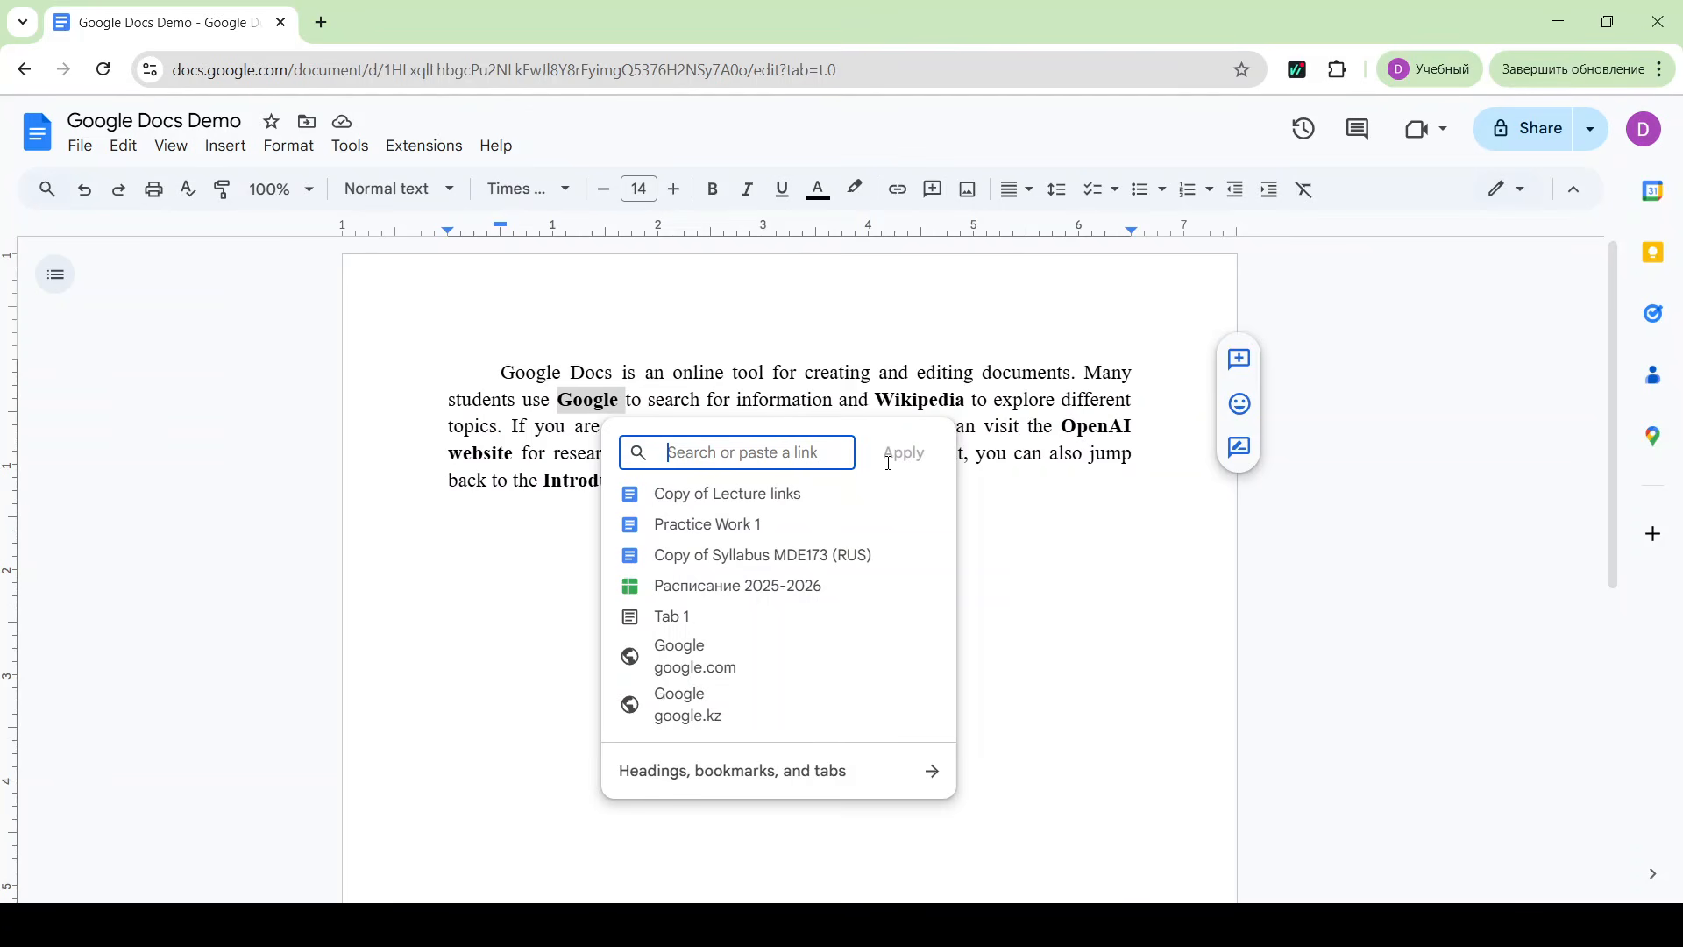
text(goo)
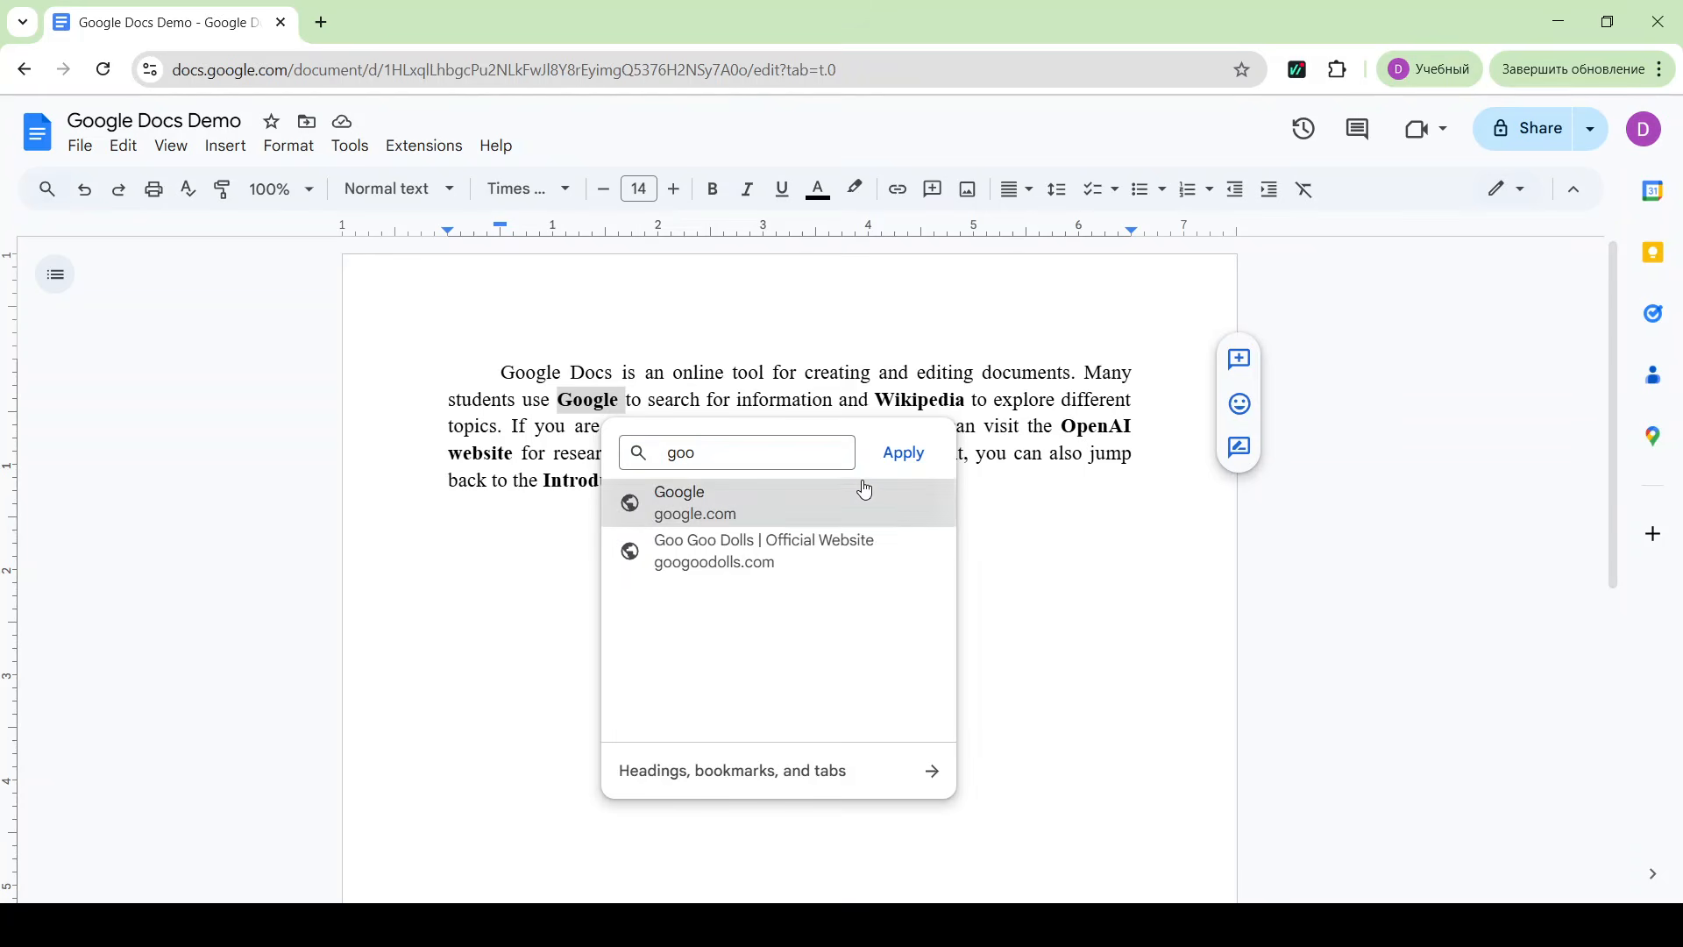
click(908, 453)
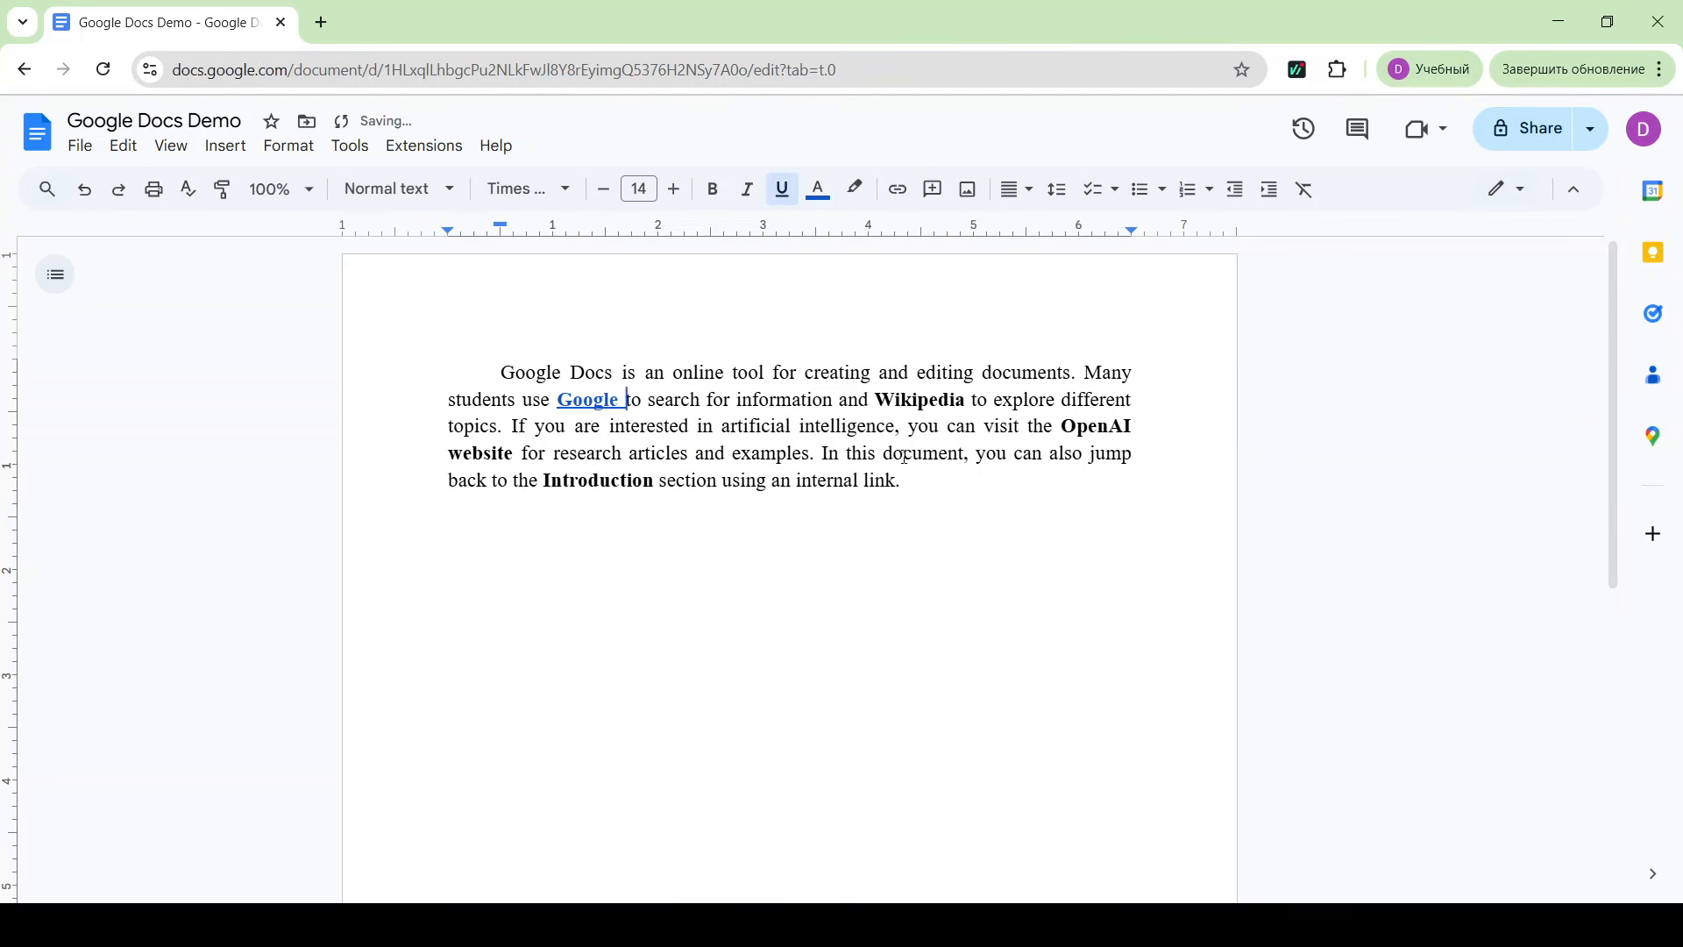
- Search the web for "google" images and insert the photo of the coloured Google letters on a grey wall below the paragraph
click(225, 145)
mouse_move(241, 196)
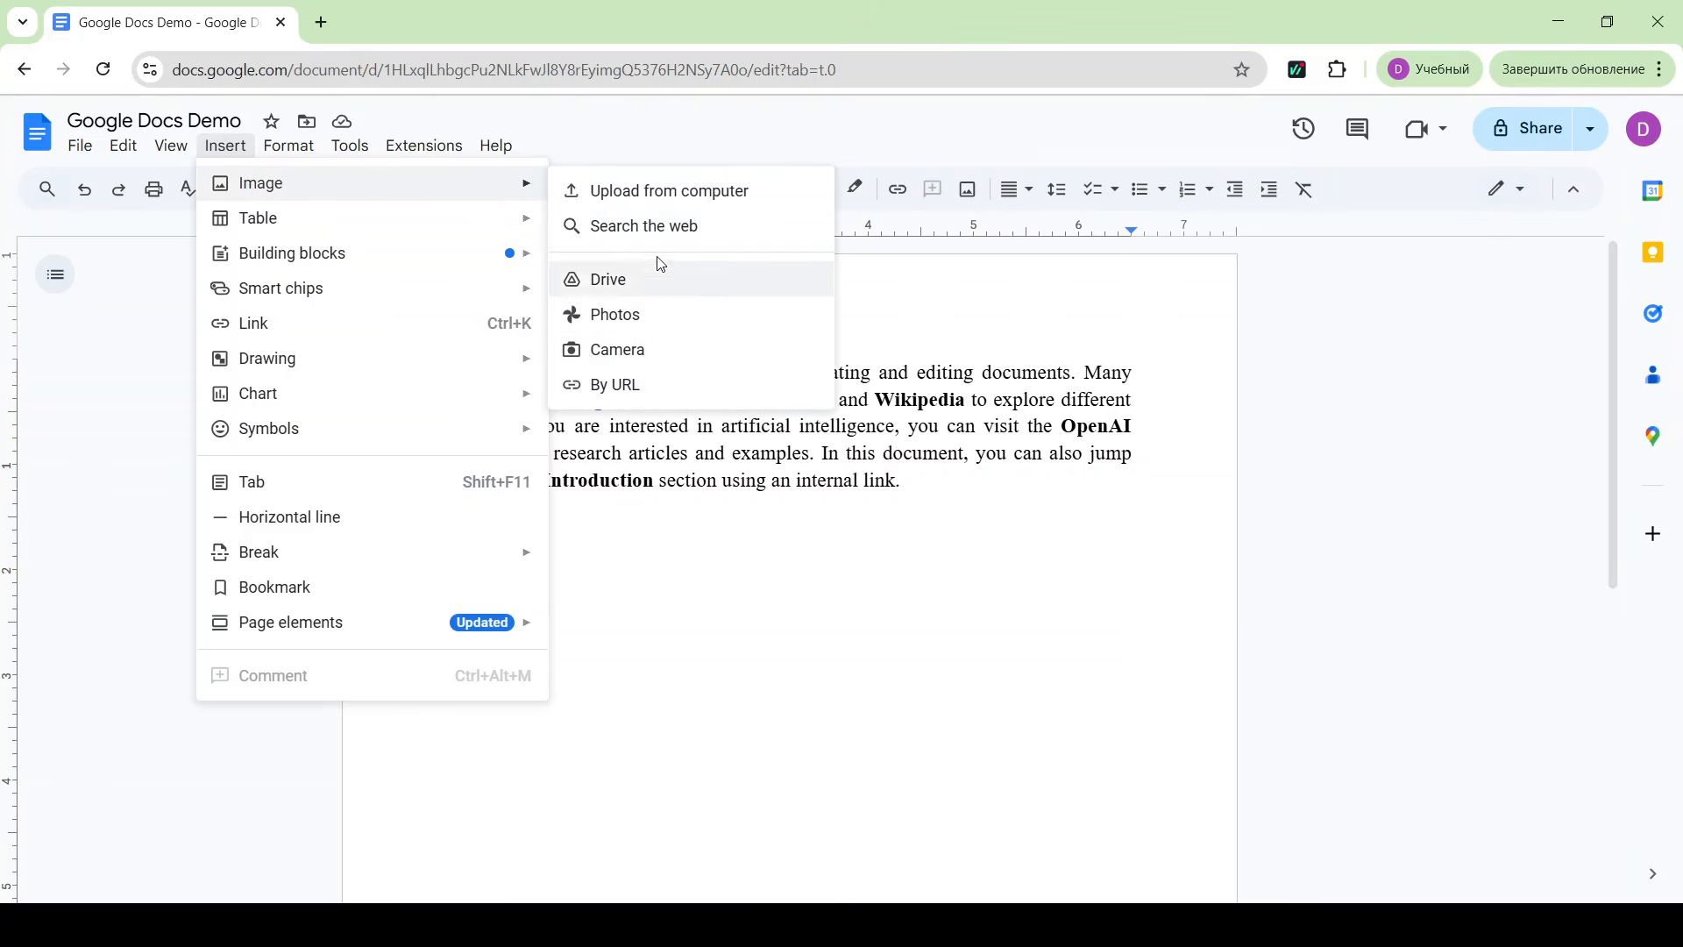
click(645, 226)
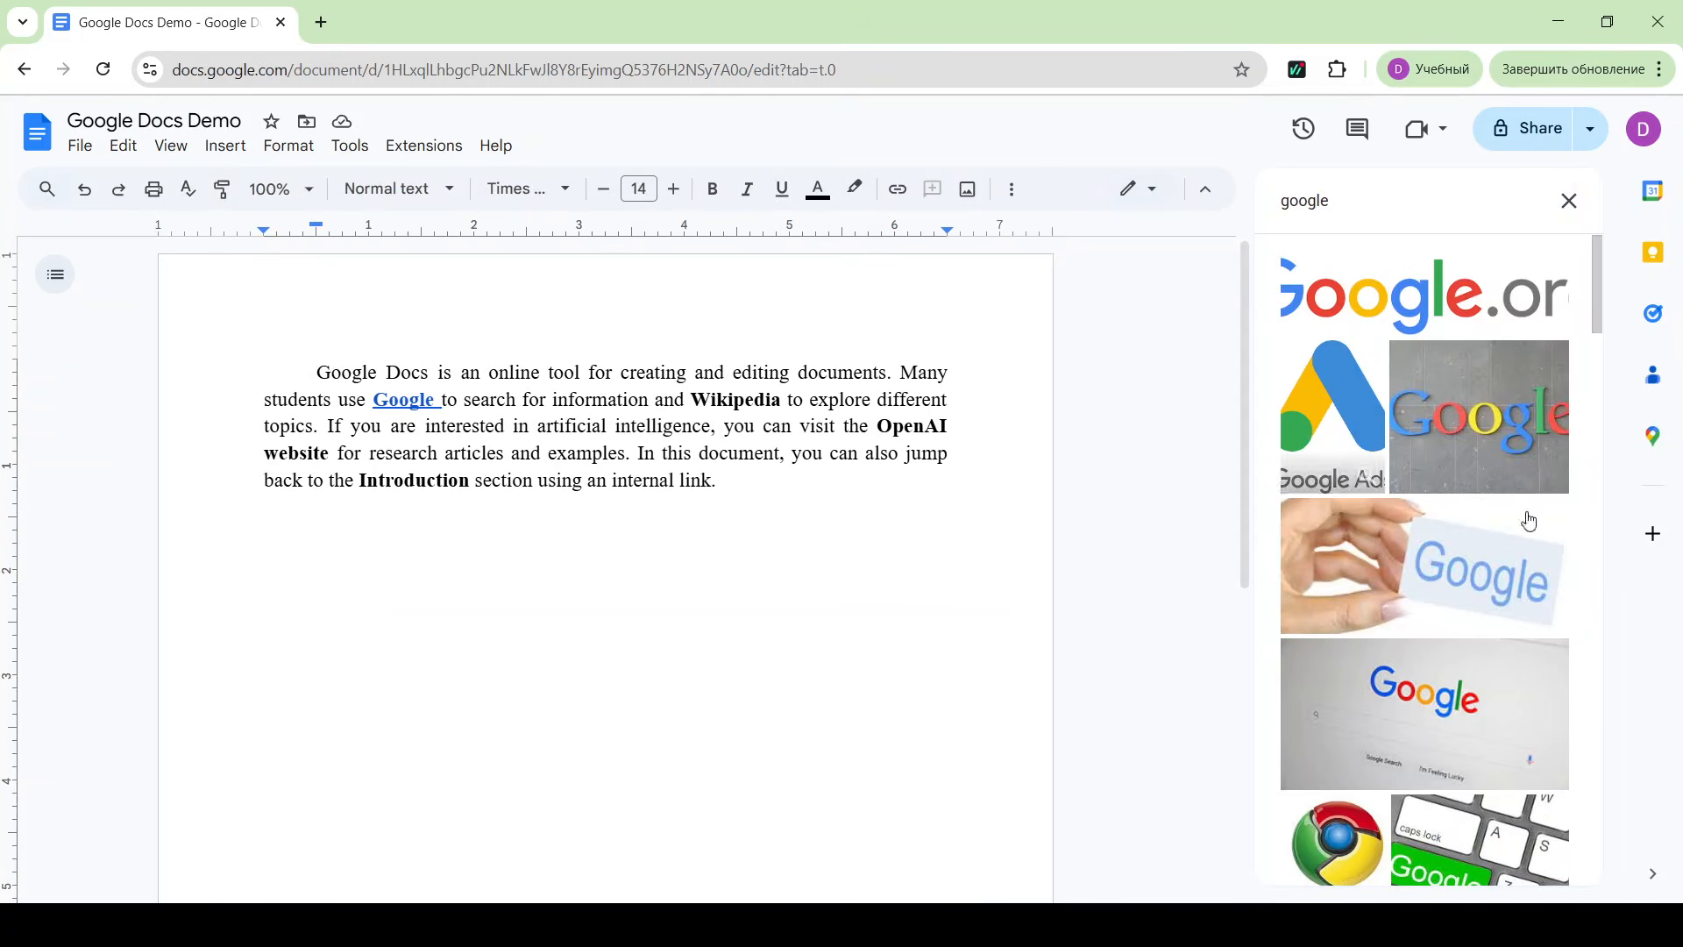
click(1458, 448)
click(1541, 859)
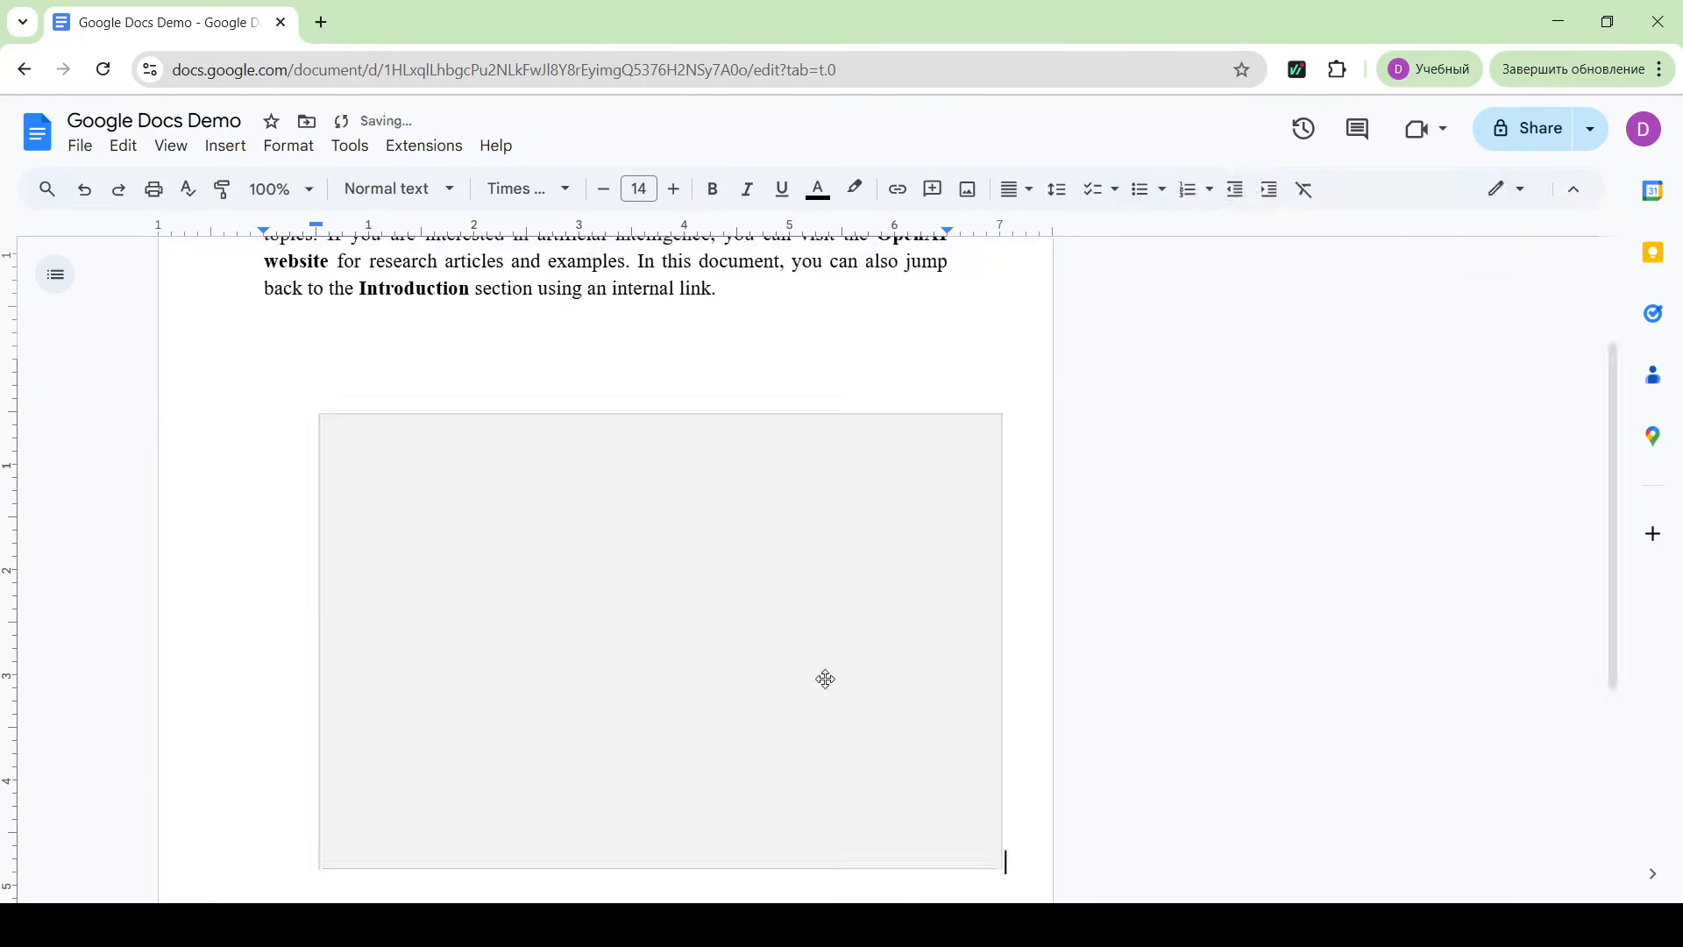
- Shrink the Google photo to about 3.75 inches wide and remove the empty space between it and the paragraph
click(1182, 833)
drag(1182, 833, 898, 641)
scroll(786, 611, up, 3)
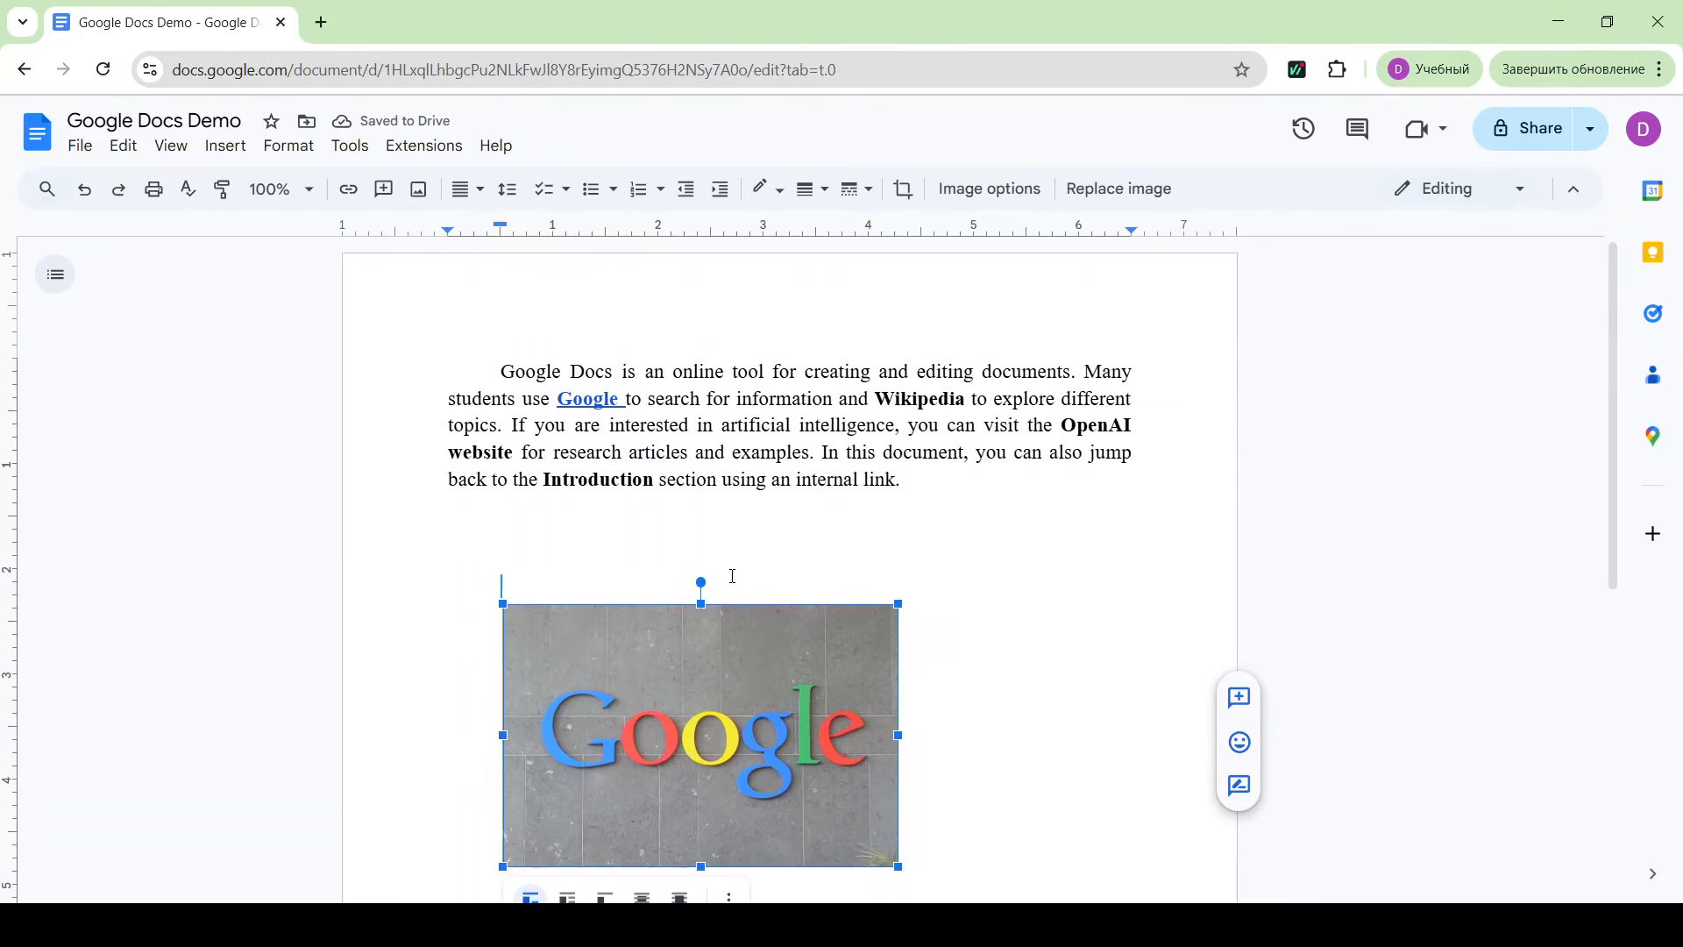
key(BackSpace)
drag(504, 369, 502, 366)
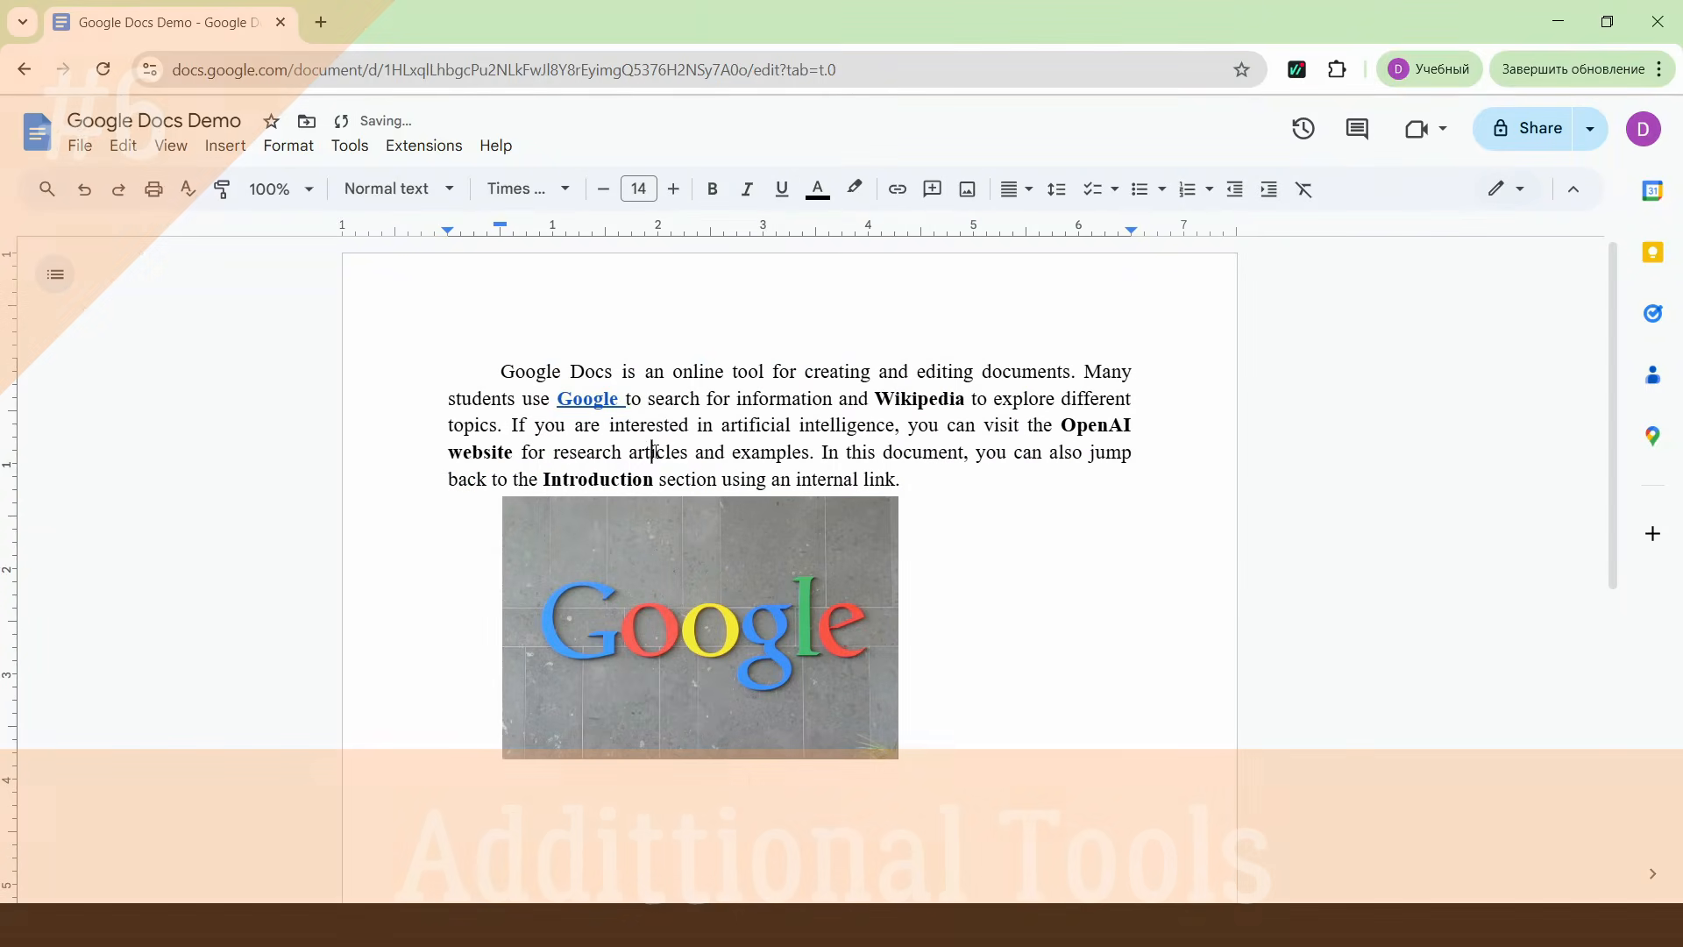
- Look up the word "articles" from the paragraph in the dictionary and close the definition
double_click(662, 452)
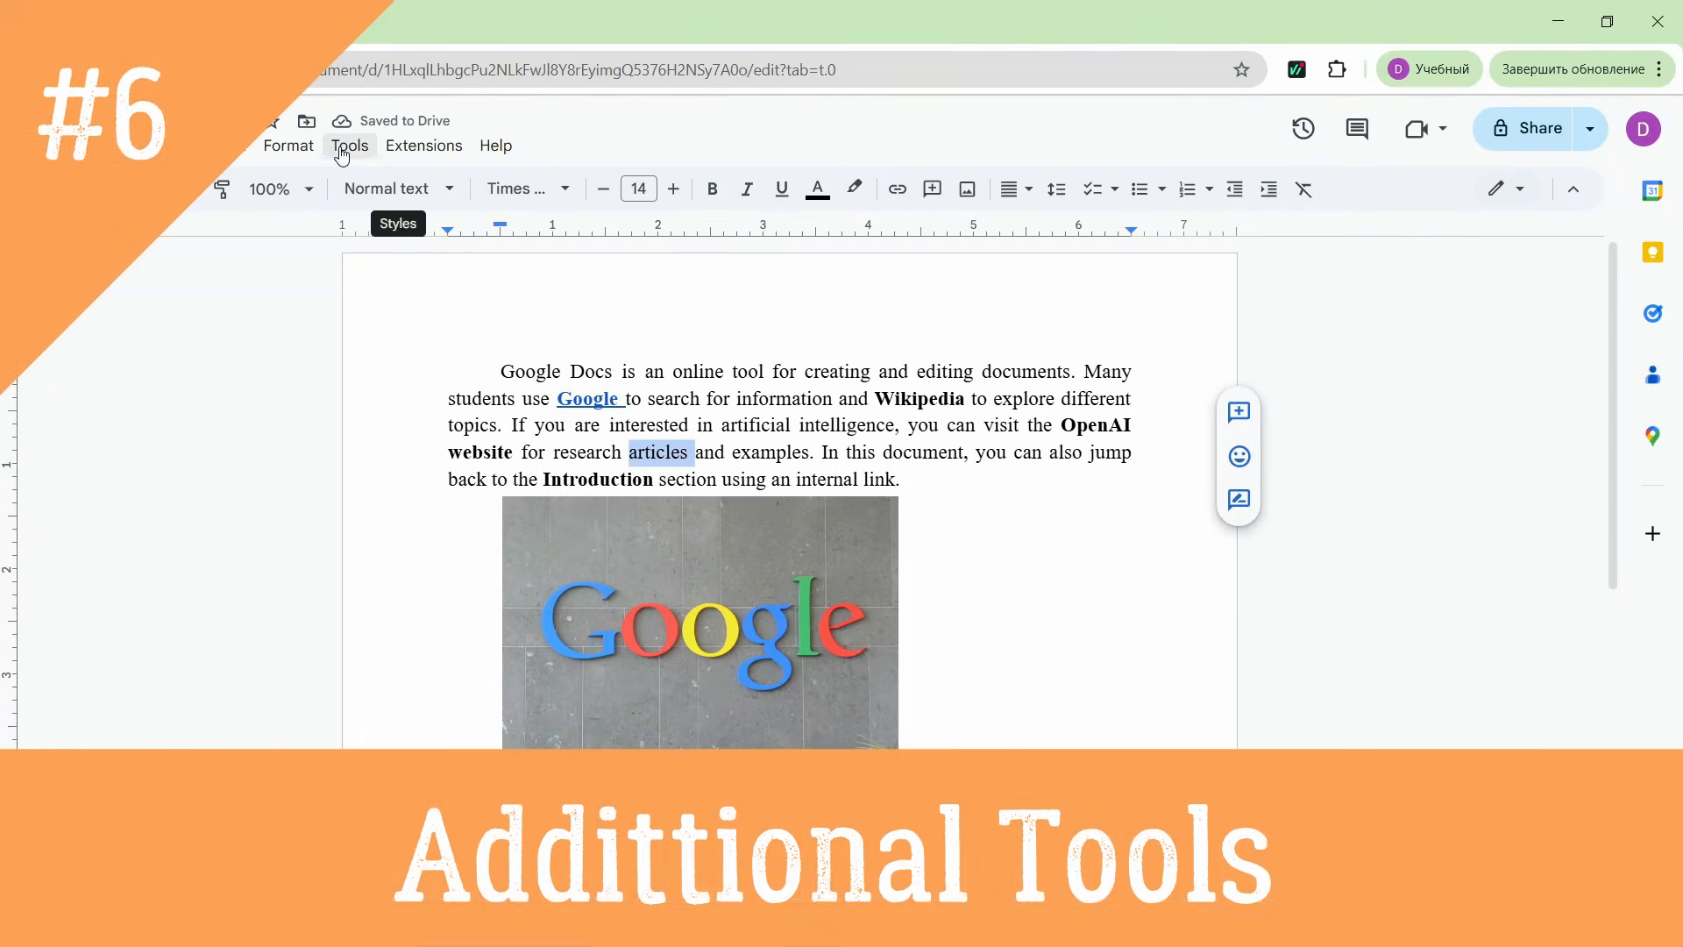
click(349, 145)
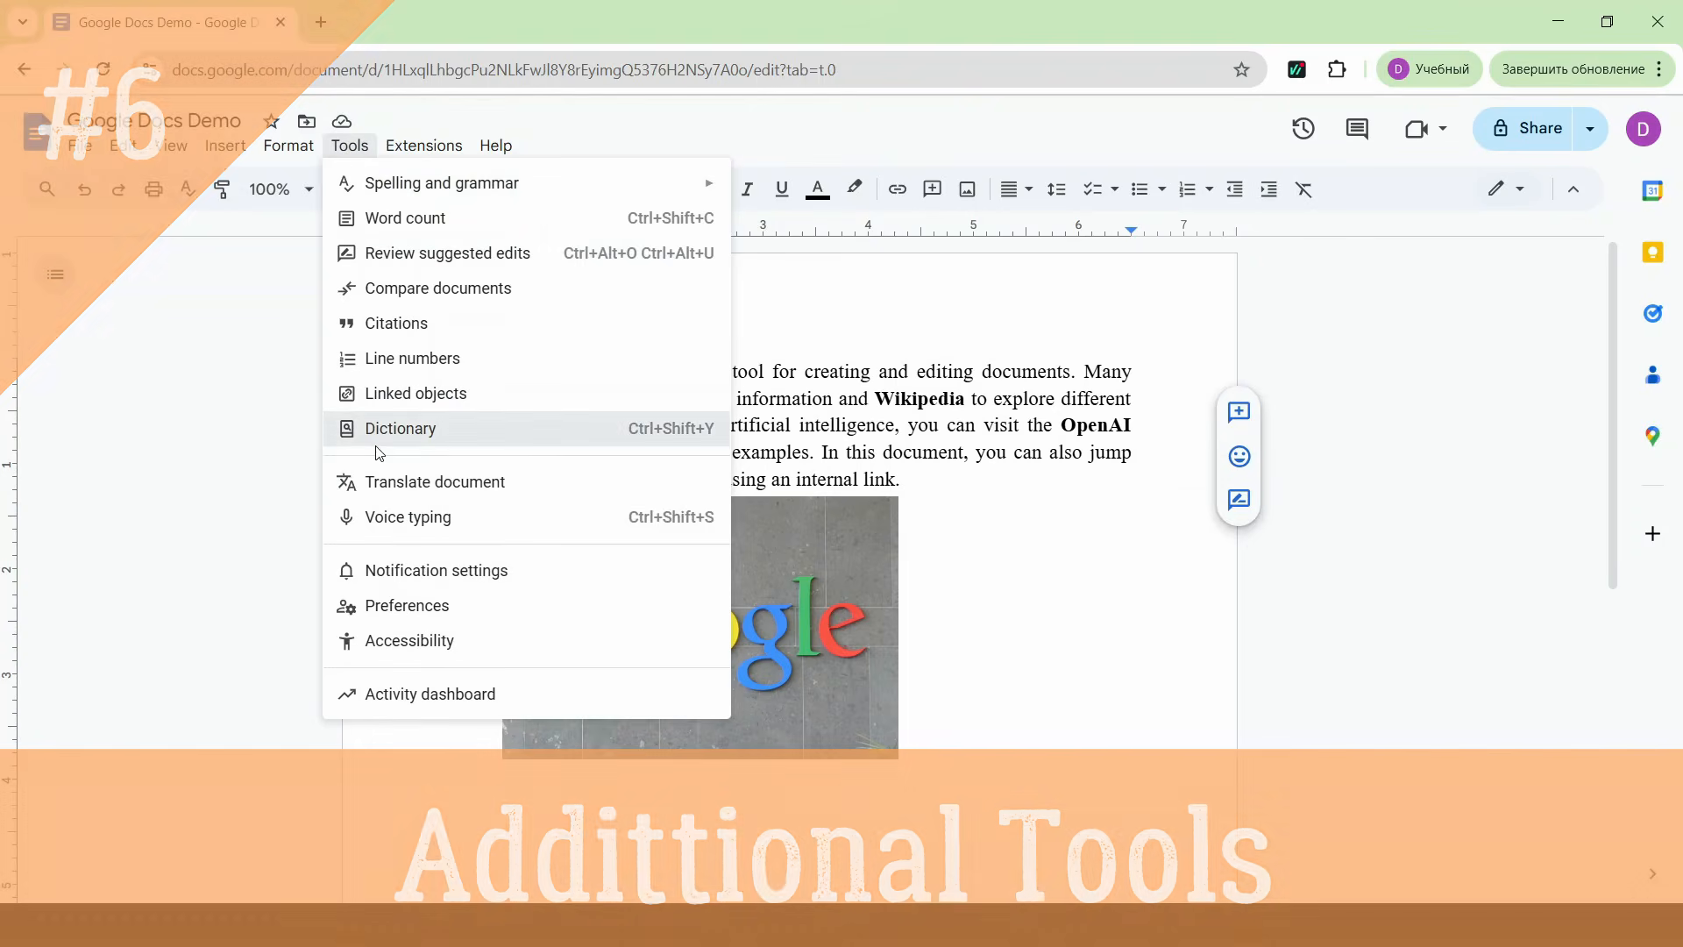
click(381, 427)
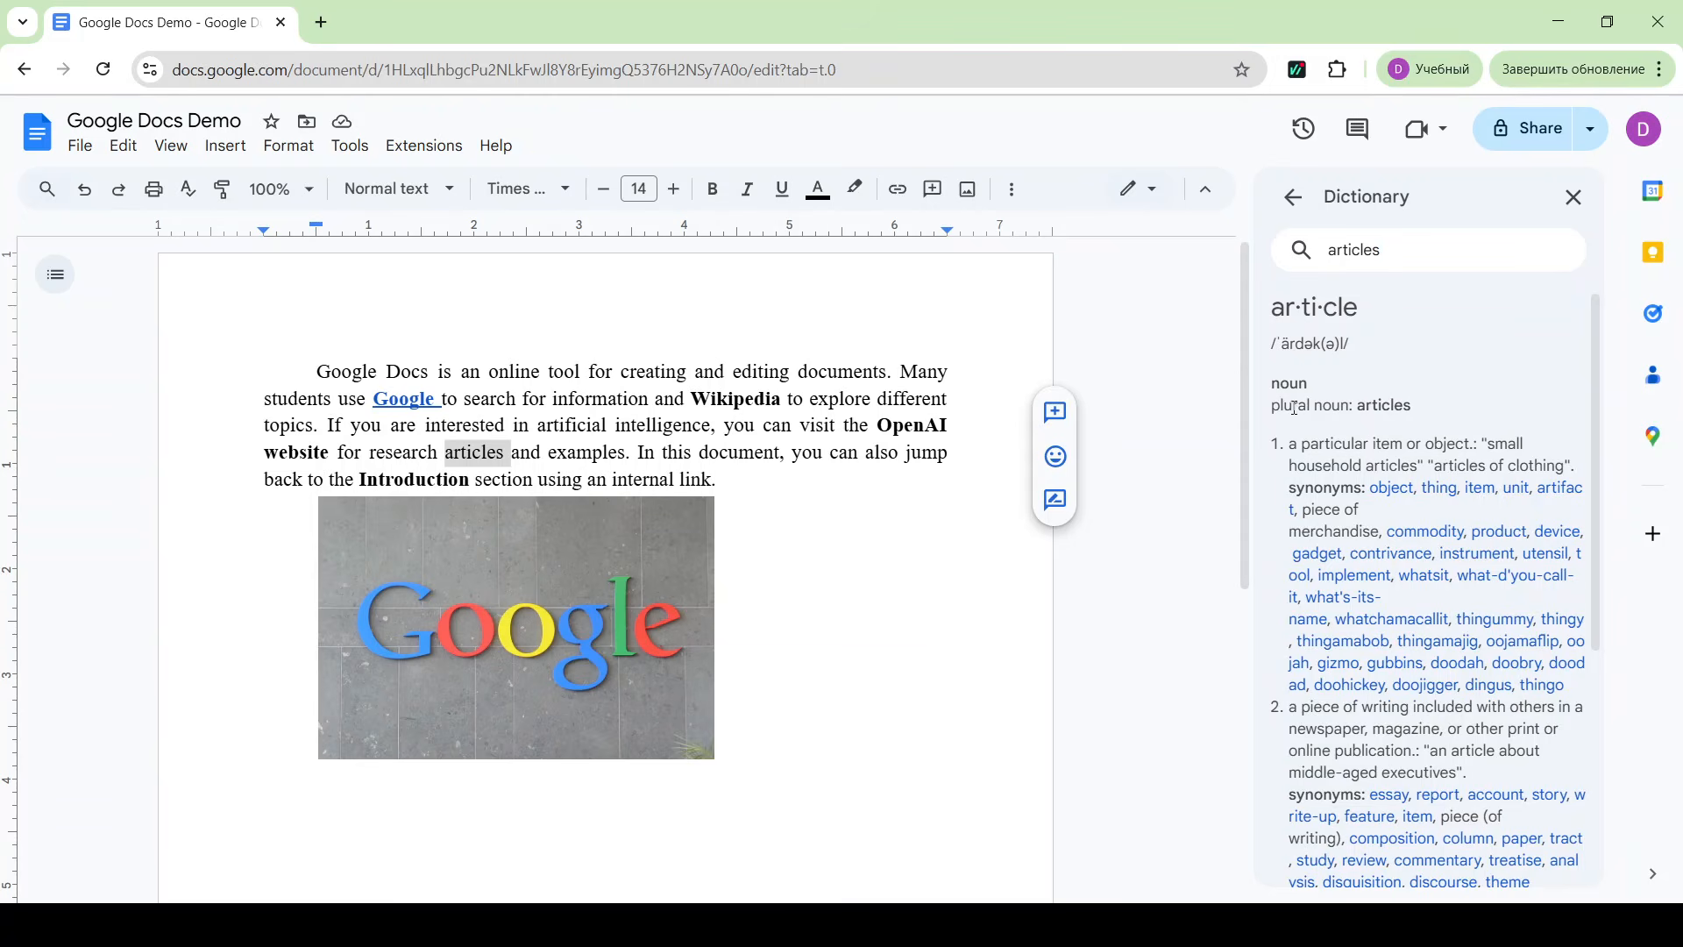
click(1573, 200)
click(686, 459)
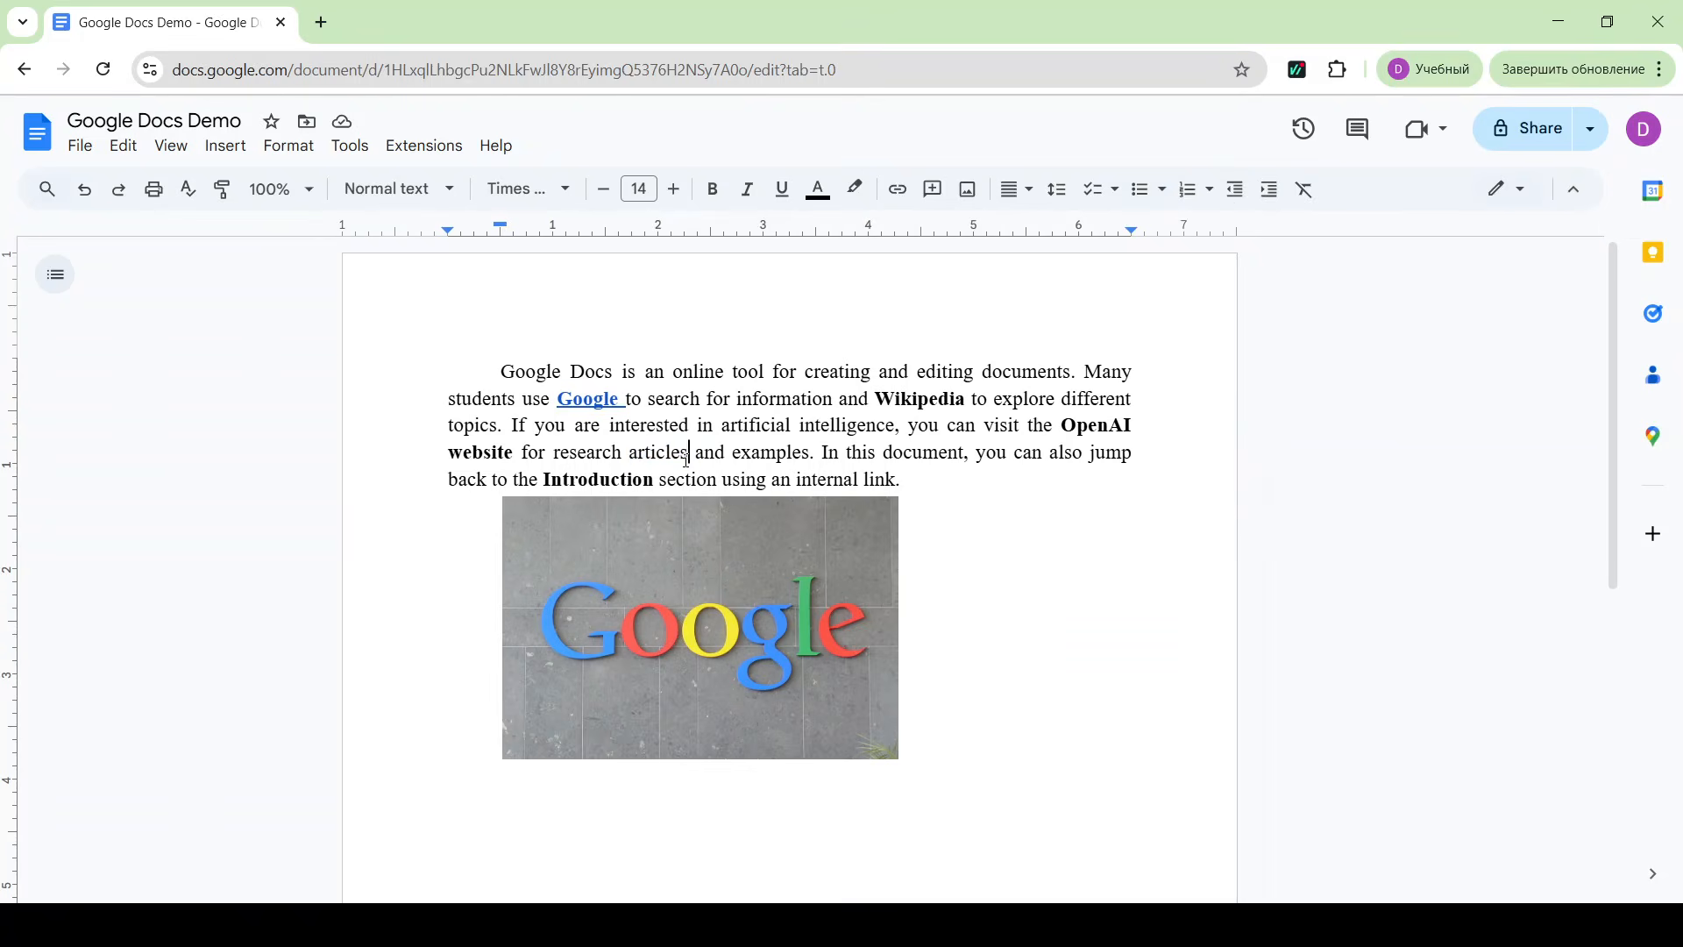
- Add a footnote after the word "articles" in the paragraph with the text "A piece of paper"
click(234, 145)
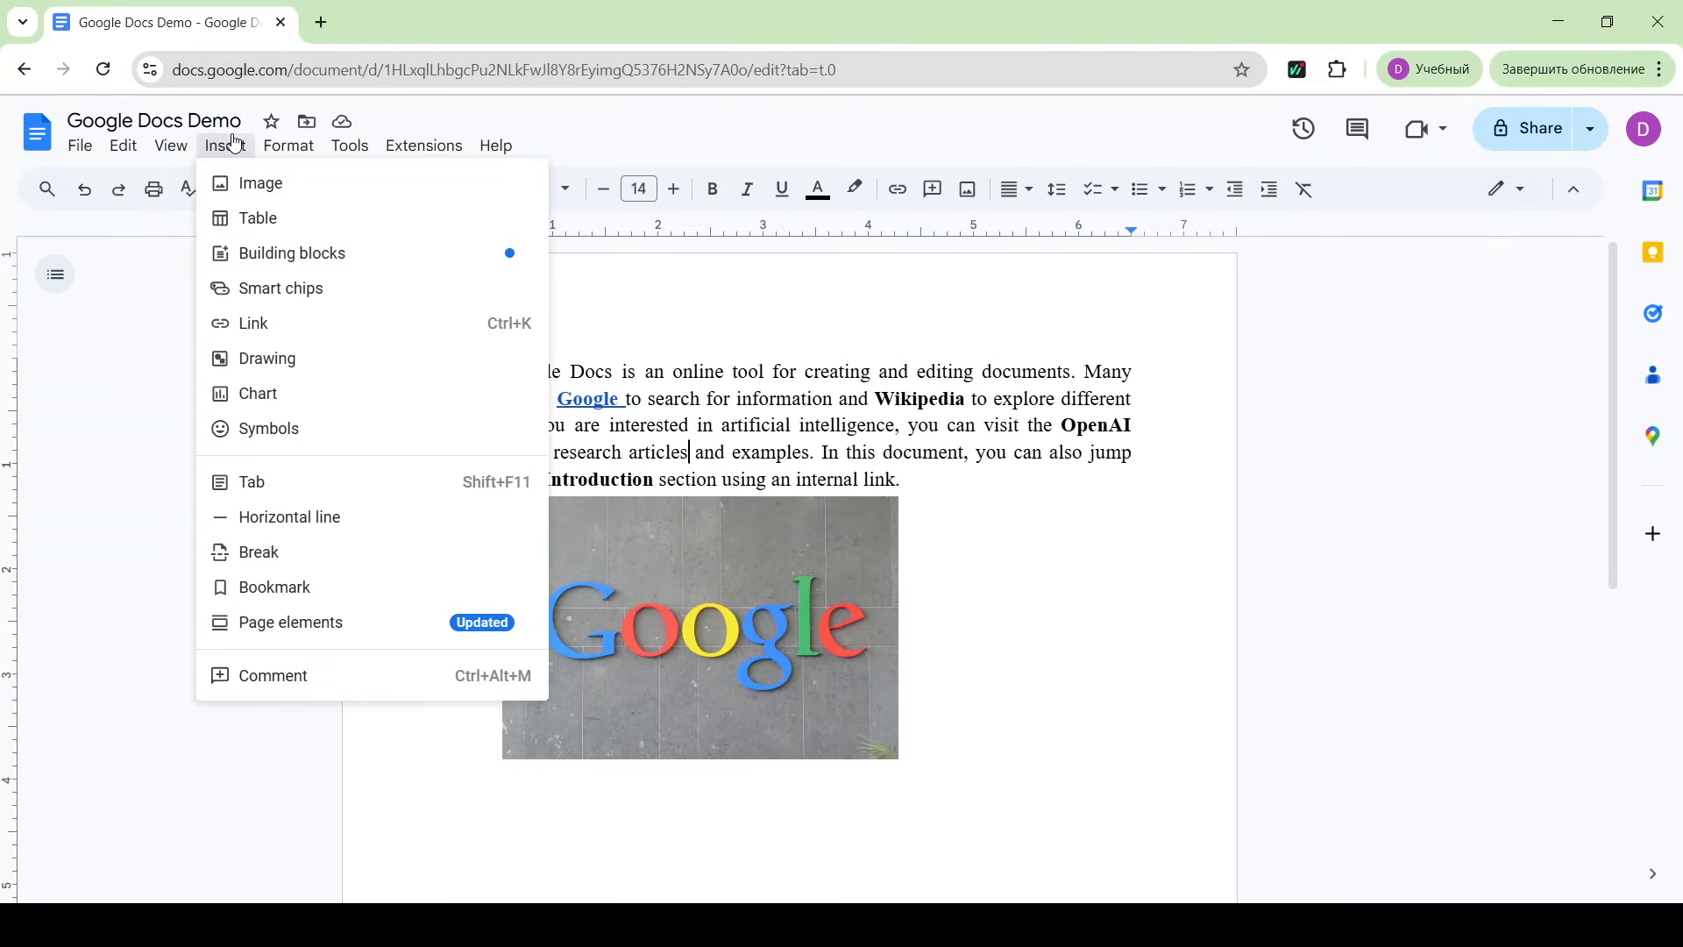
mouse_move(394, 622)
mouse_move(679, 785)
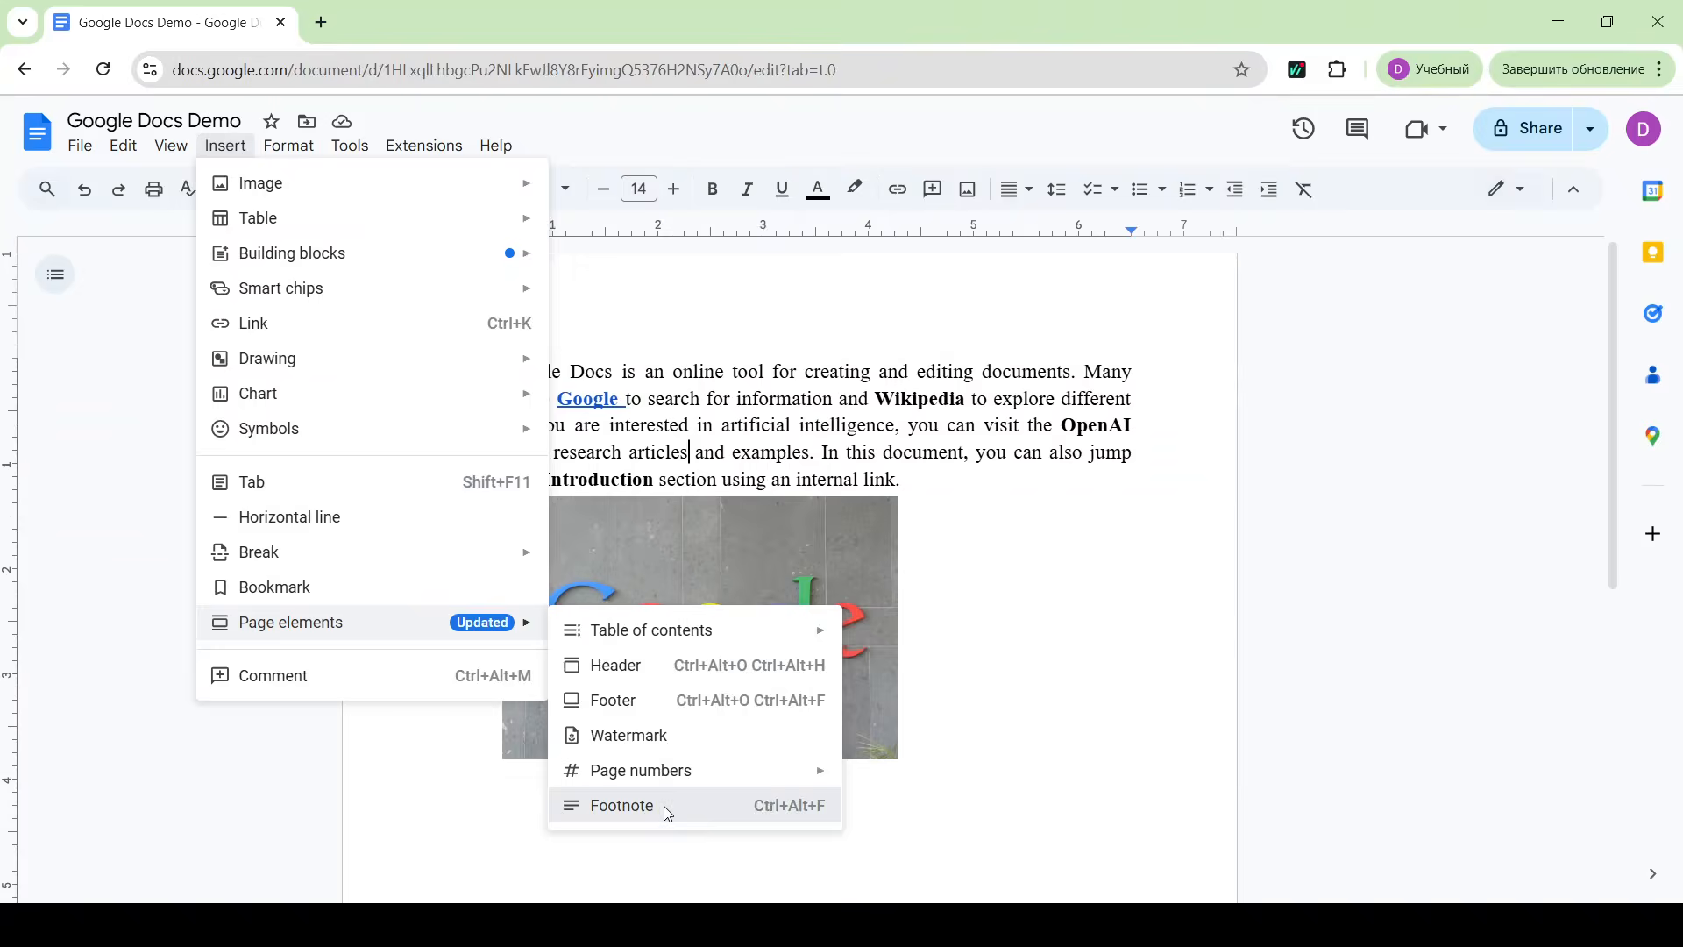
click(666, 806)
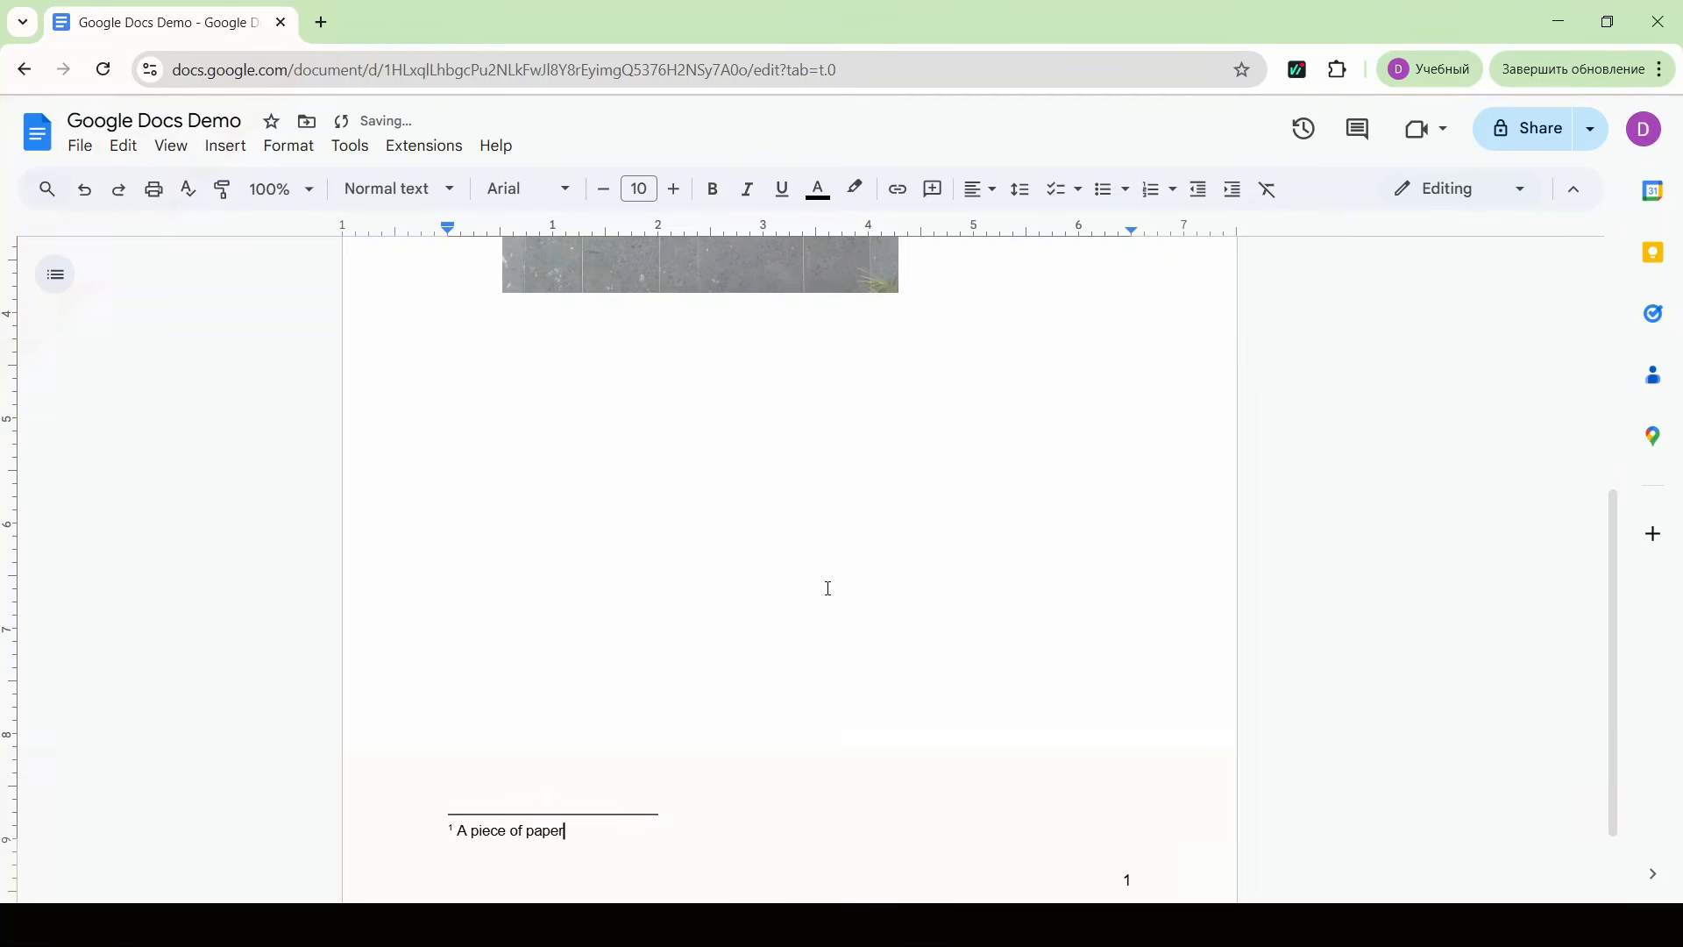
- Start an APA (7th ed.) citation source for a book accessed by website and enter the contributor's name
click(527, 658)
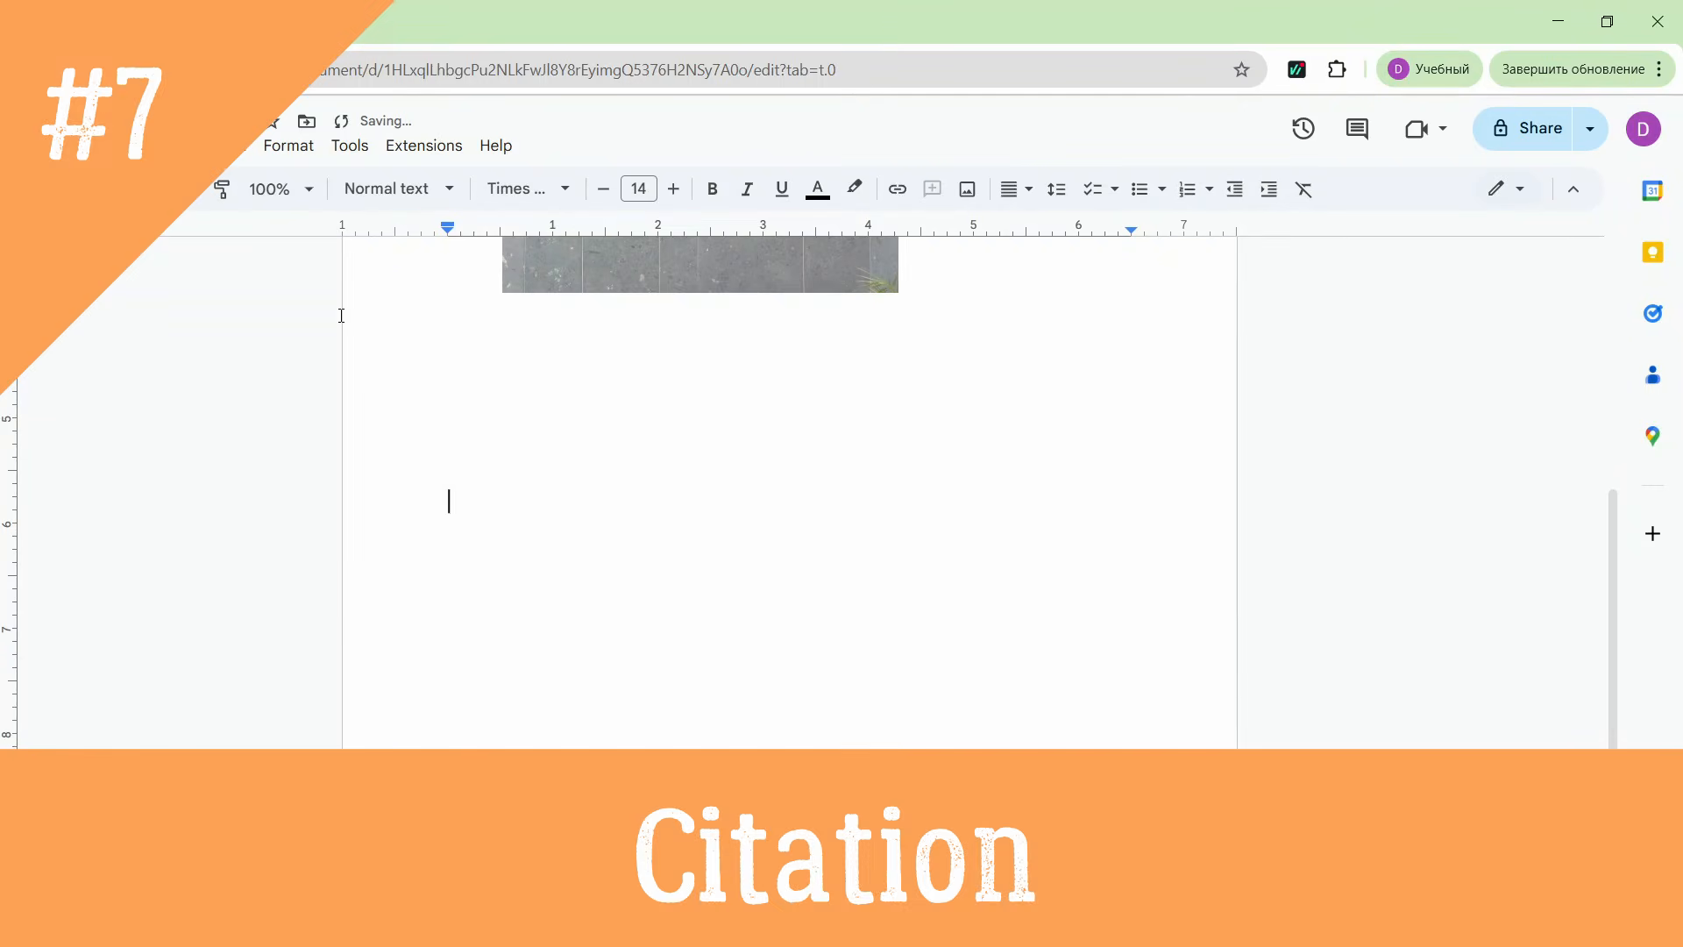
click(351, 147)
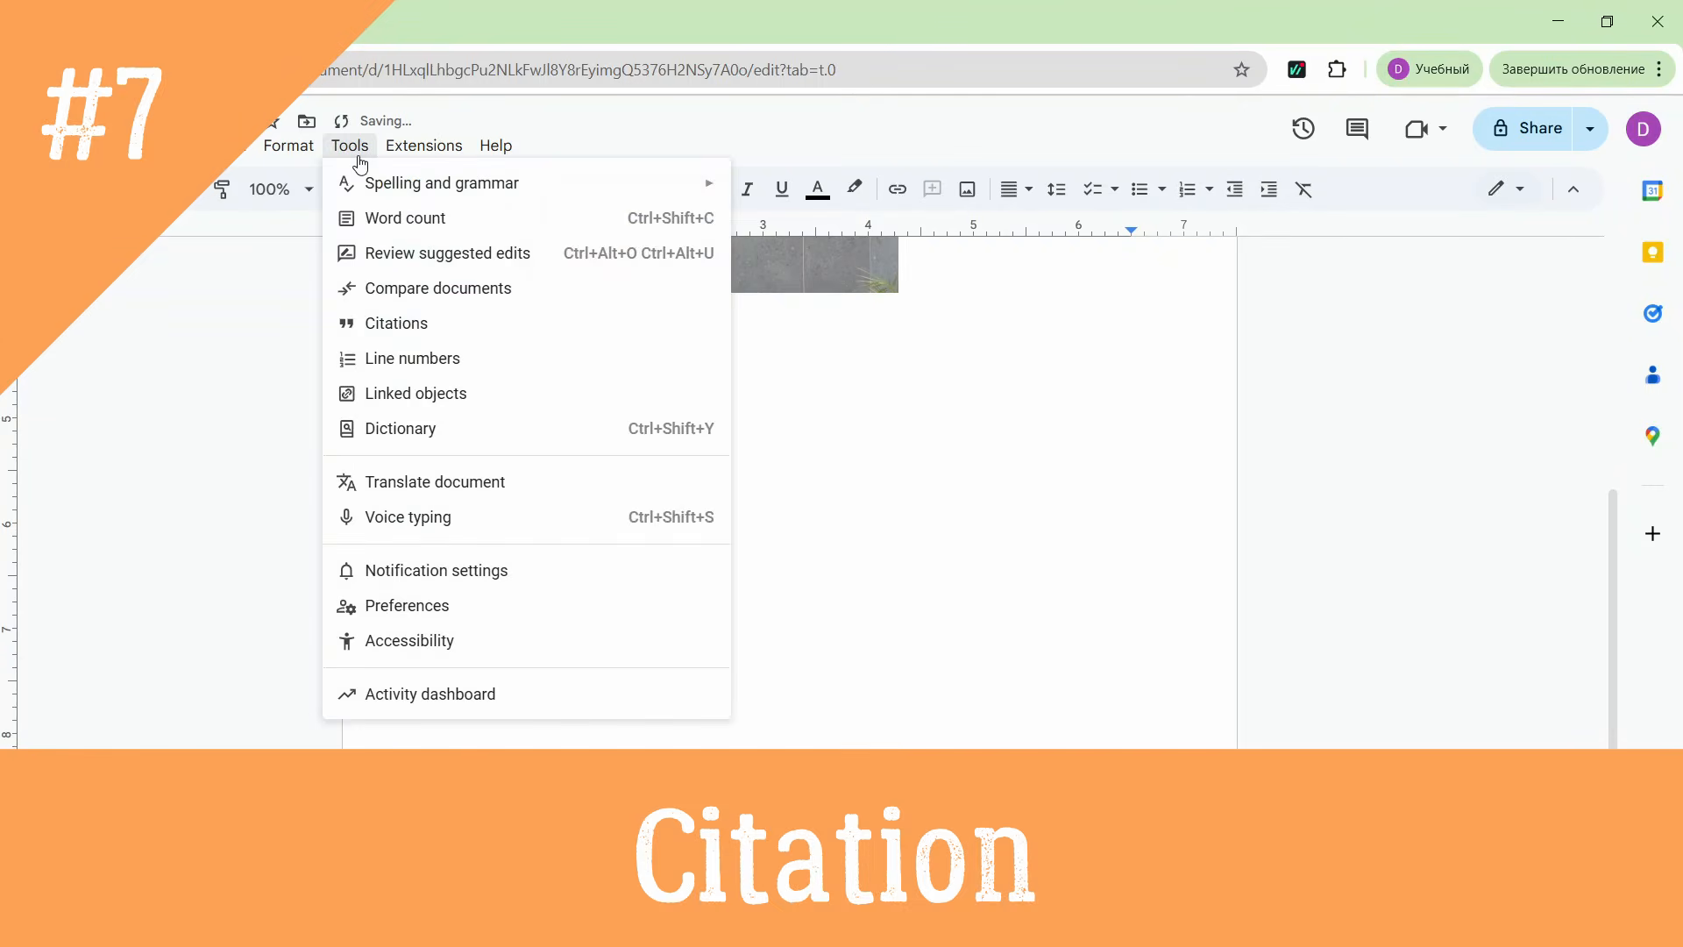
click(392, 326)
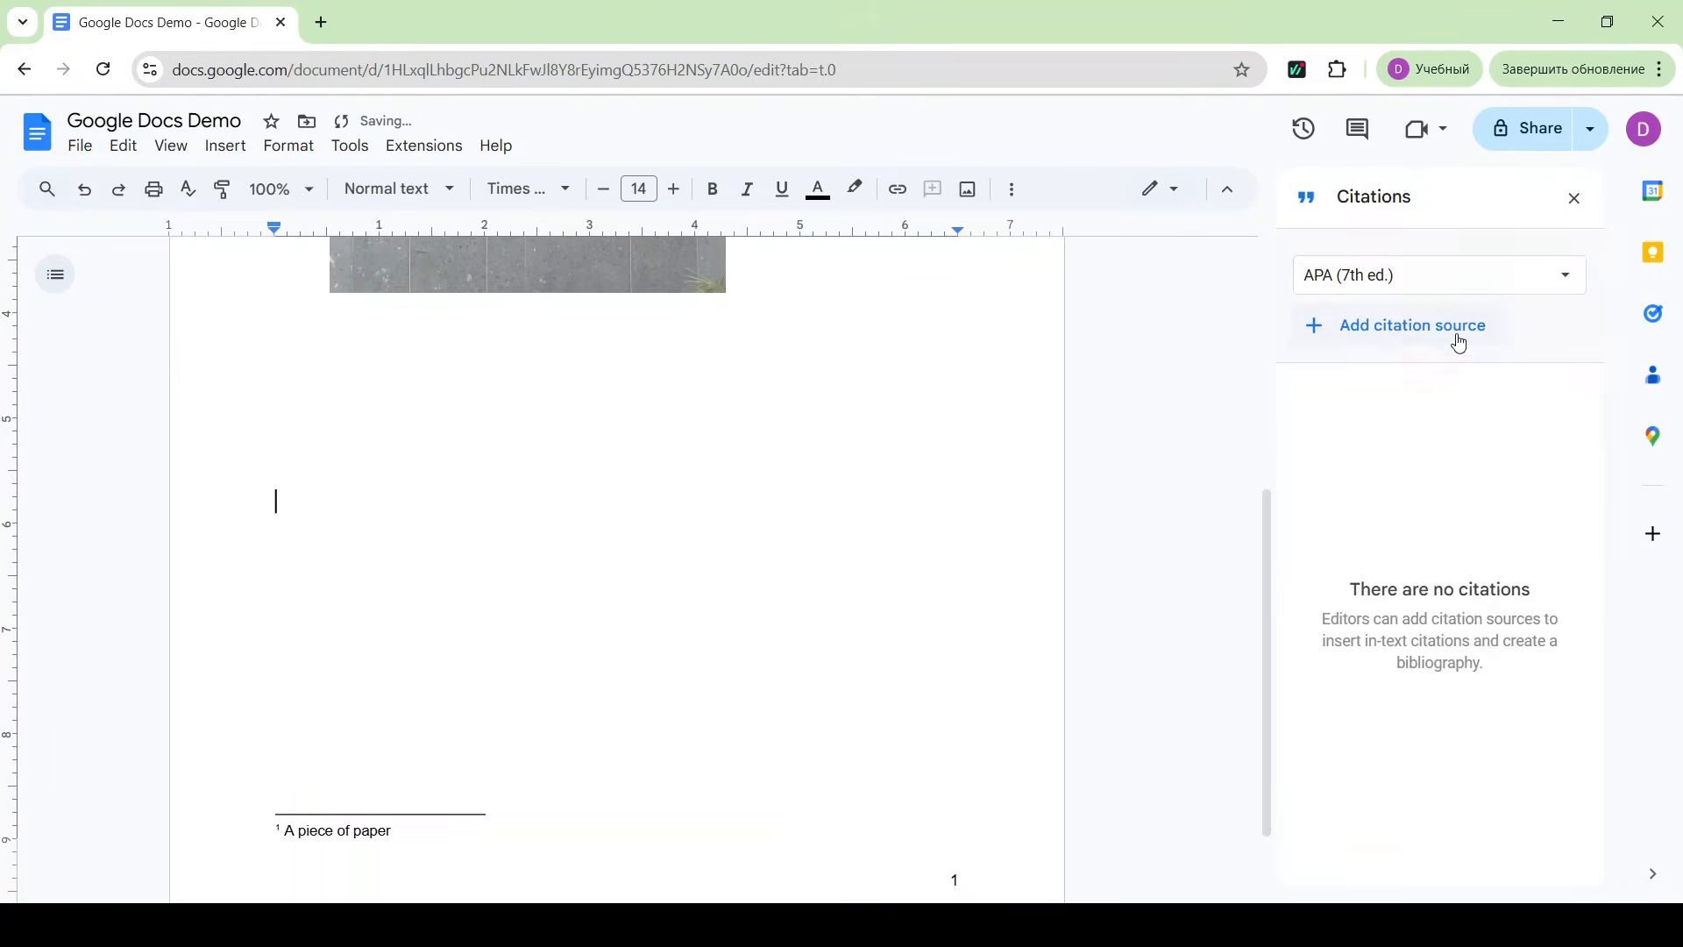
click(1456, 326)
click(1405, 397)
click(1367, 477)
click(1380, 539)
text(Smith)
key(Tab)
text(A)
click(1527, 590)
- Add the citation source with title "Google docs", publisher "Google guide book", published year 2020 and URL google.com
scroll(1472, 579, down, 3)
click(1418, 567)
text(Google docs)
click(1377, 650)
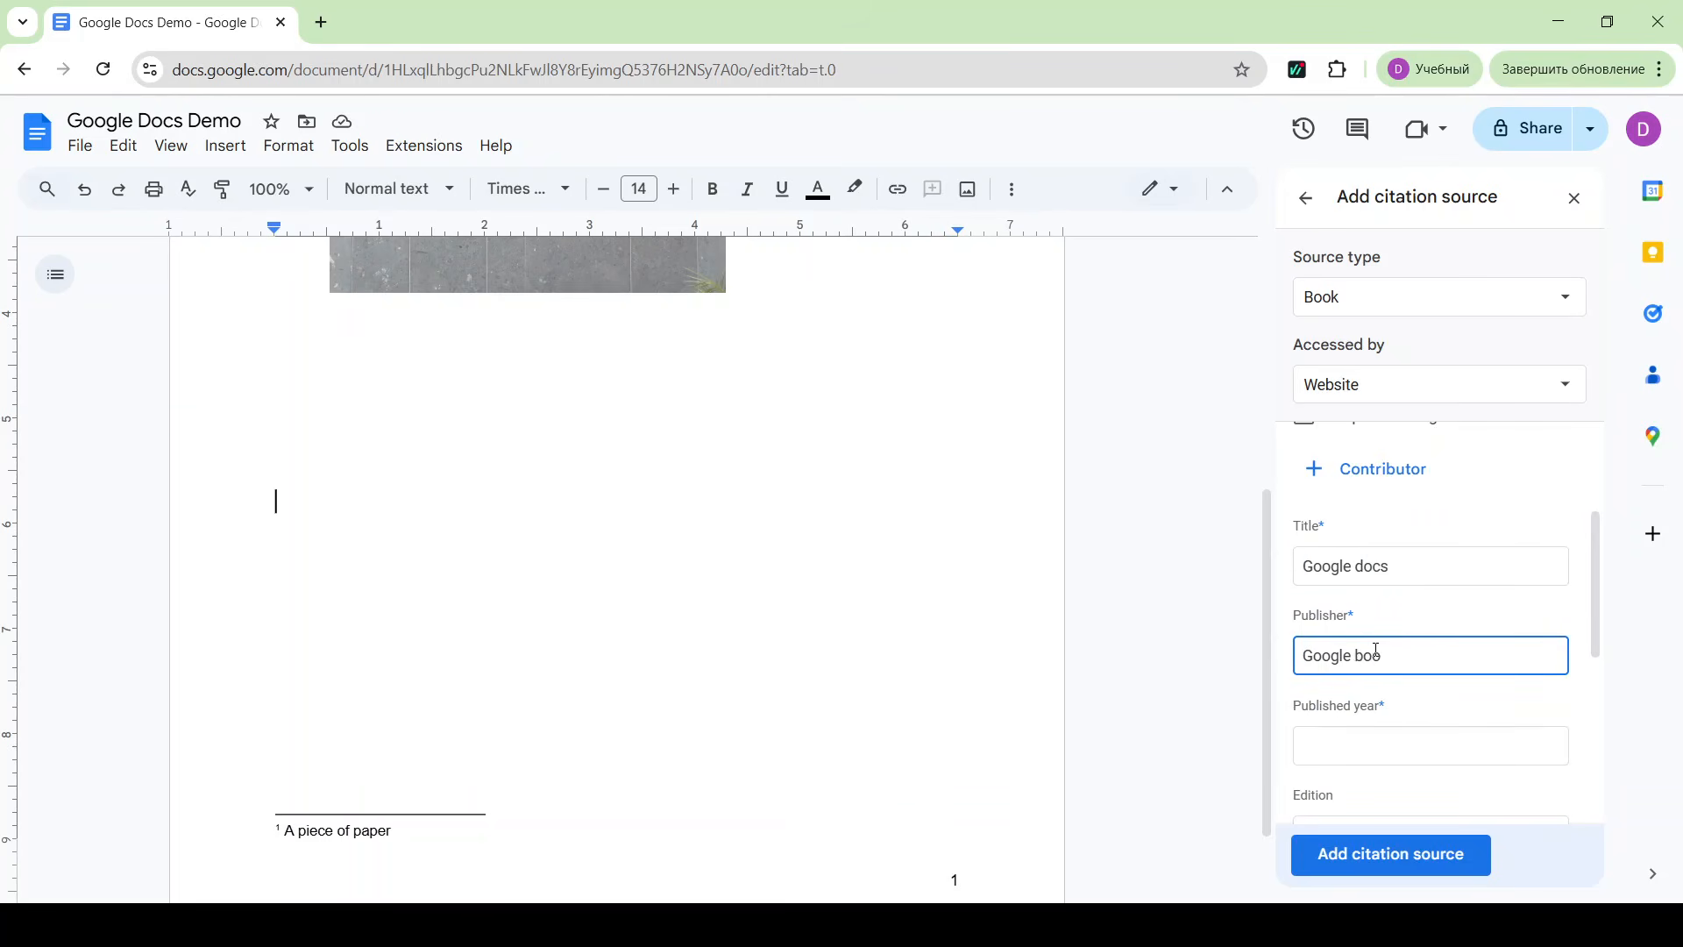
scroll(1416, 459, down, 3)
click(1417, 458)
text(2020)
scroll(1417, 458, down, 2)
click(1365, 701)
text(google.com)
click(1386, 856)
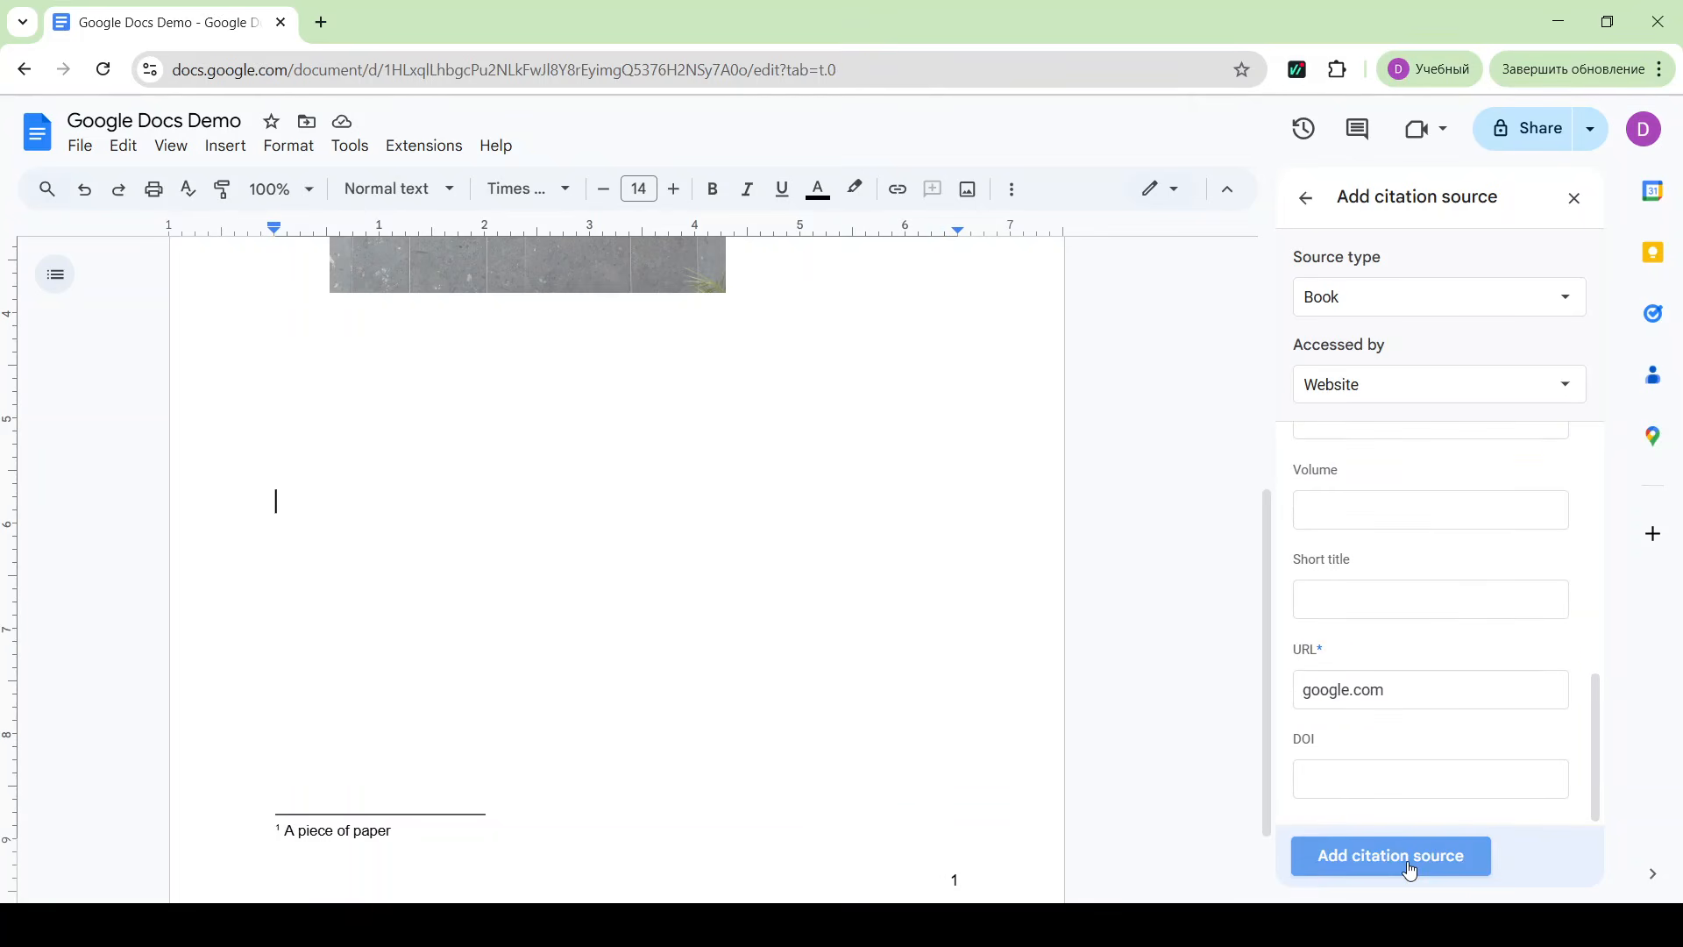
- Insert the references list in the blank area below the Google photo
click(1379, 868)
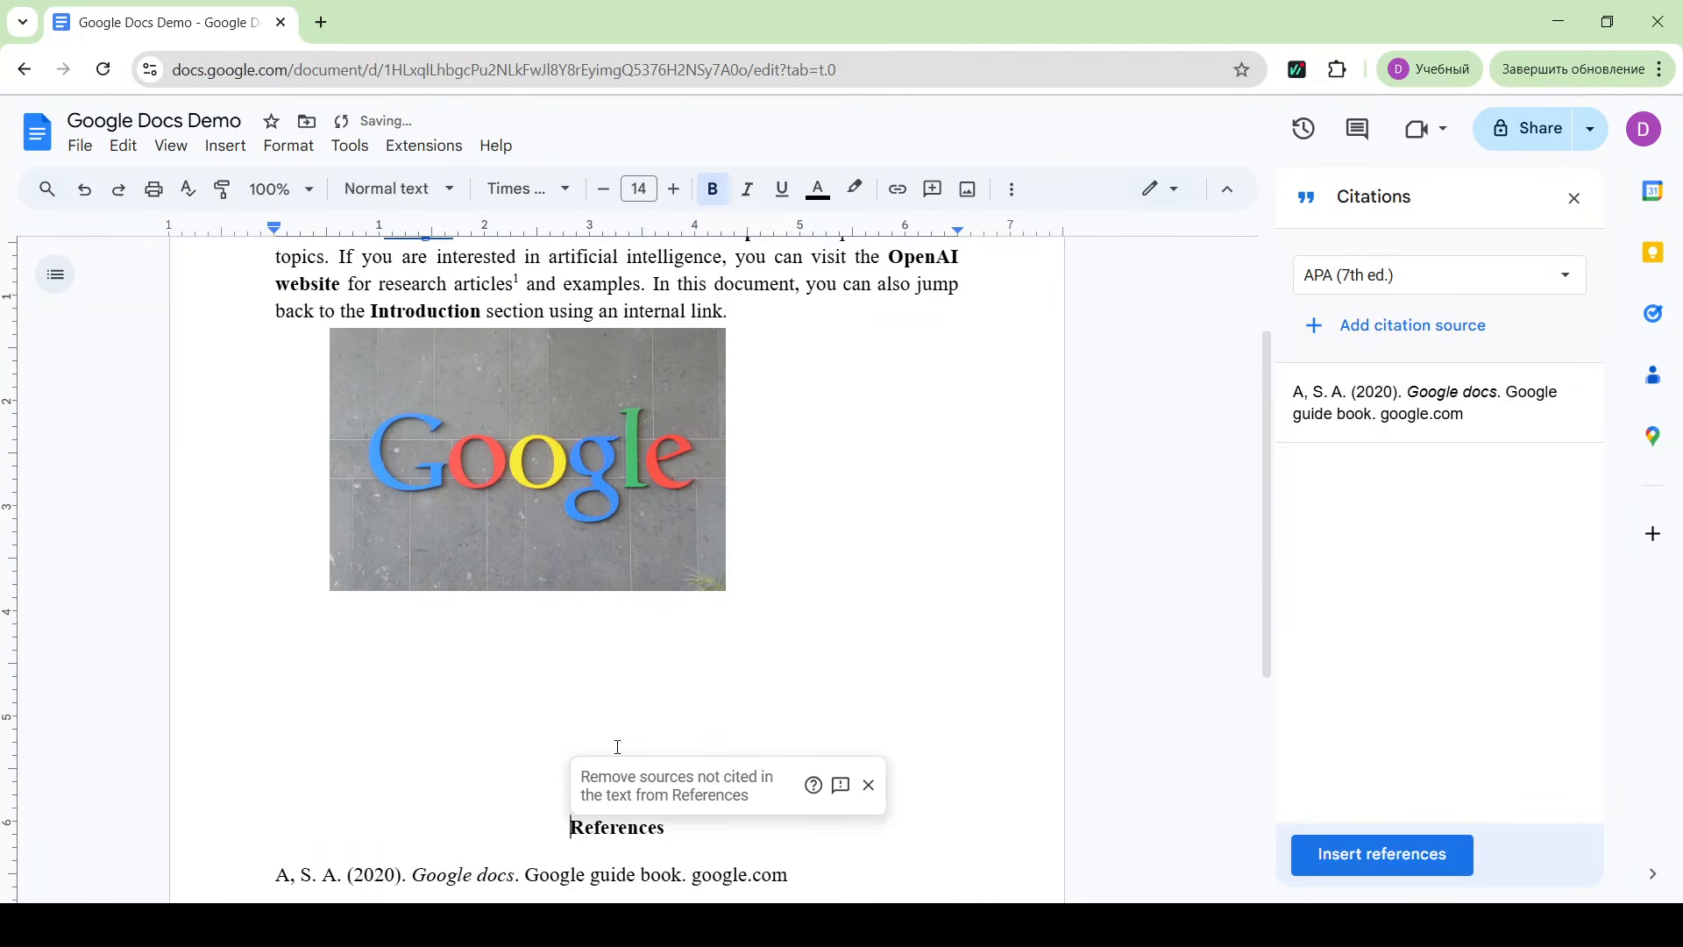
scroll(620, 744, down, 3)
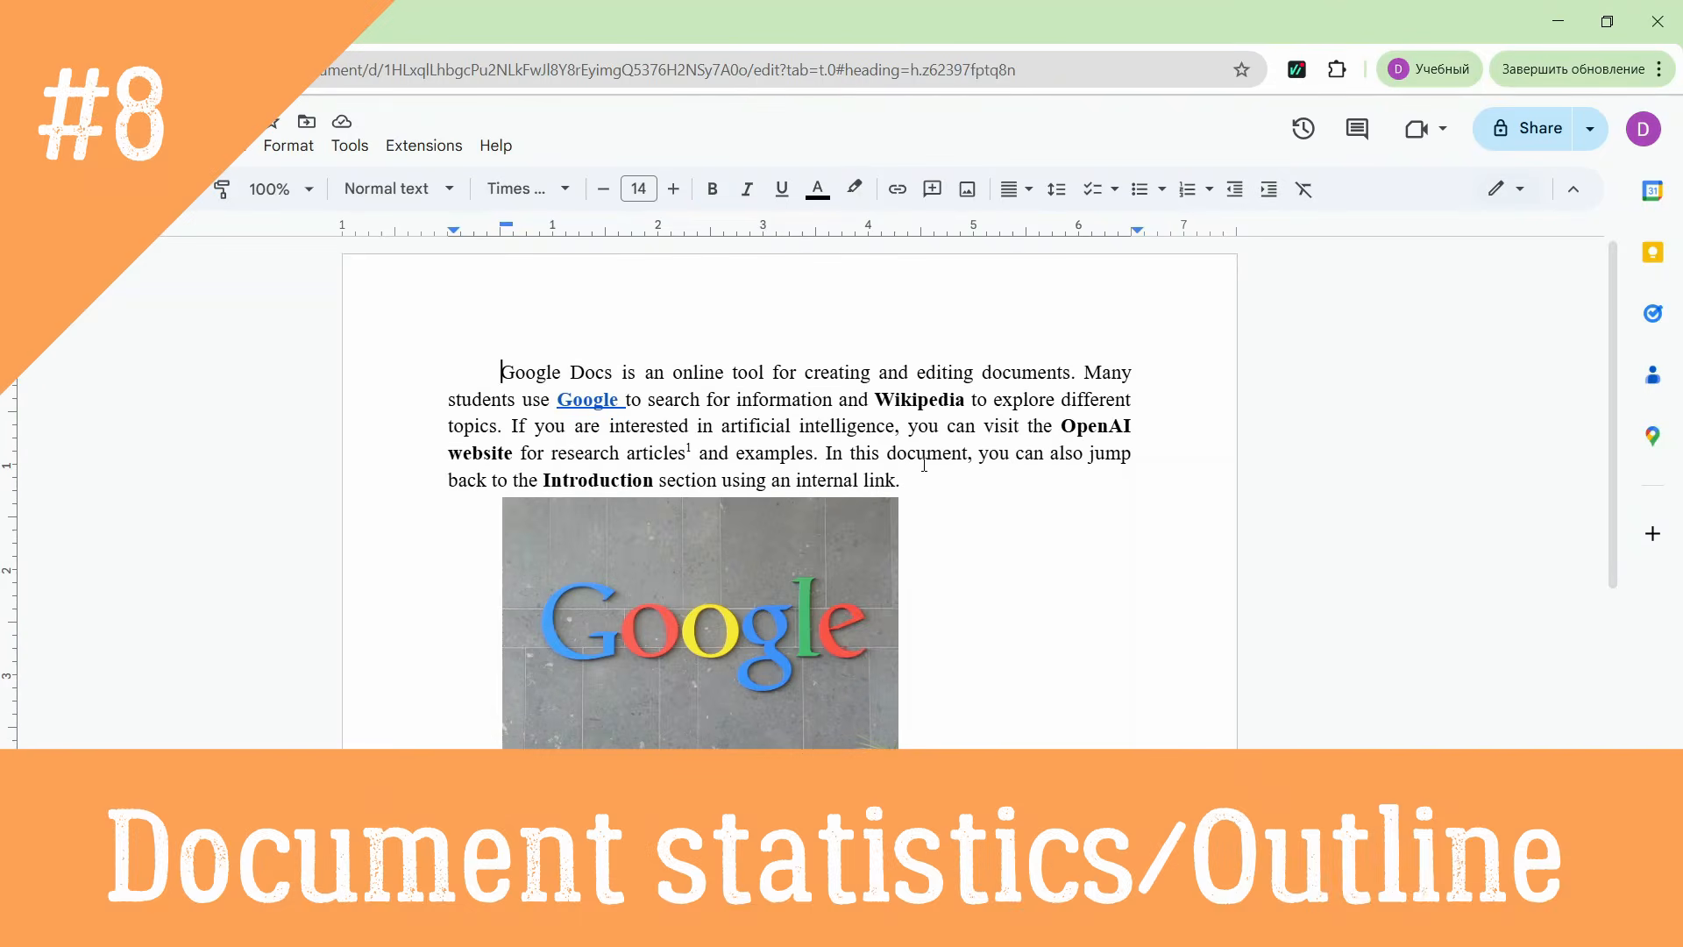
- Check the document's word count statistics and close them
click(350, 146)
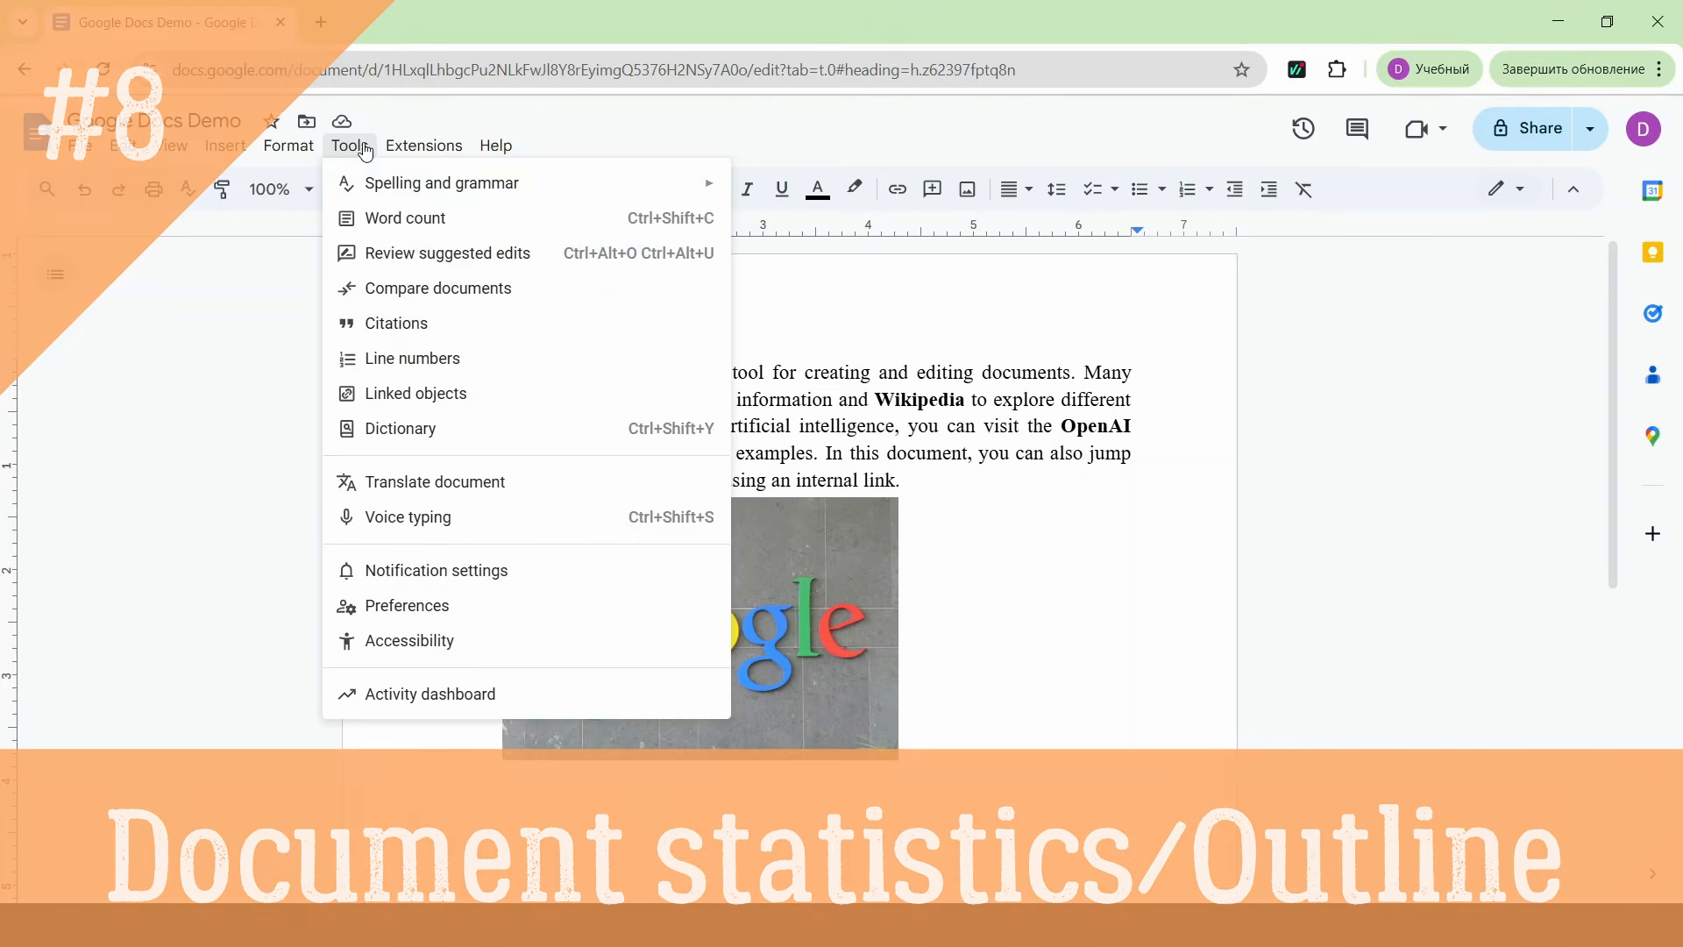
click(368, 215)
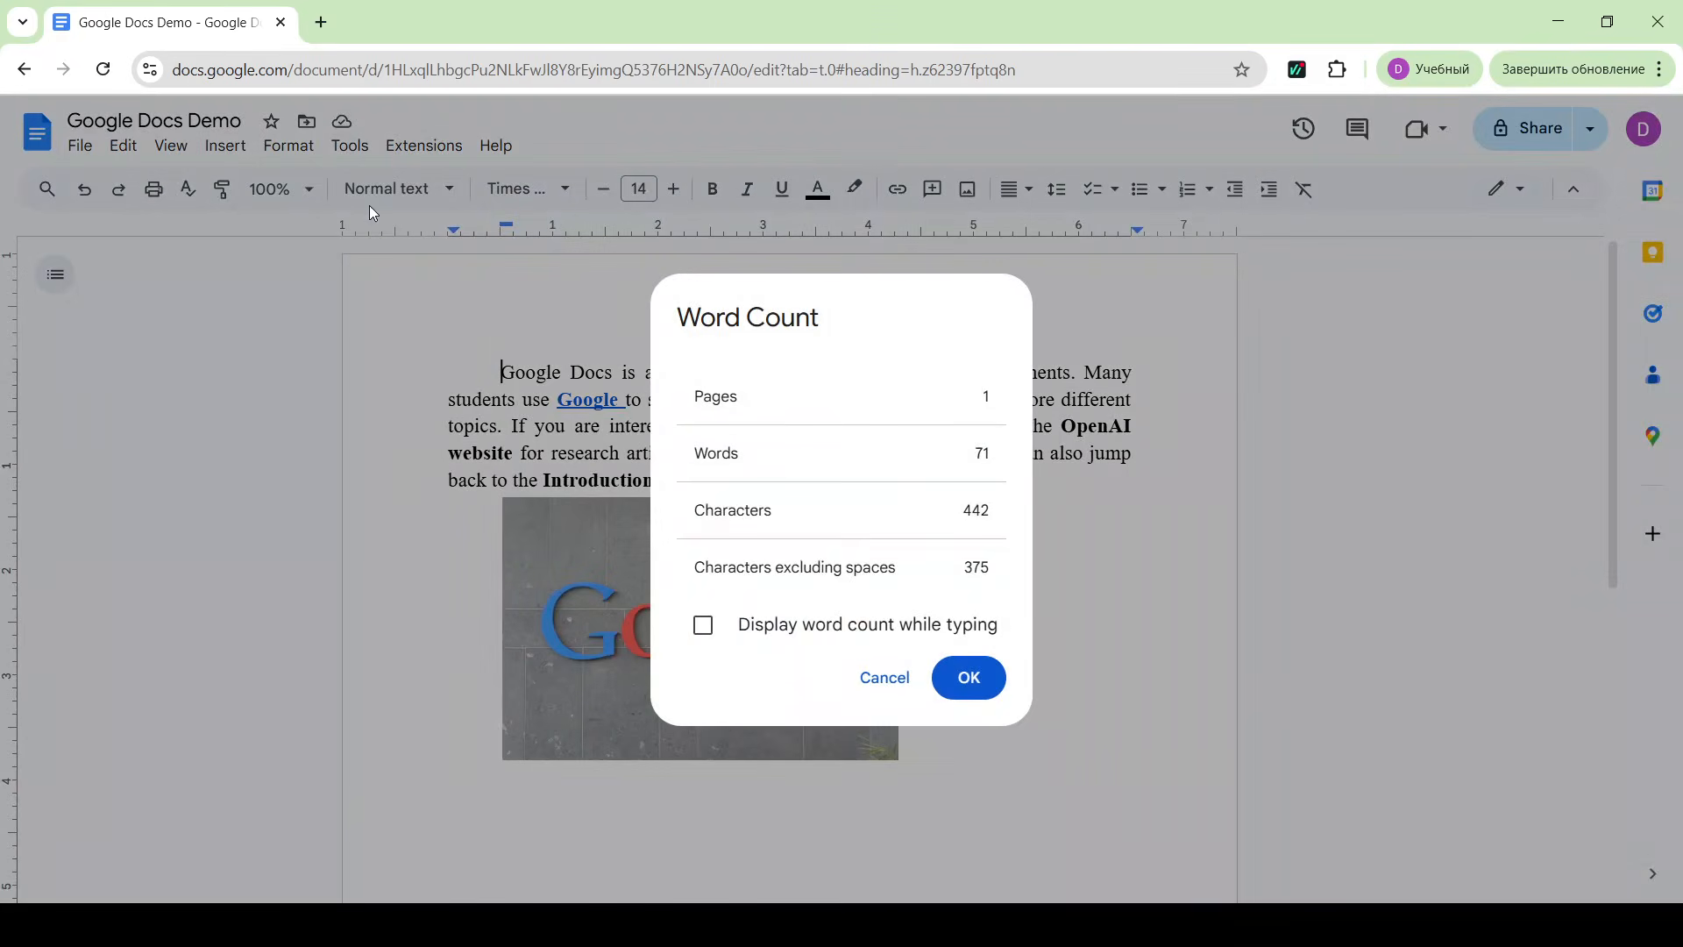
click(982, 679)
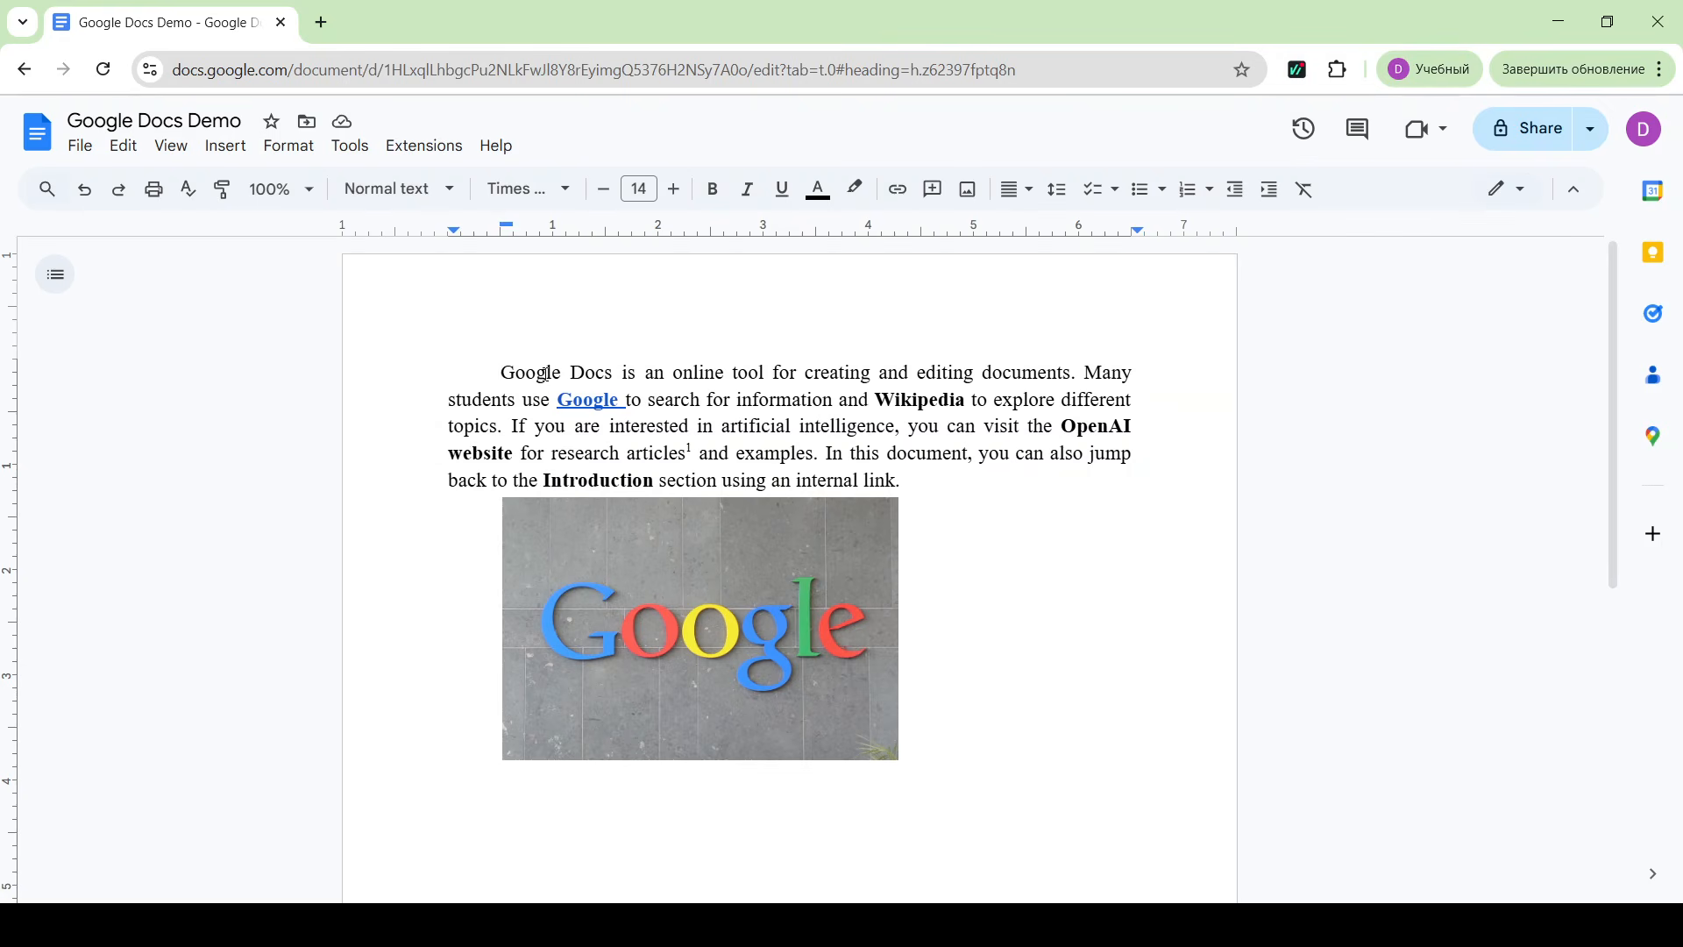
- Add the heading "Part 1" in Heading 1 style on a new line above the paragraph
key(Return)
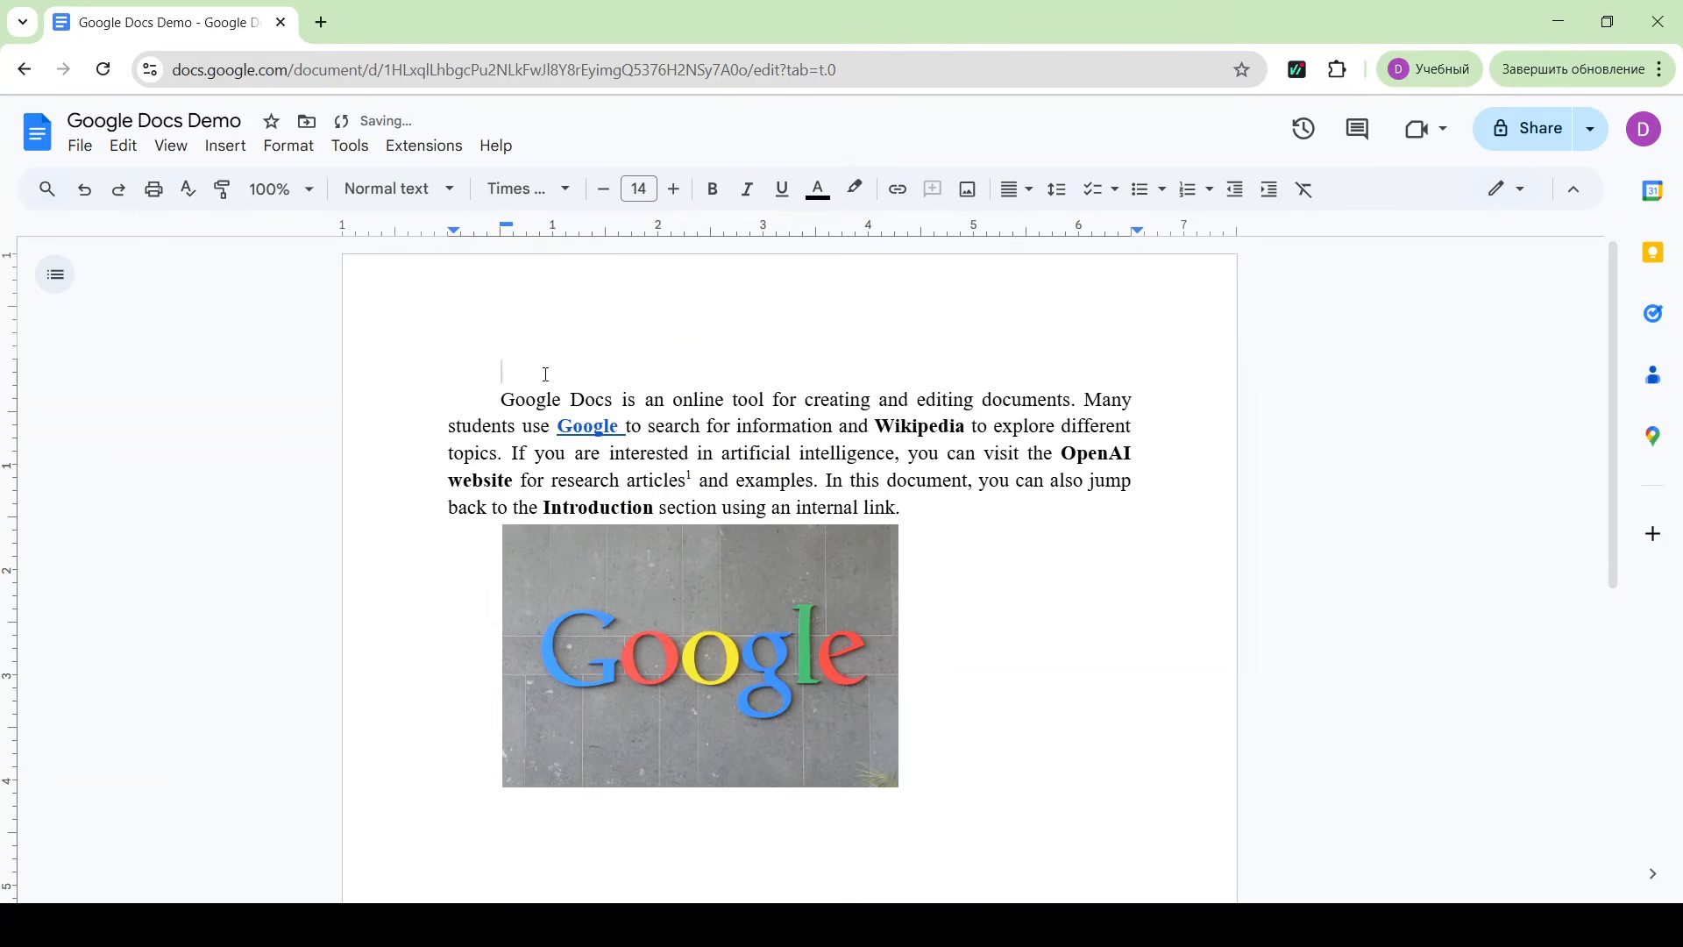
click(288, 146)
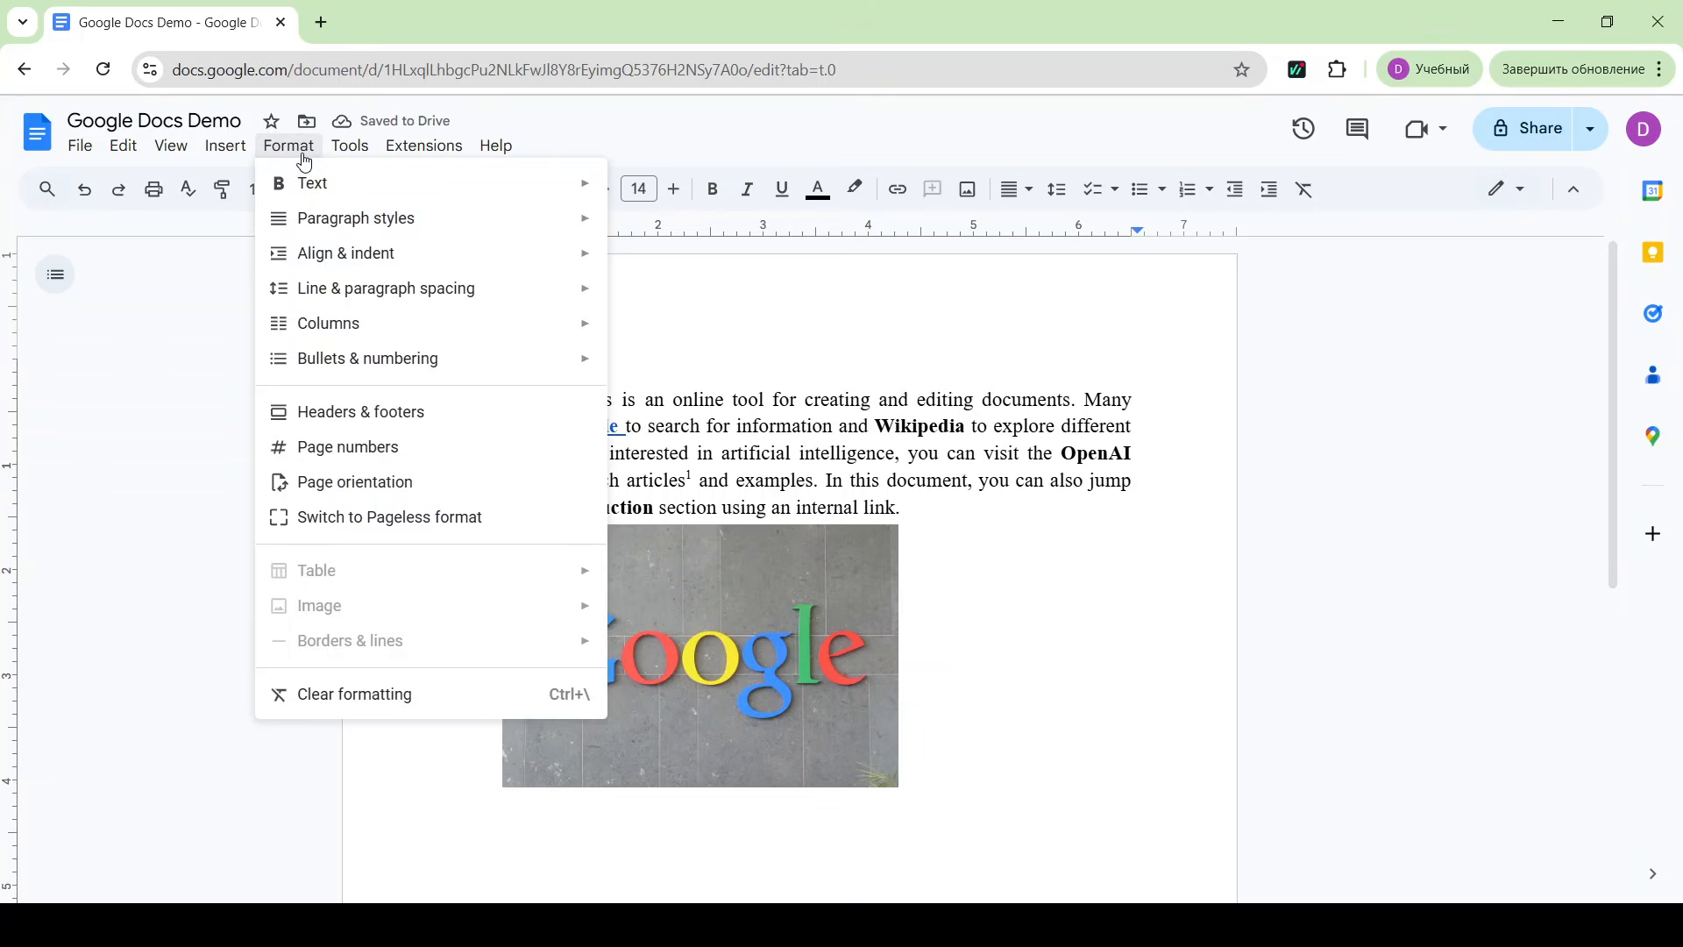
mouse_move(357, 230)
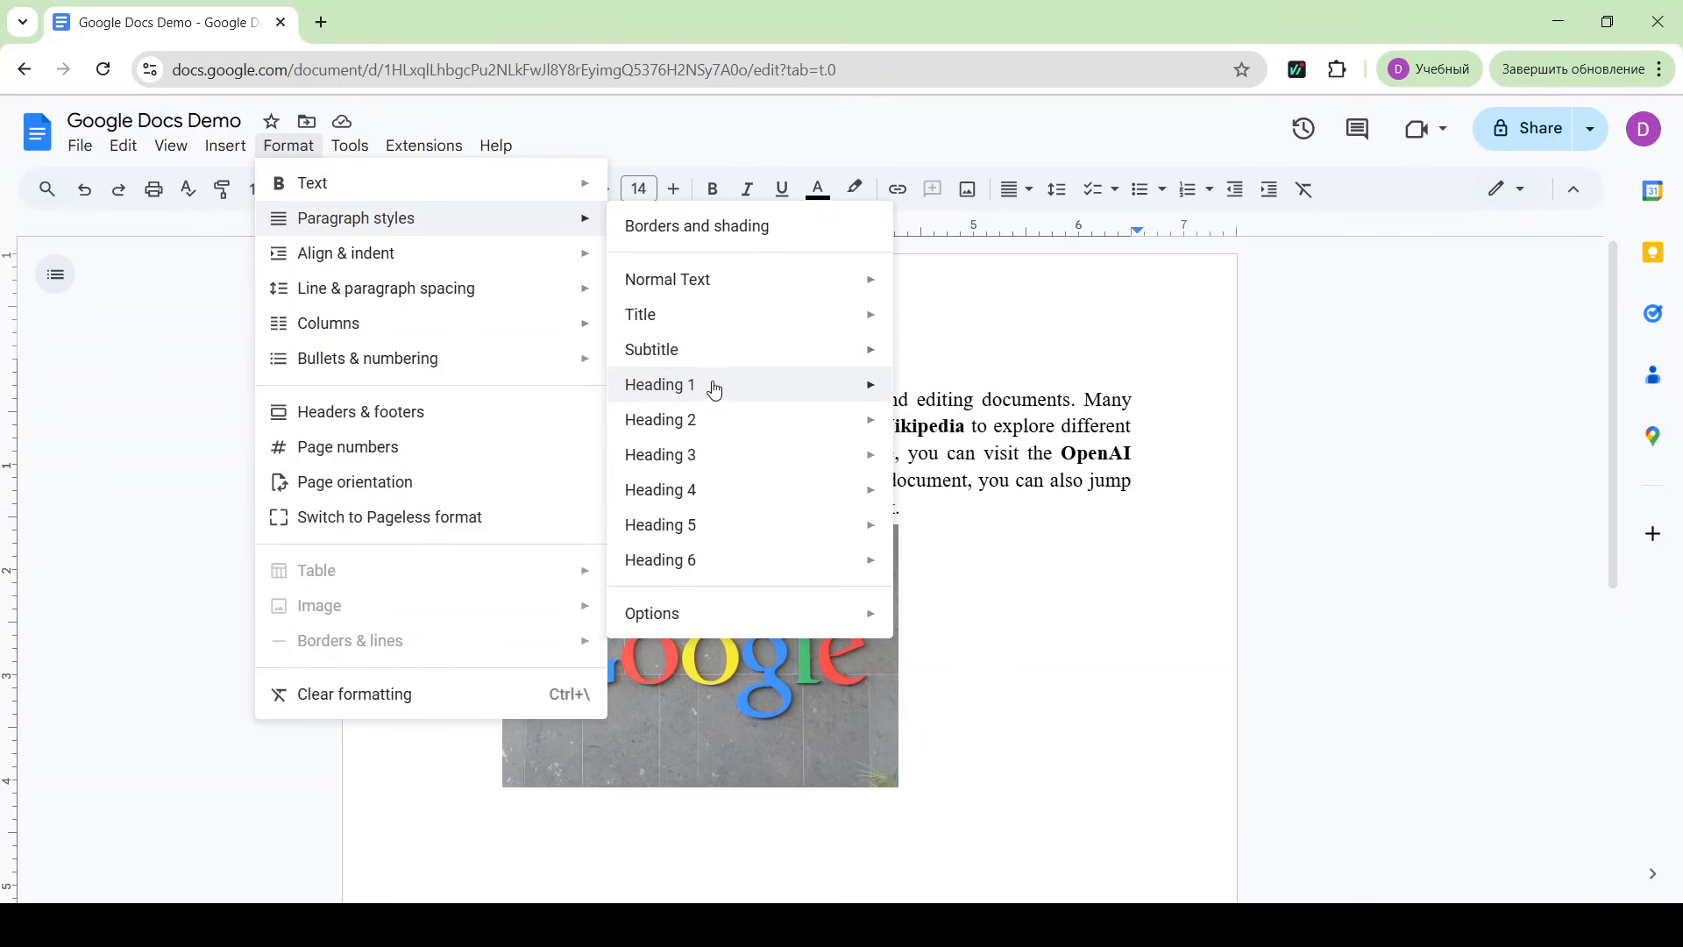
mouse_move(708, 384)
click(951, 392)
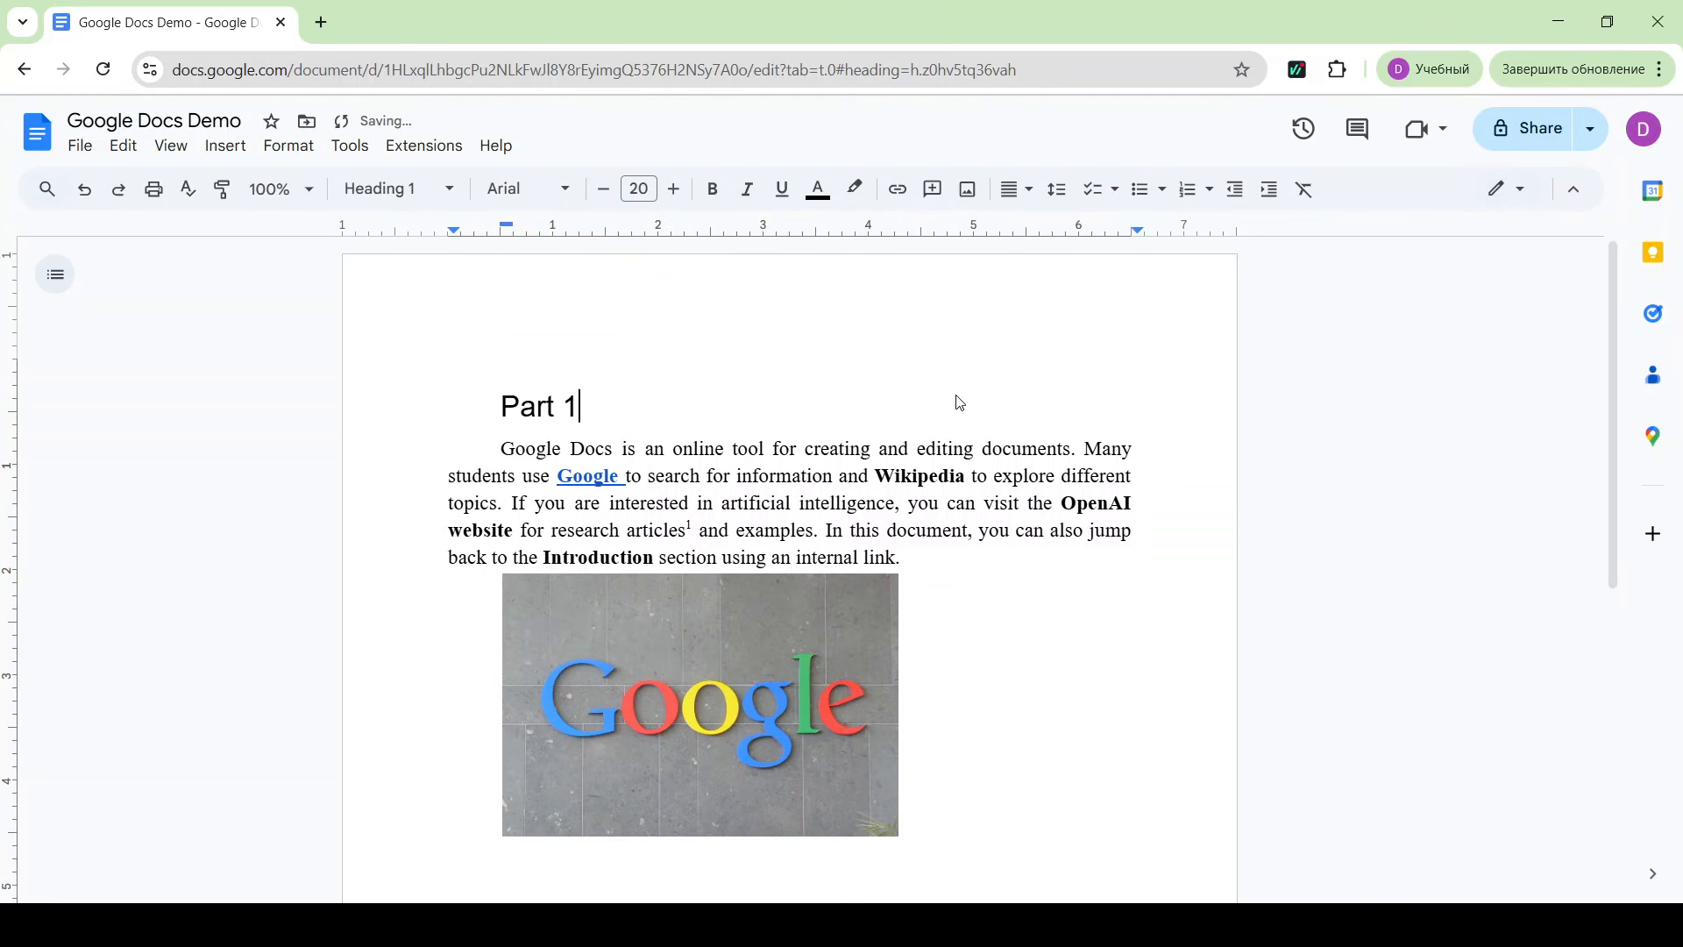
- Add the subheading "Part 1.1" in Heading 2 style directly under "Part 1"
key(Return)
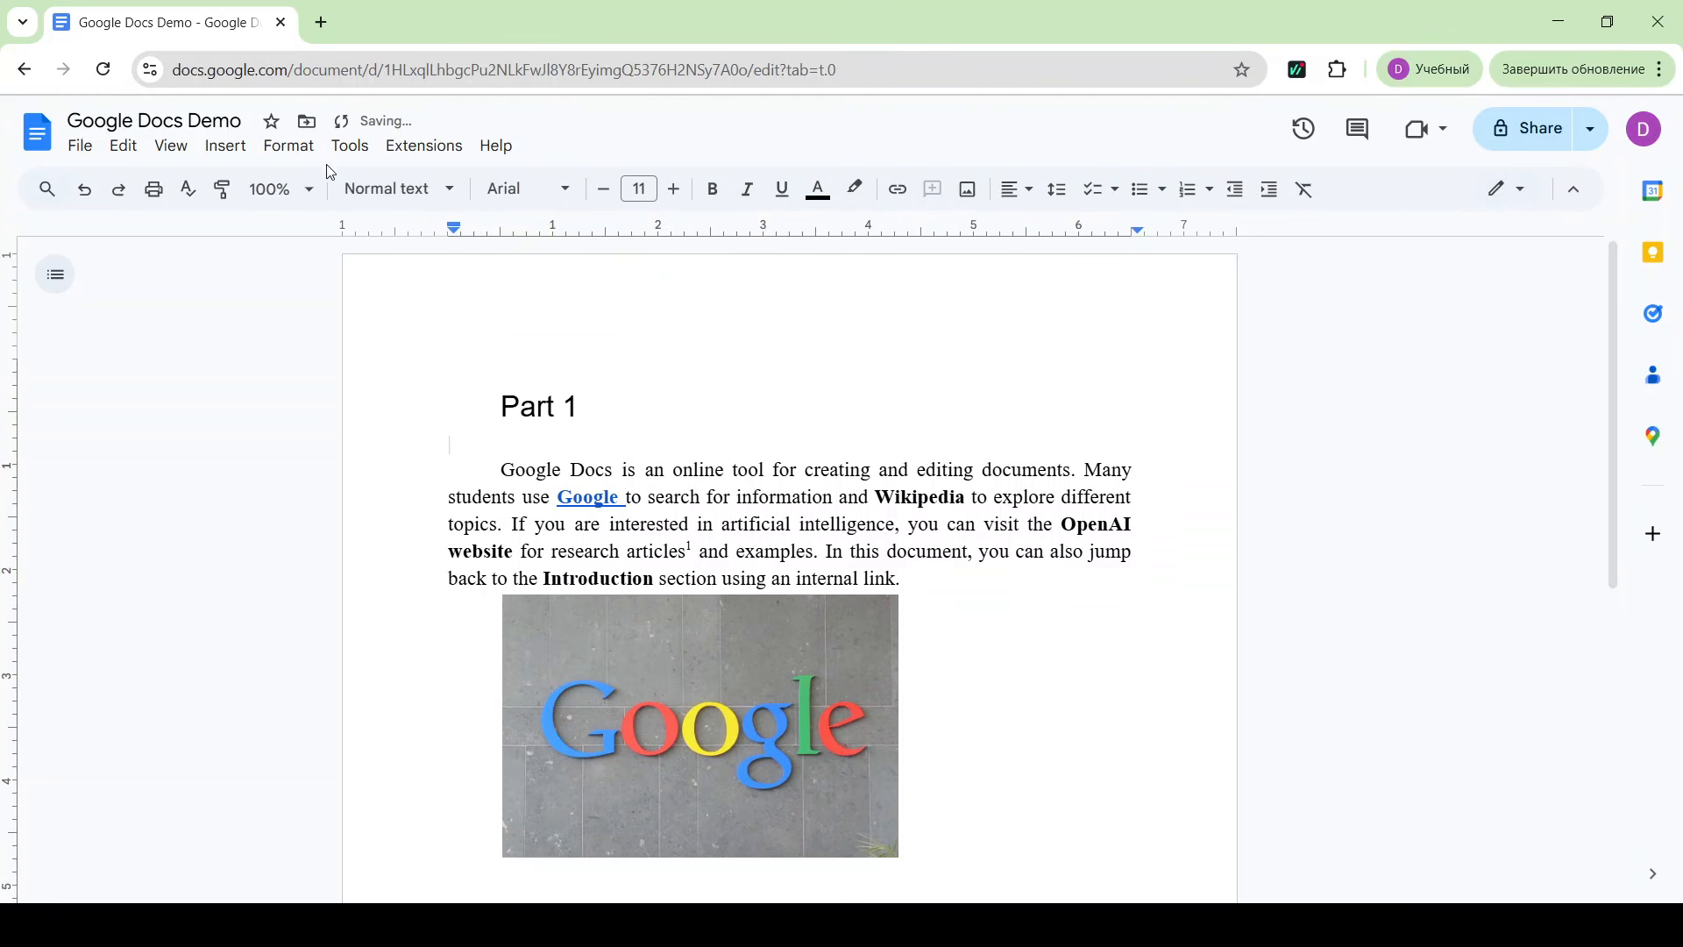
click(288, 146)
mouse_move(395, 226)
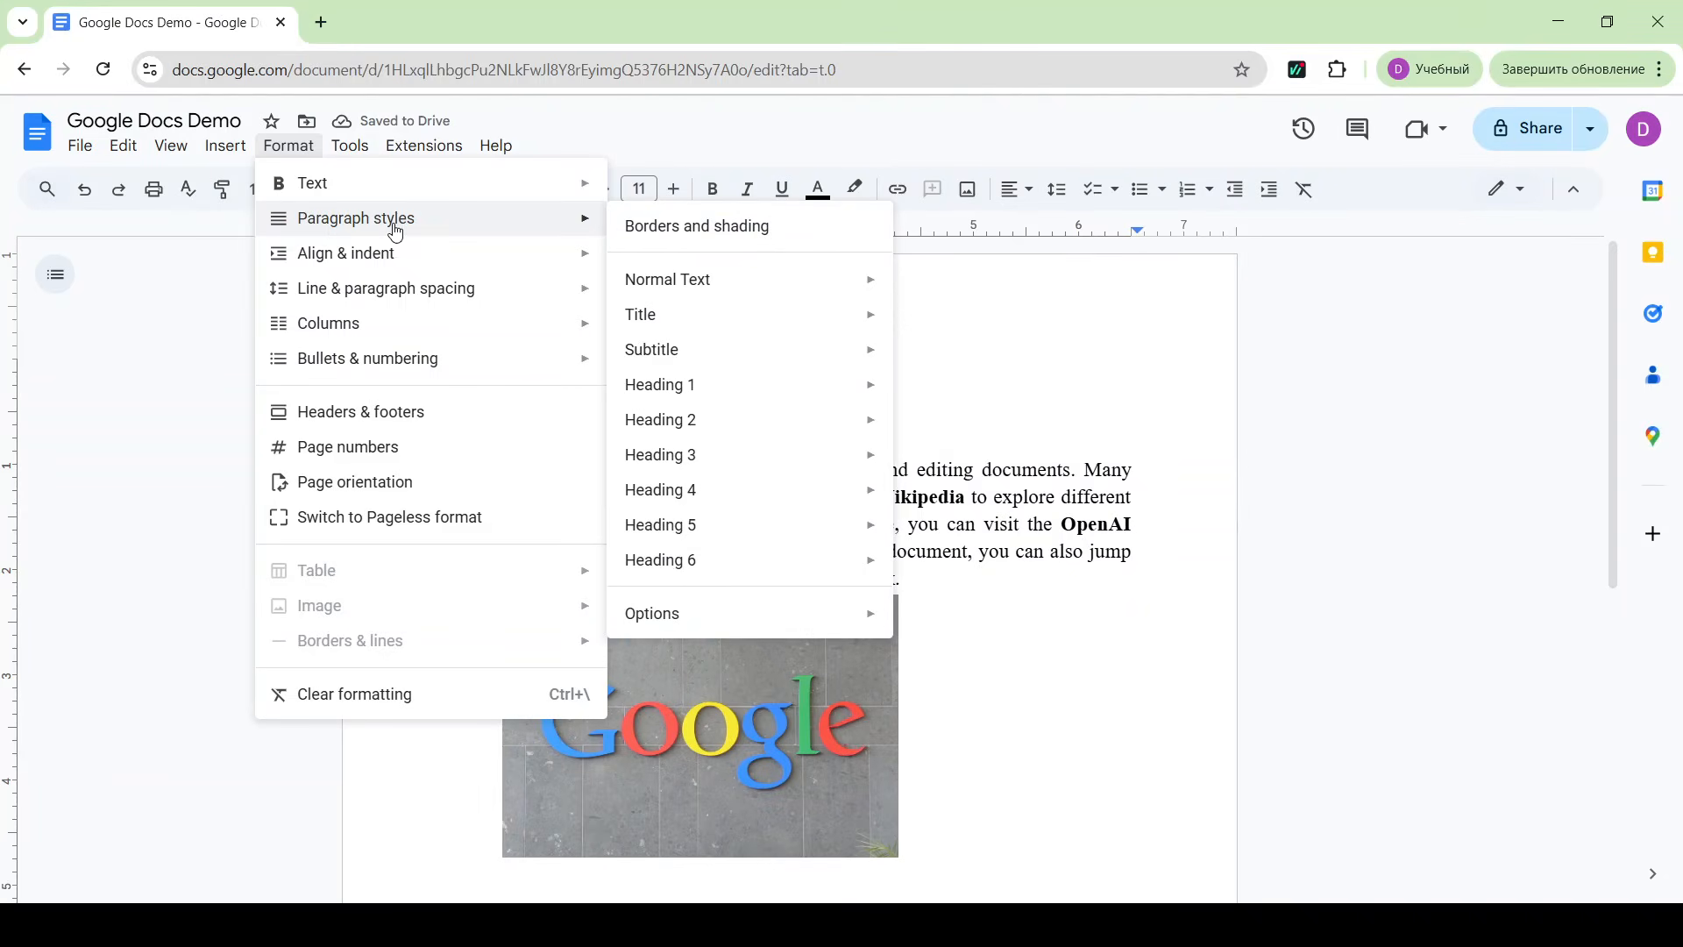
mouse_move(752, 421)
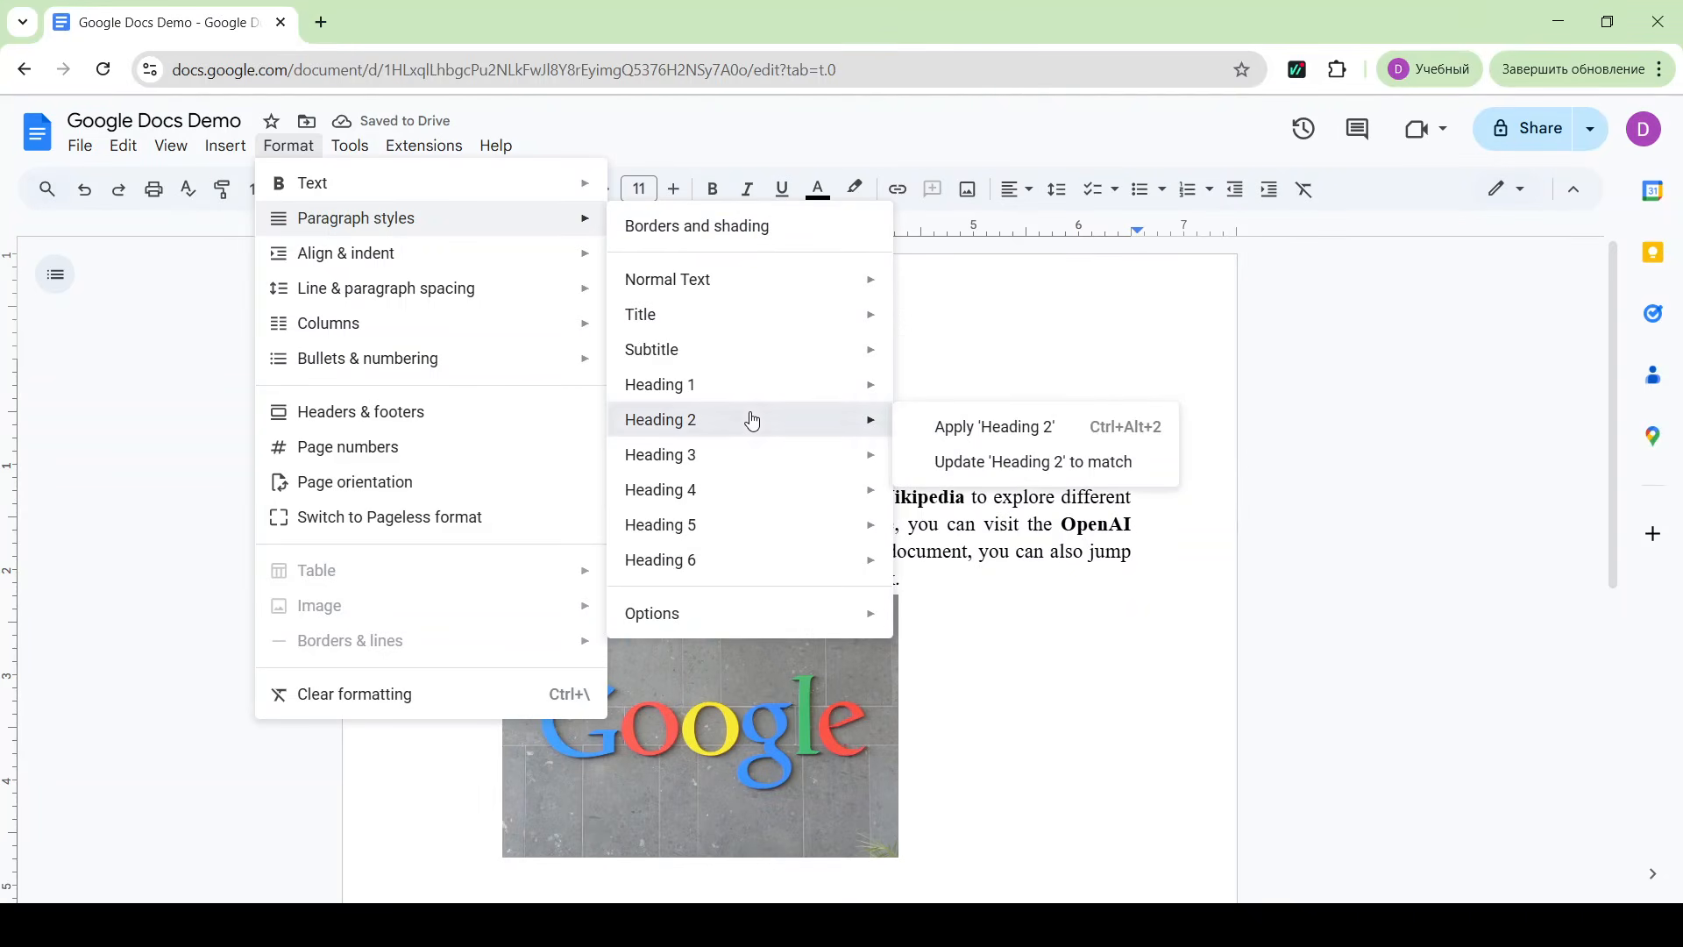
click(960, 428)
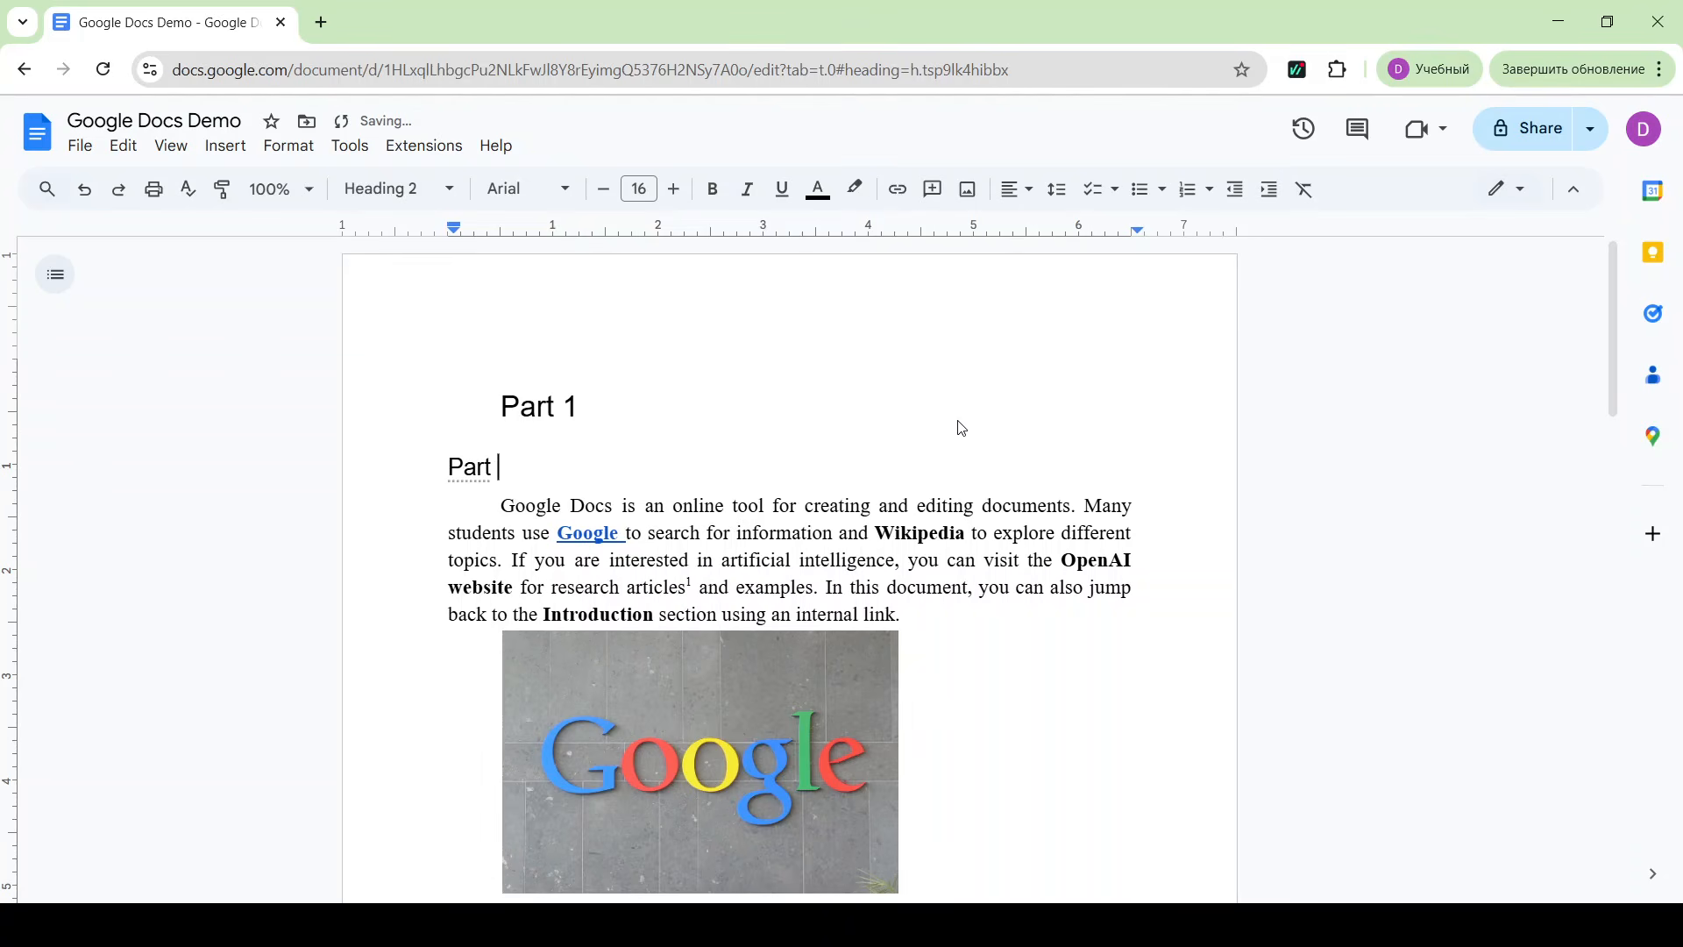
- Add the heading "Part 2" in Heading 1 style on the blank line below the Google photo
scroll(752, 536, down, 5)
click(563, 498)
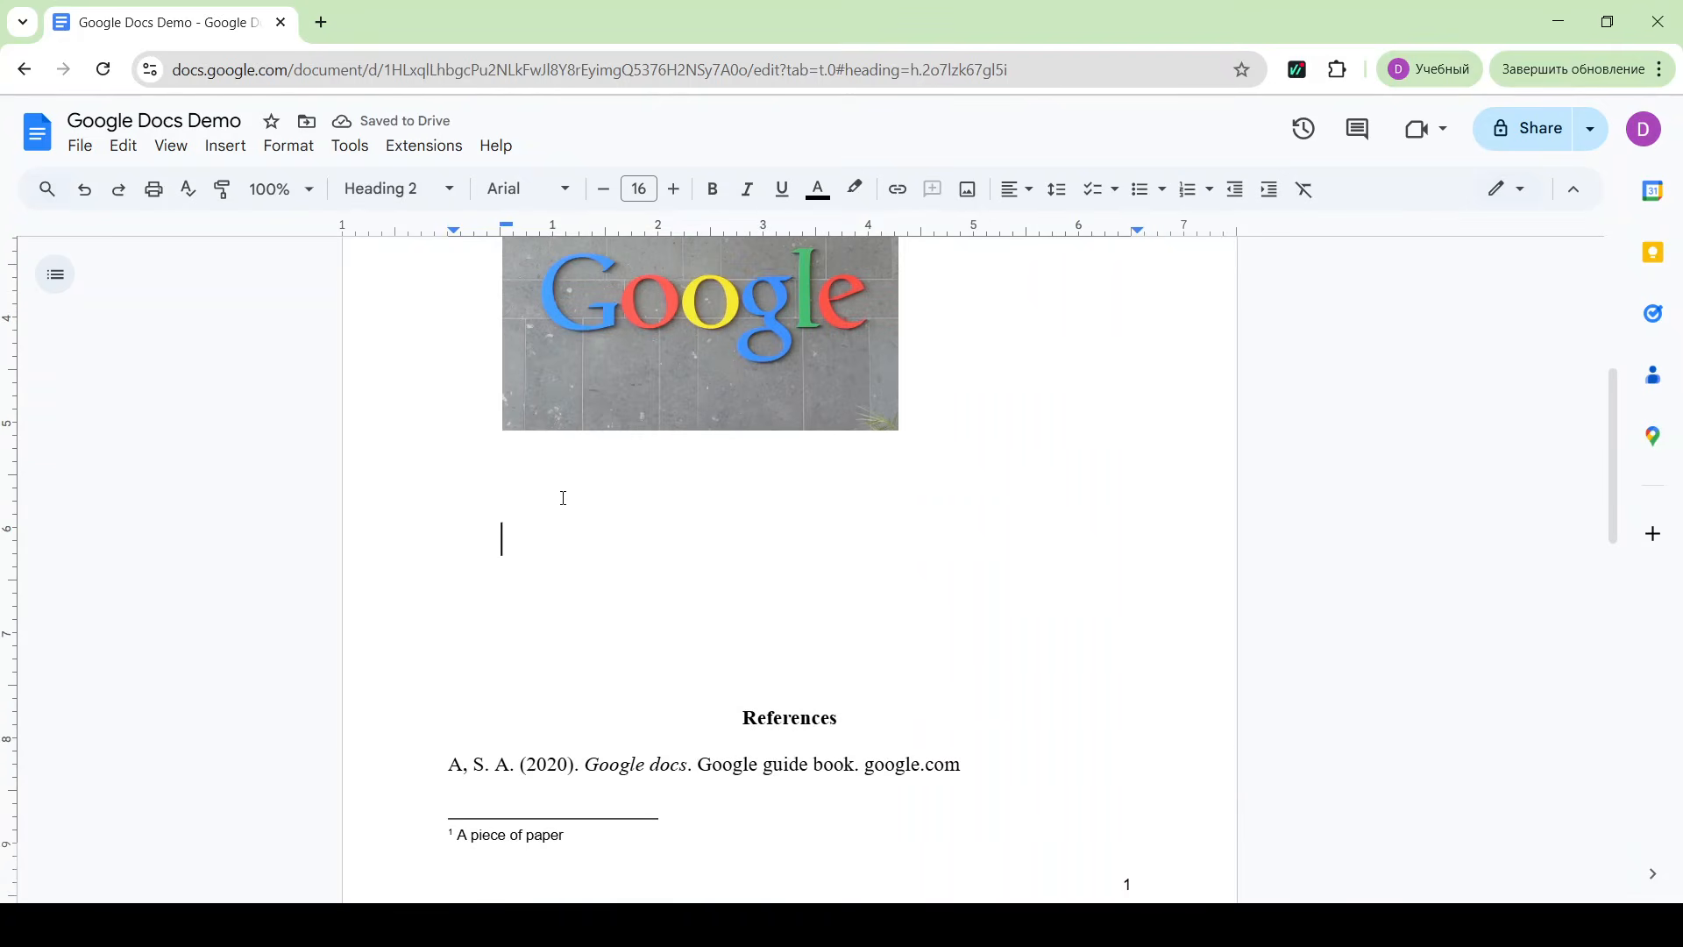
click(497, 456)
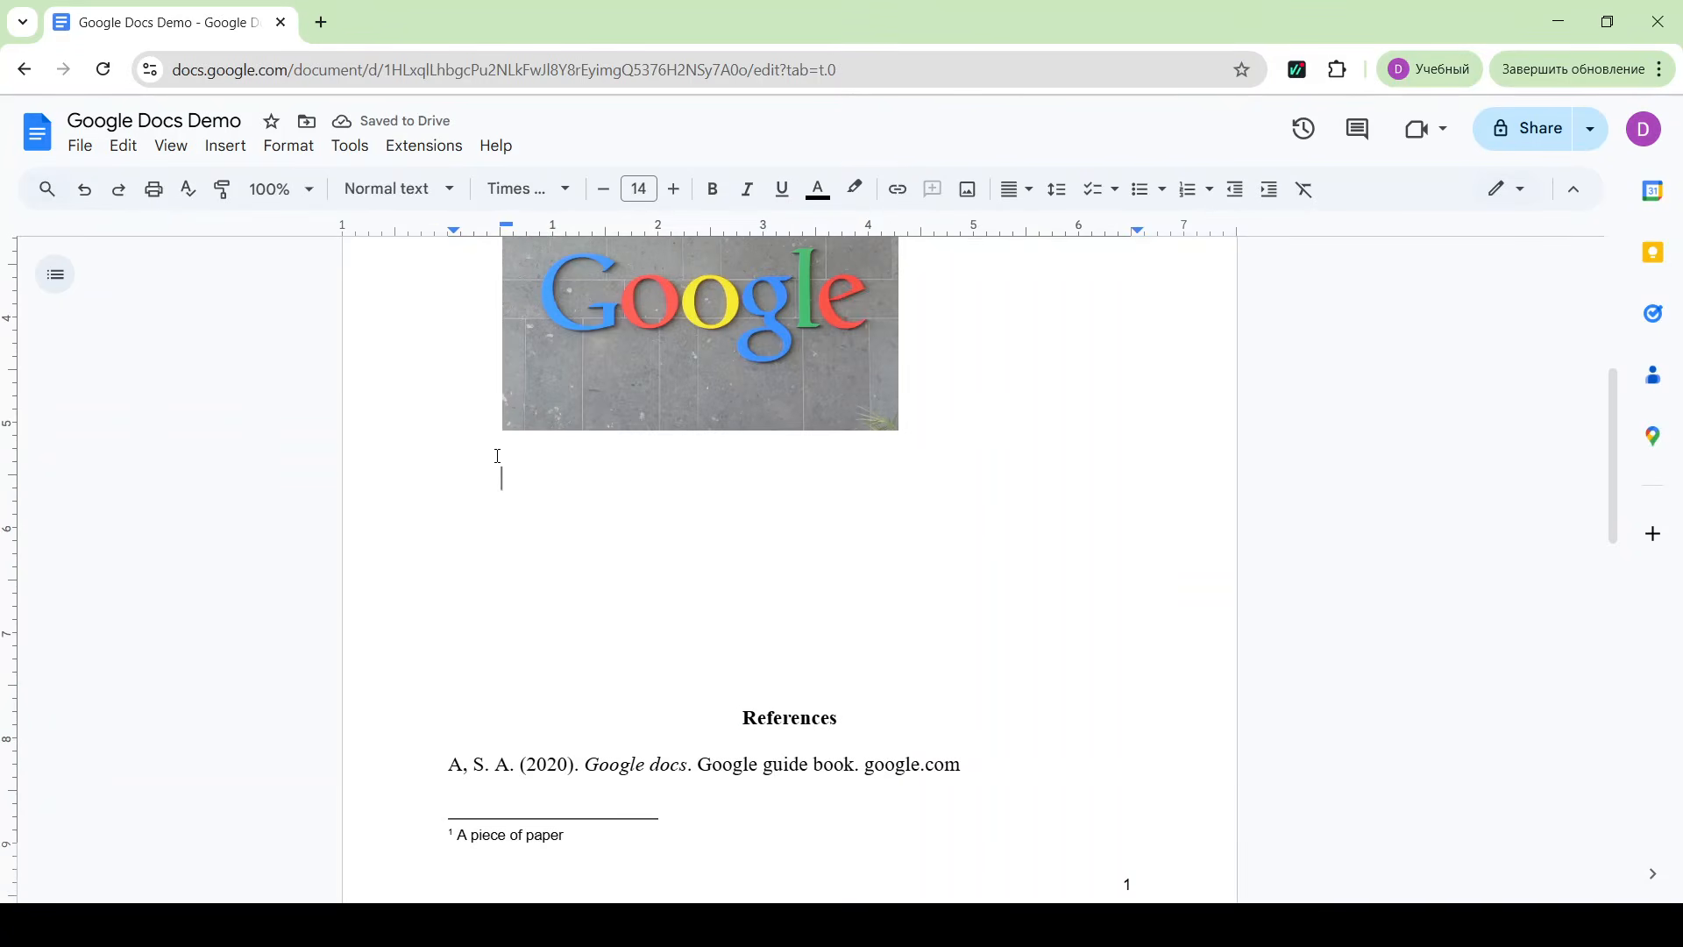
click(289, 147)
mouse_move(349, 231)
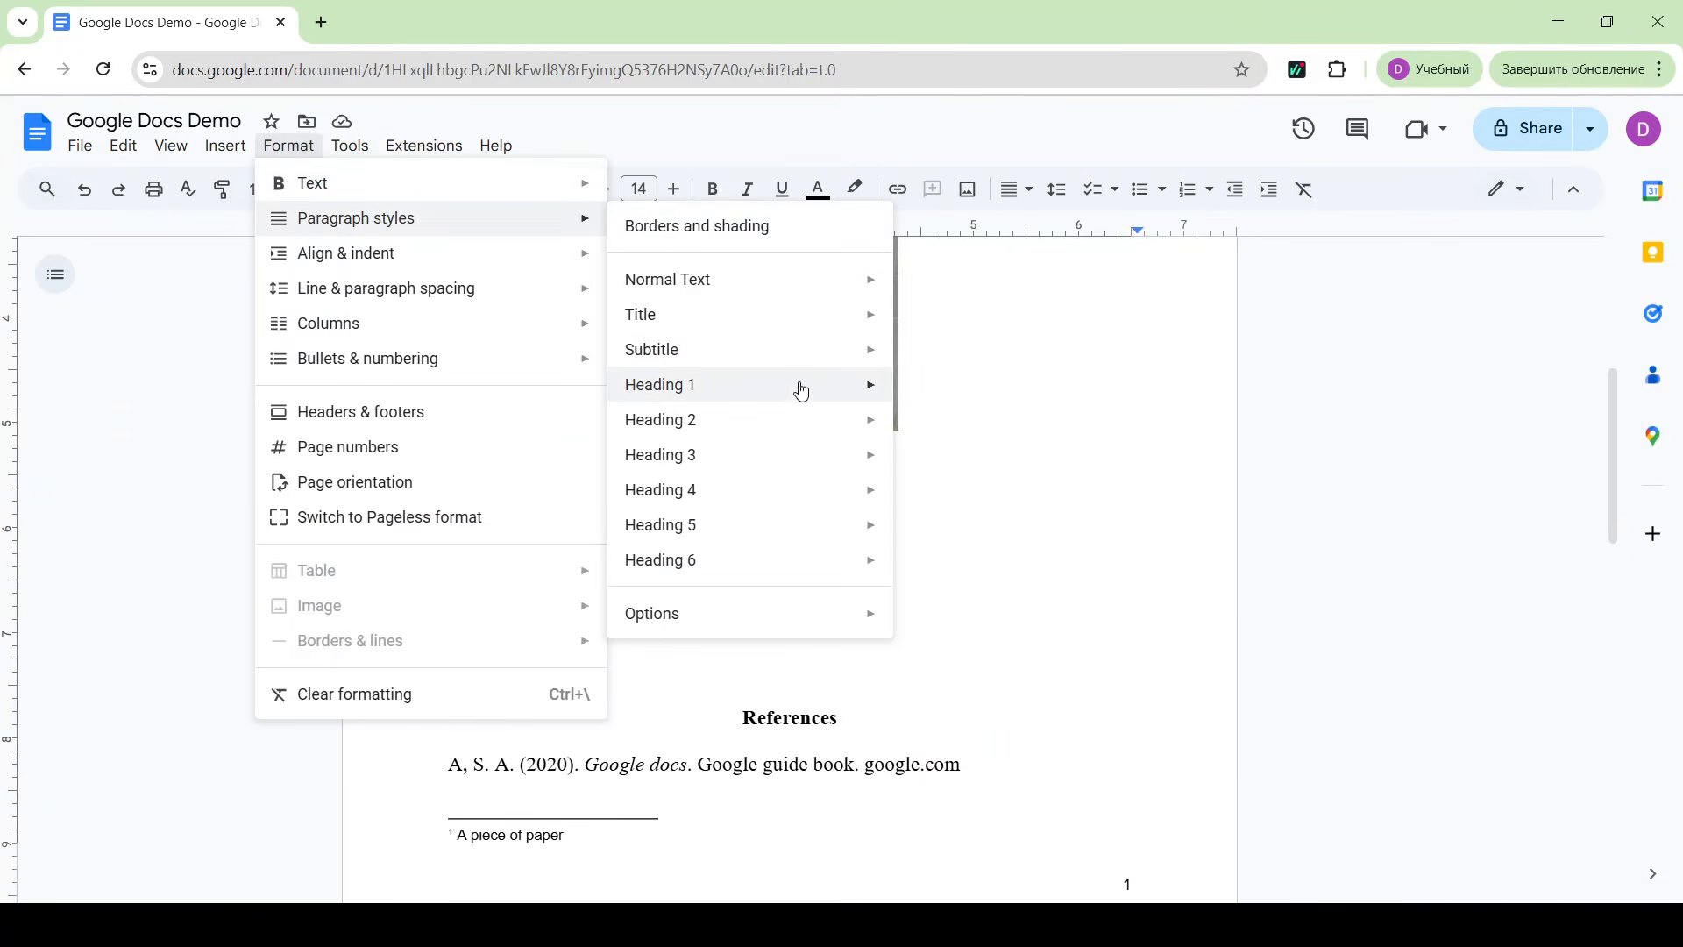
mouse_move(846, 386)
click(1007, 410)
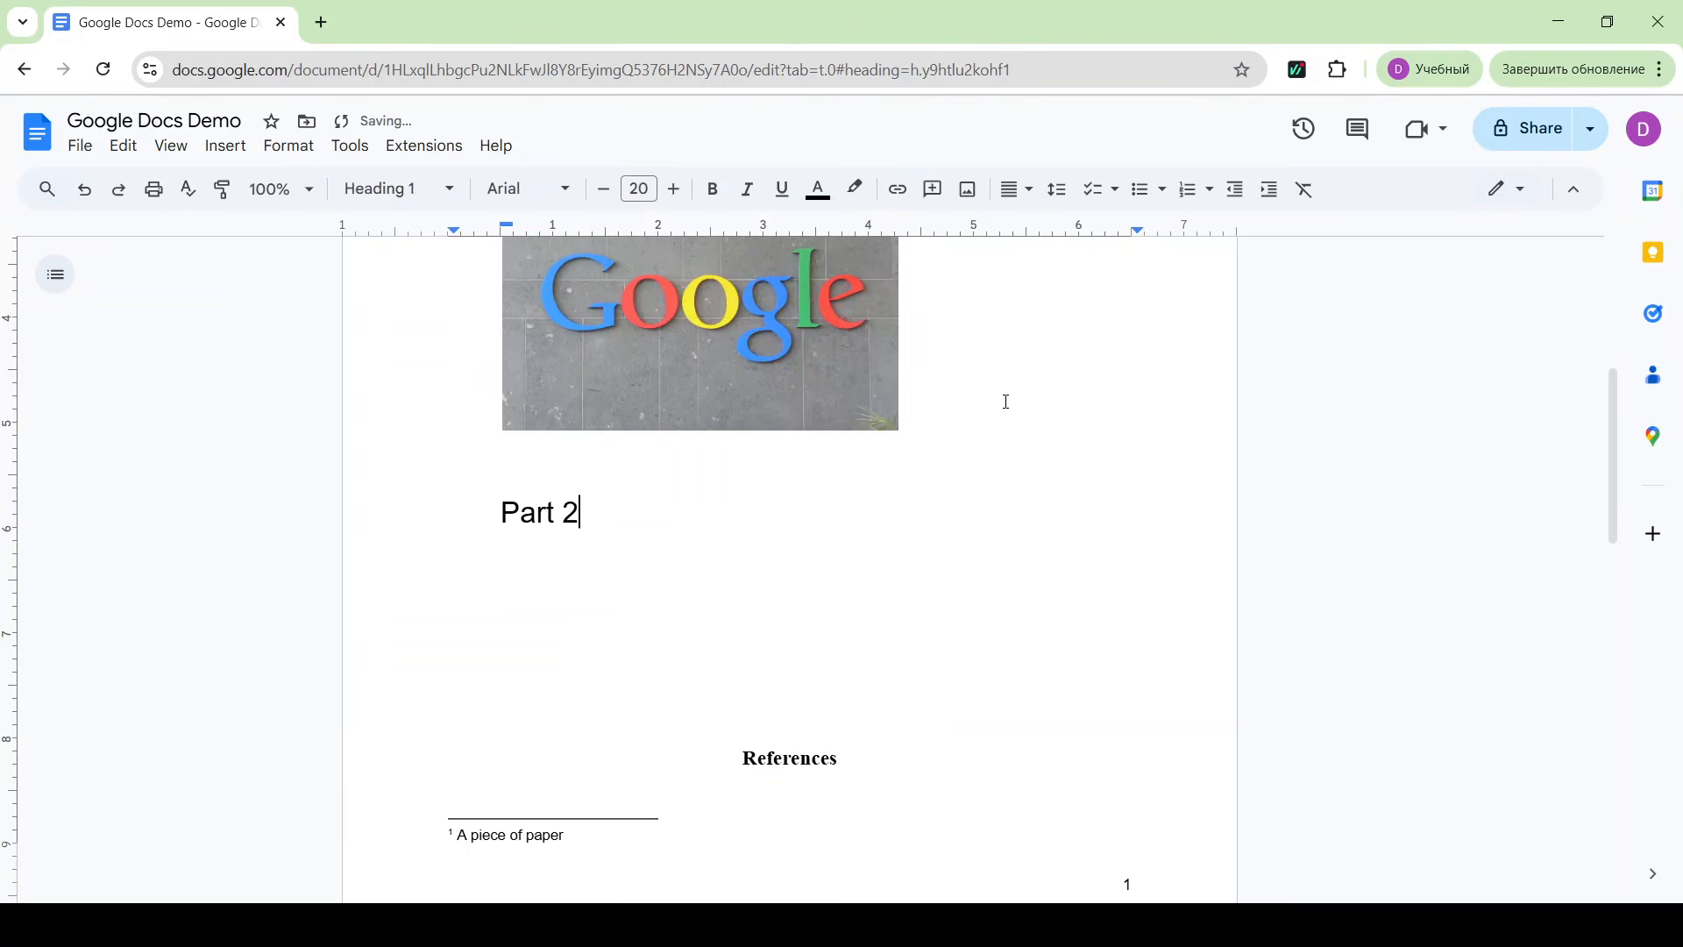
- Add the subheading "Part 2.1" in Heading 2 style under "Part 2" and show the document outline
key(Return)
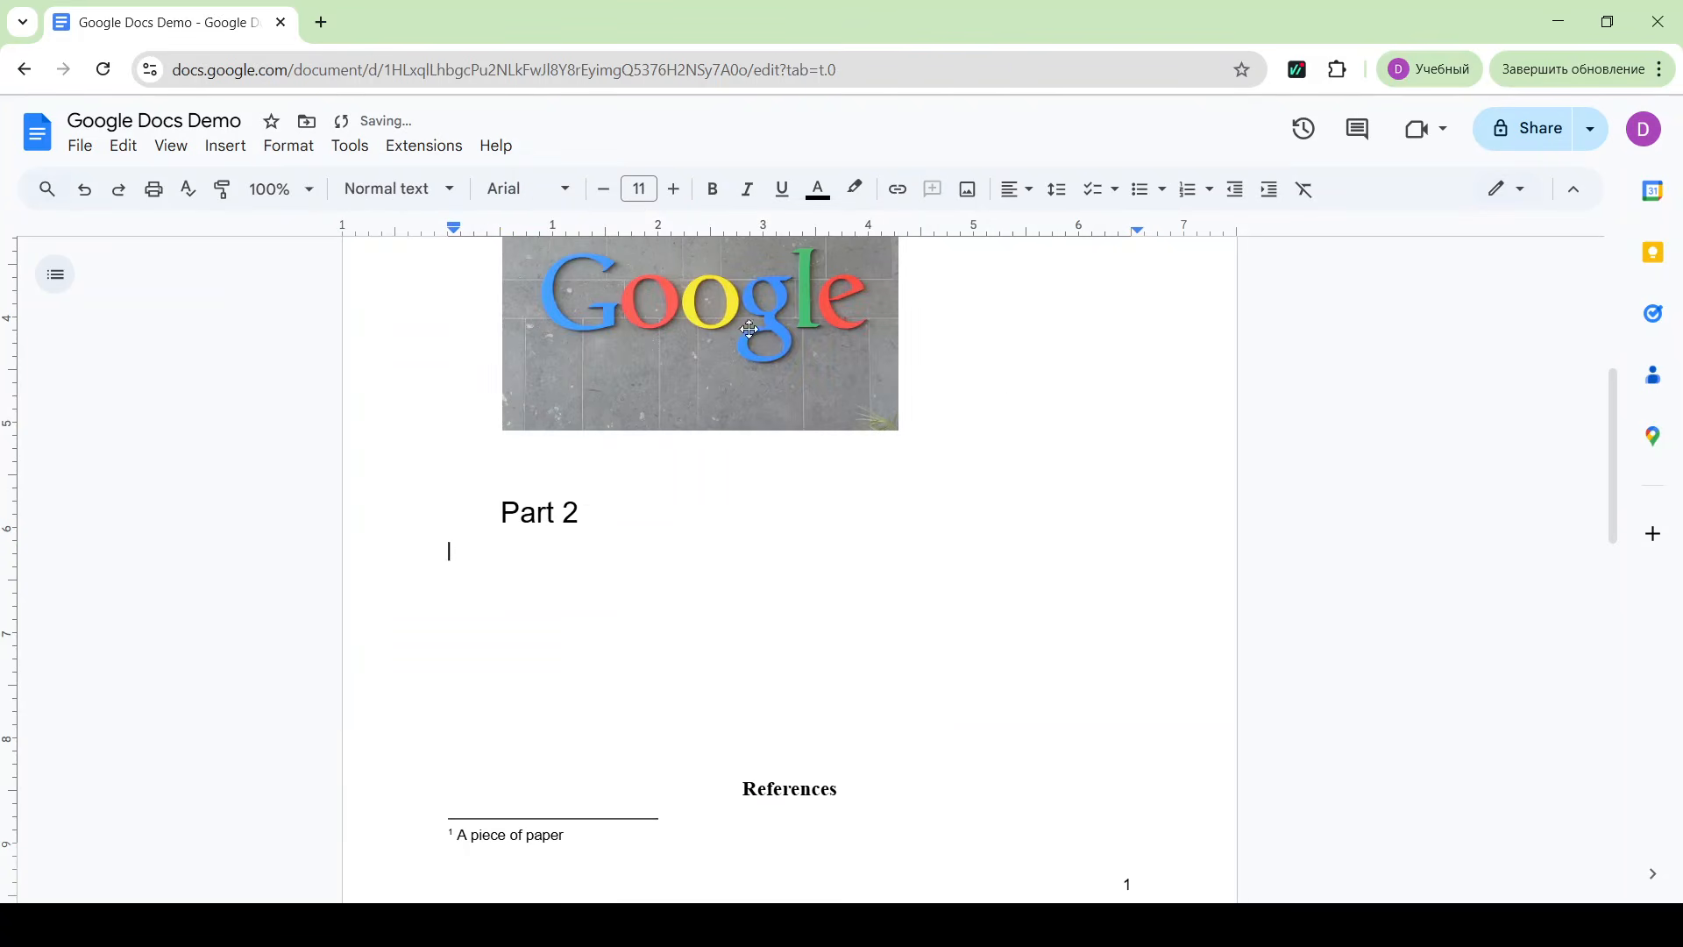
click(288, 146)
mouse_move(338, 220)
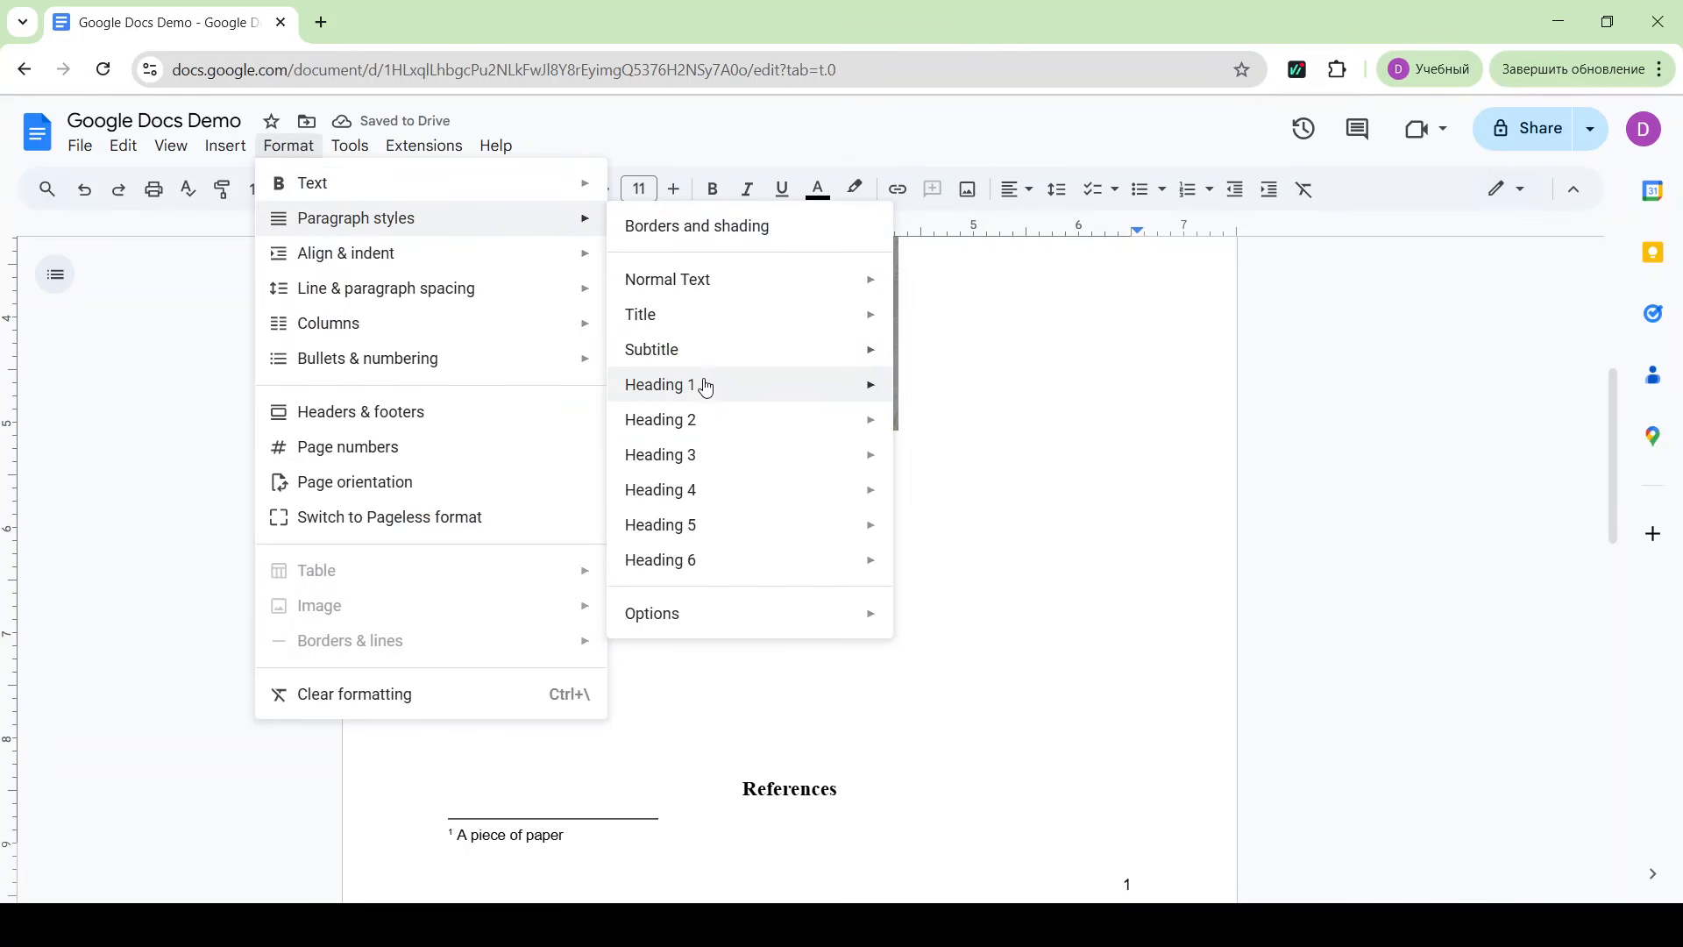
mouse_move(711, 427)
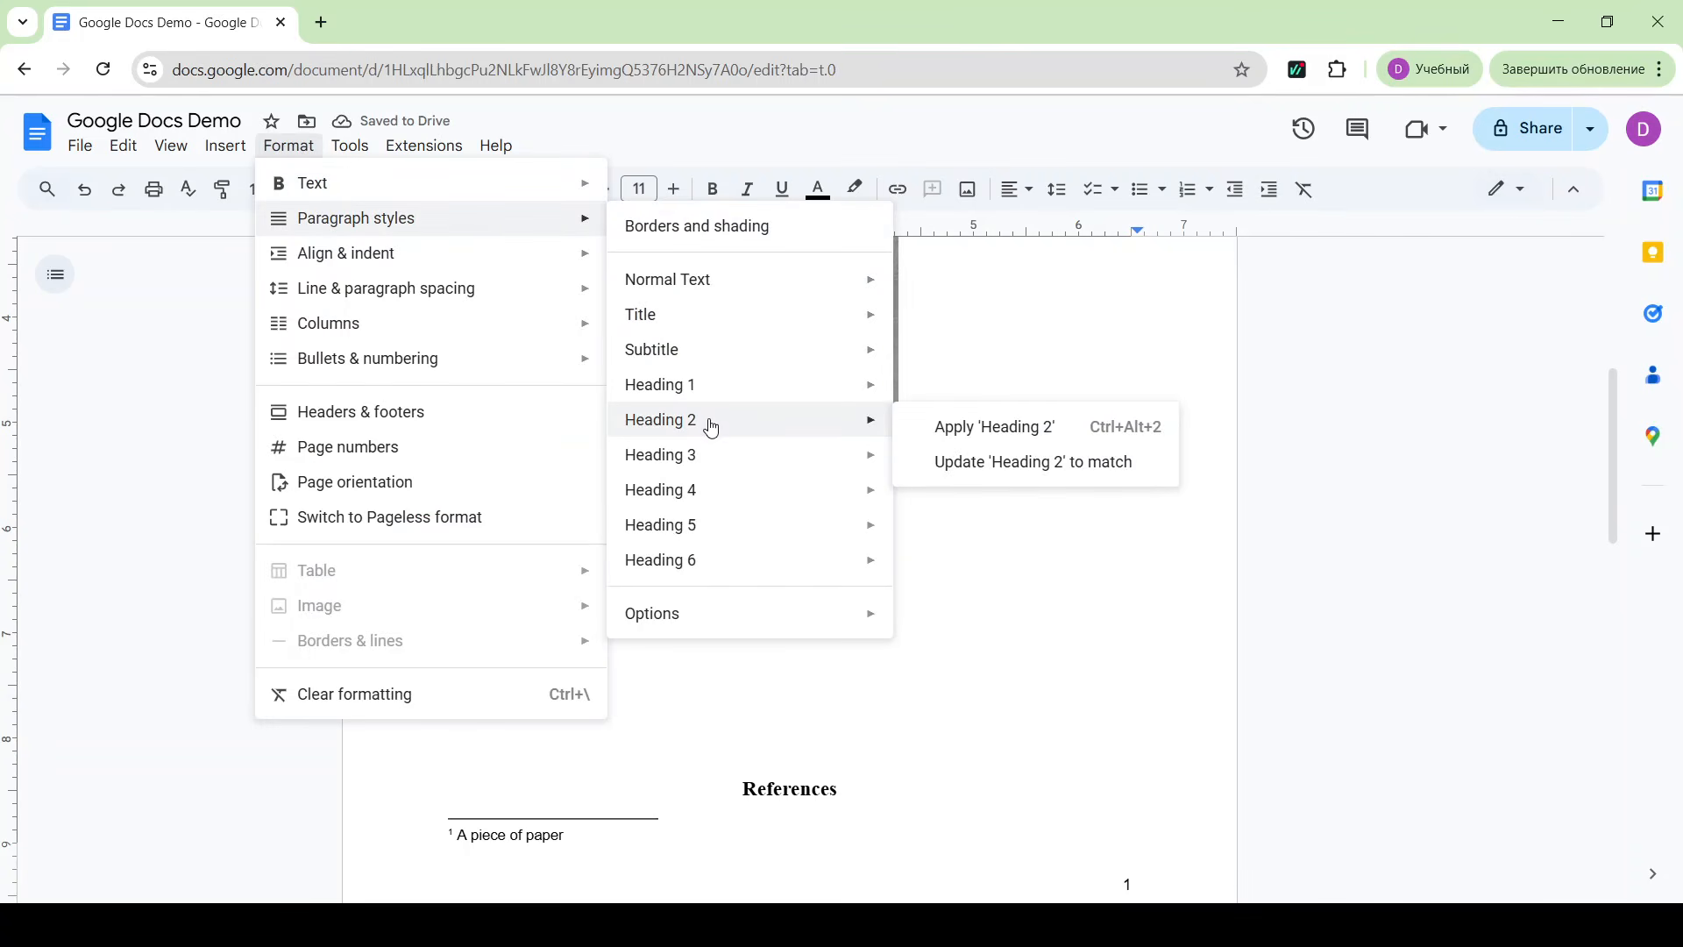
click(994, 430)
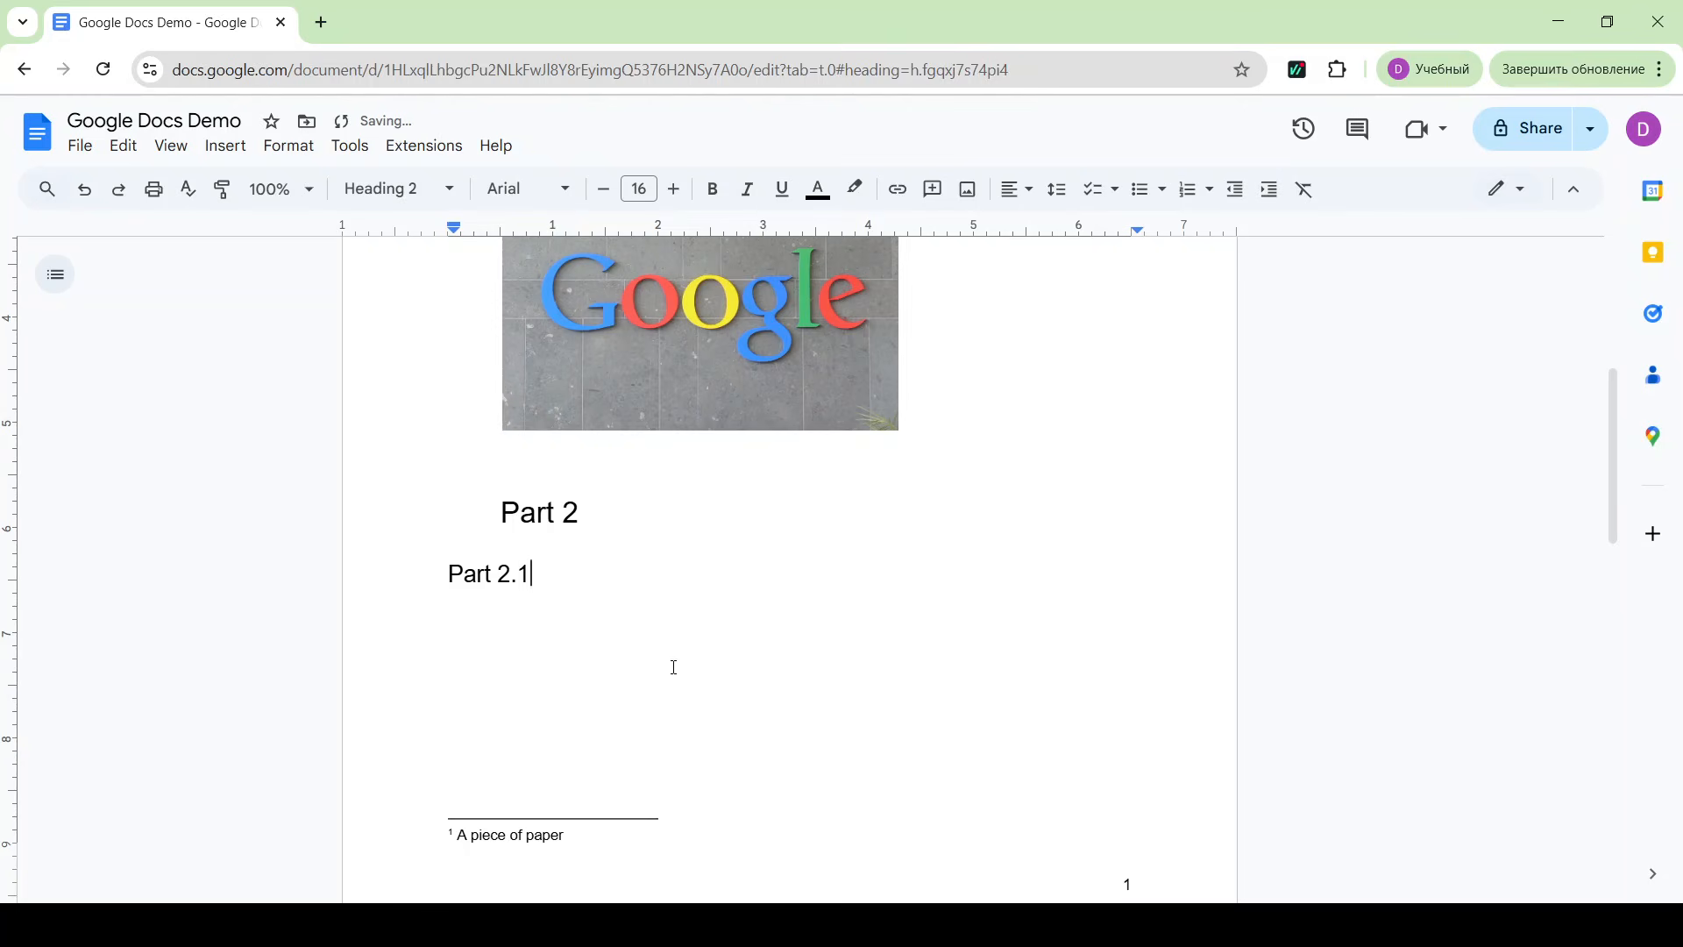
click(764, 690)
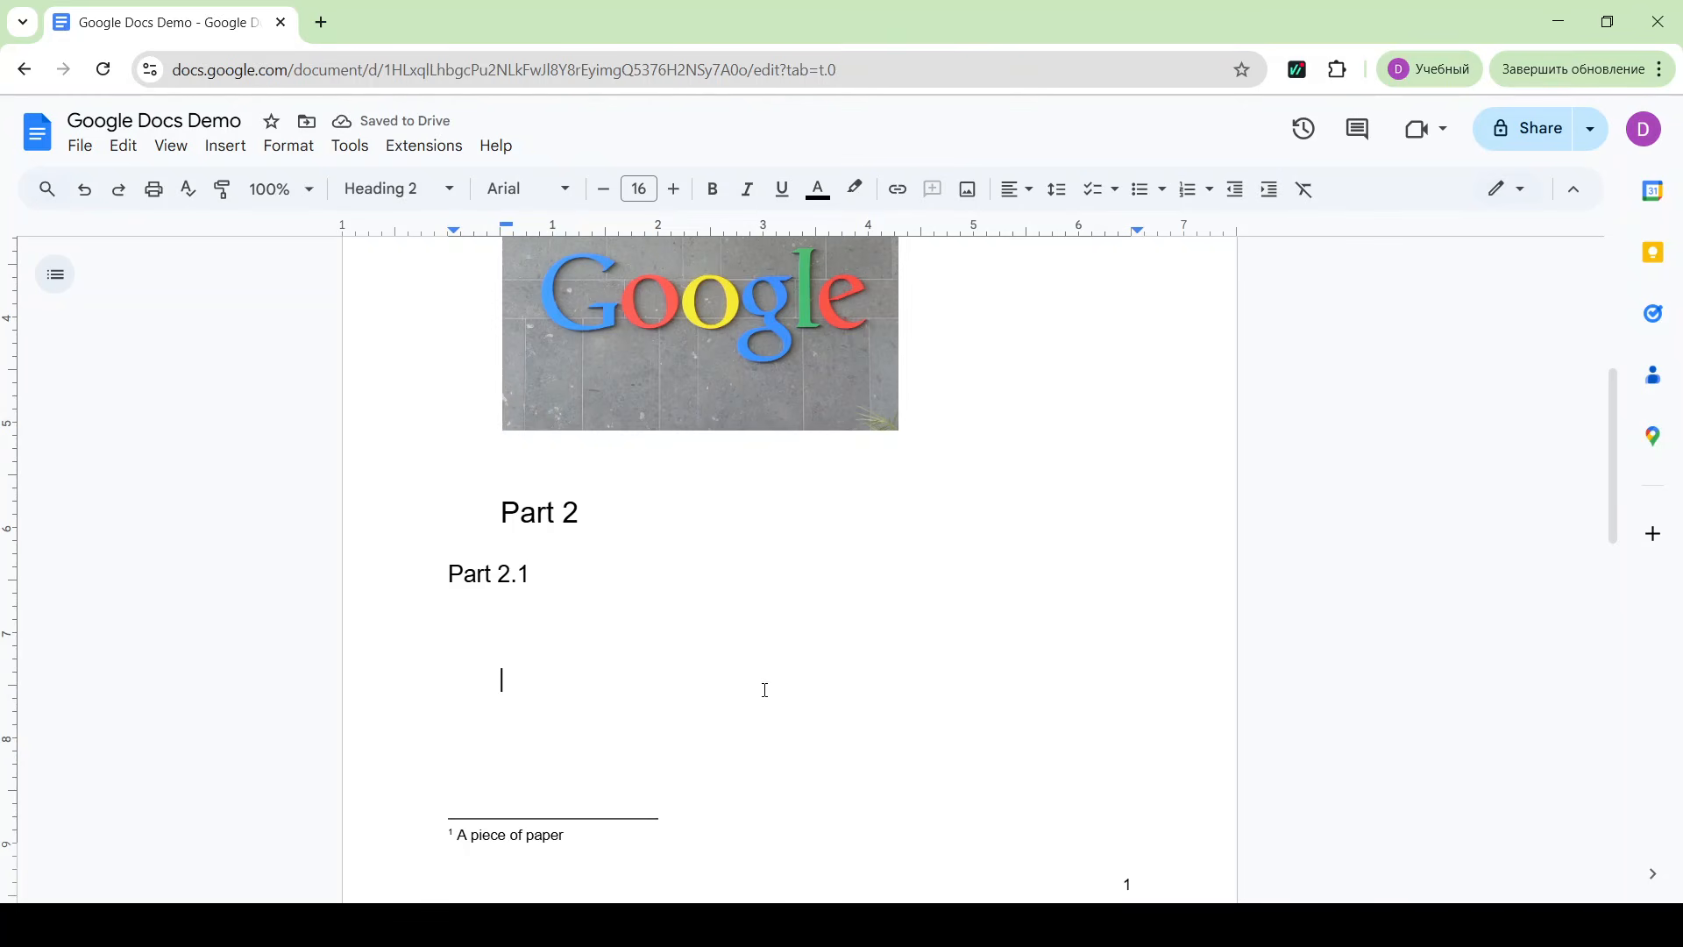
click(56, 277)
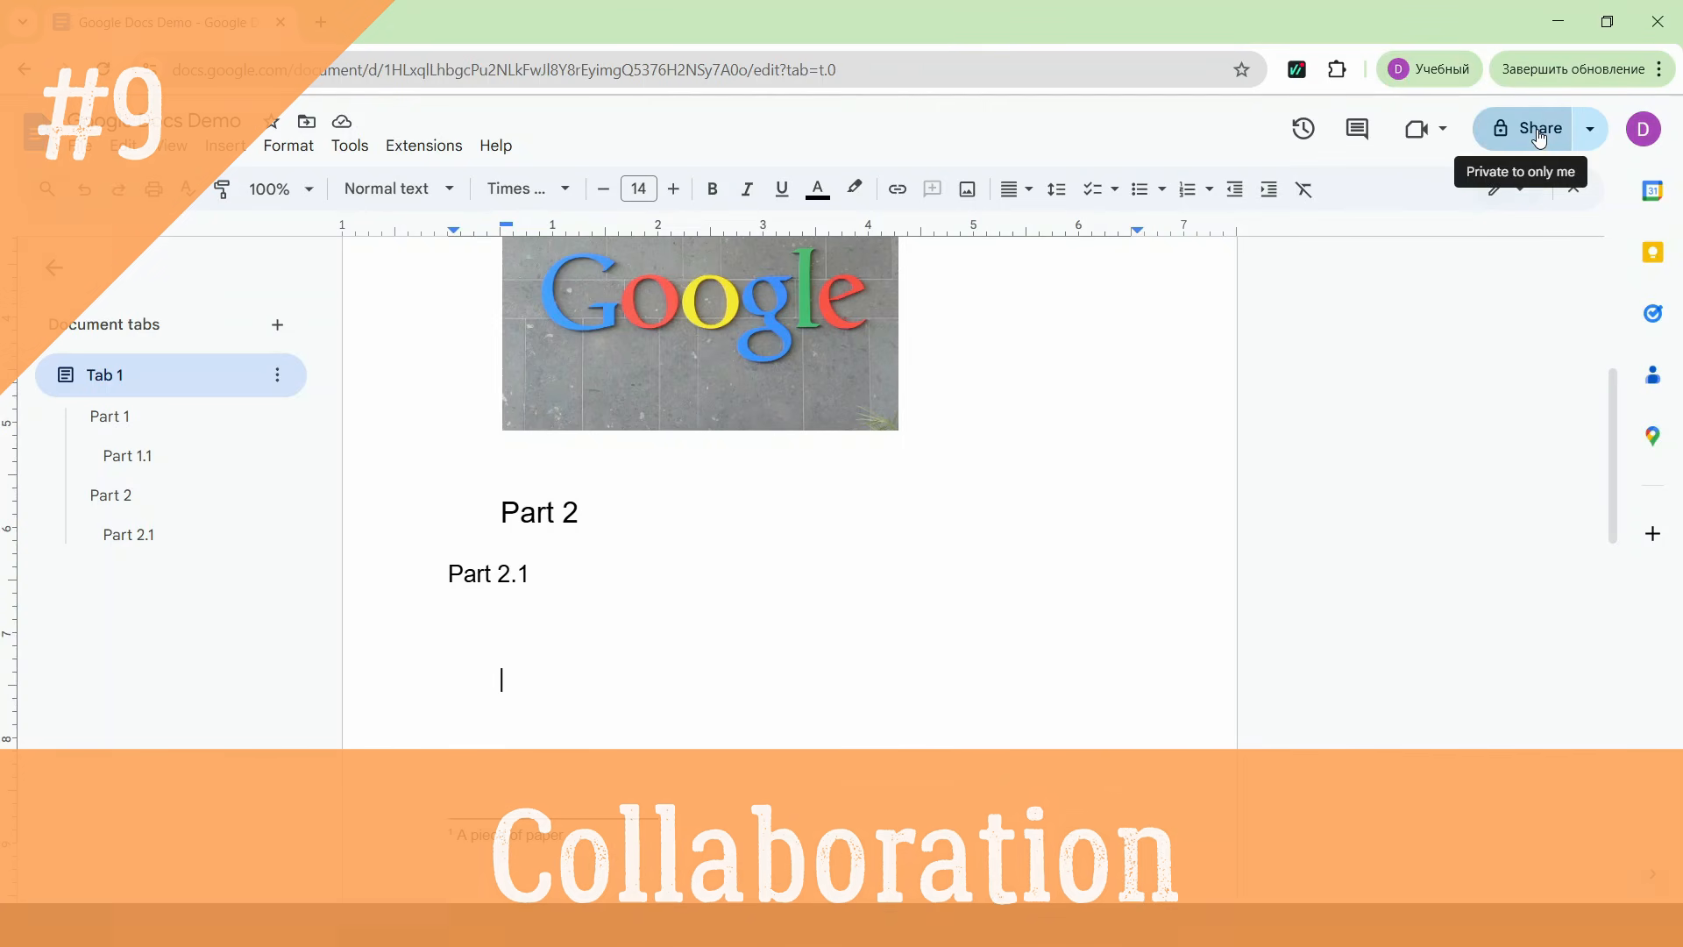
- Set the document's general access to SDU University, view the available roles, and copy the sharing link
click(1537, 129)
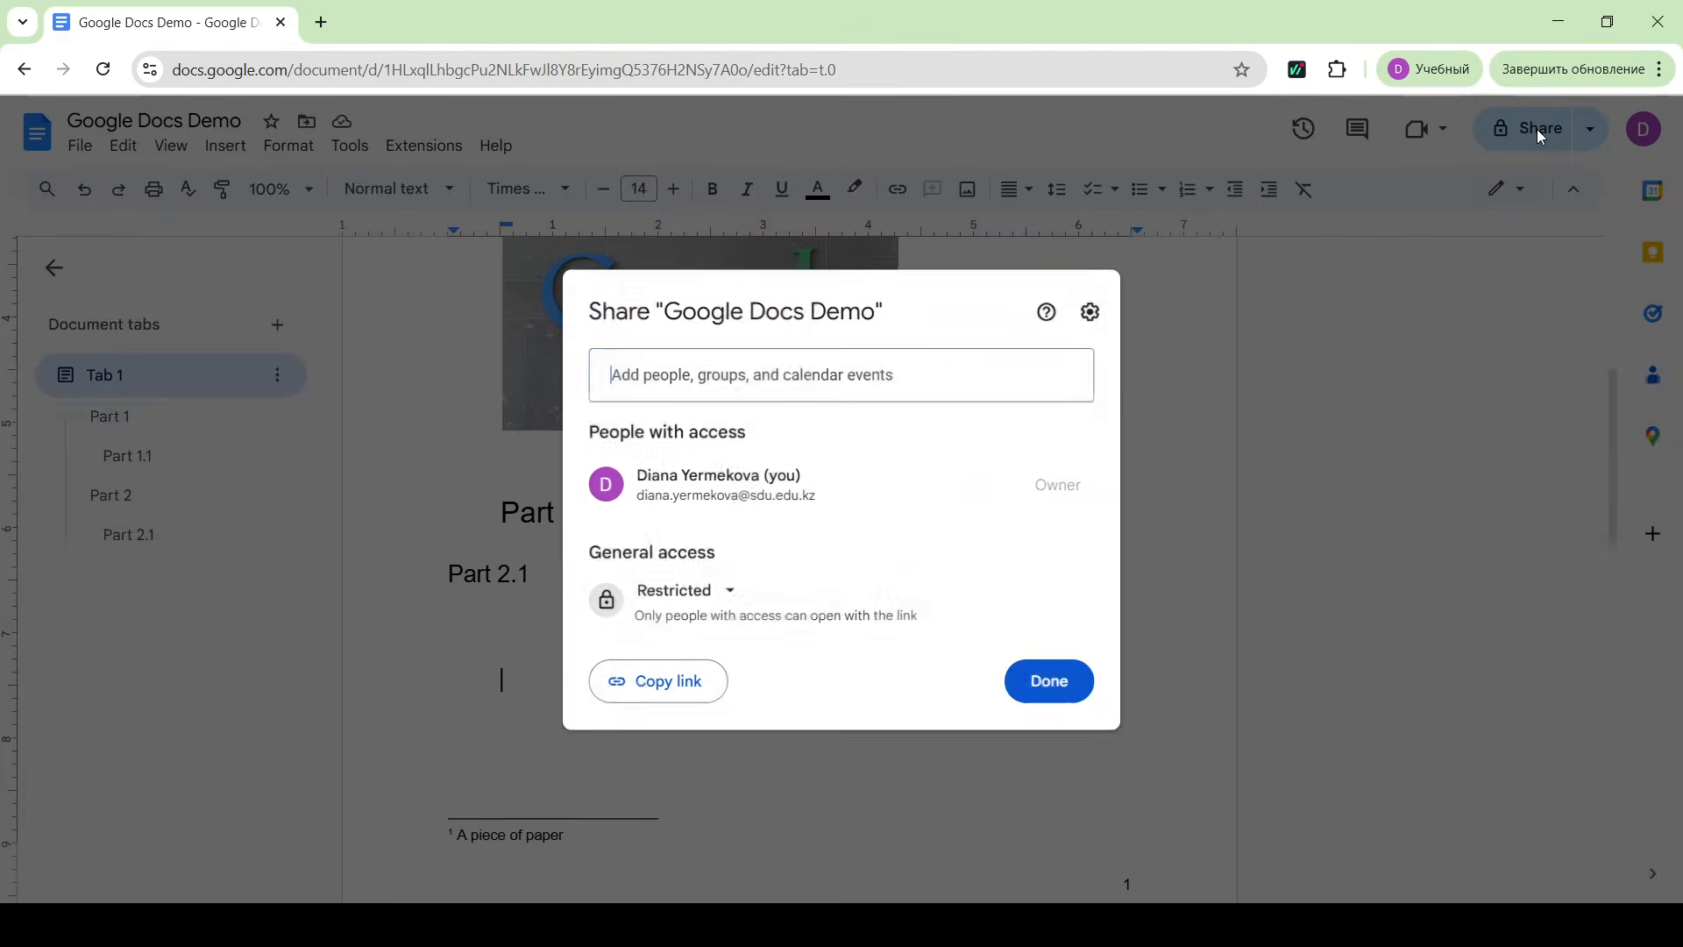
click(715, 595)
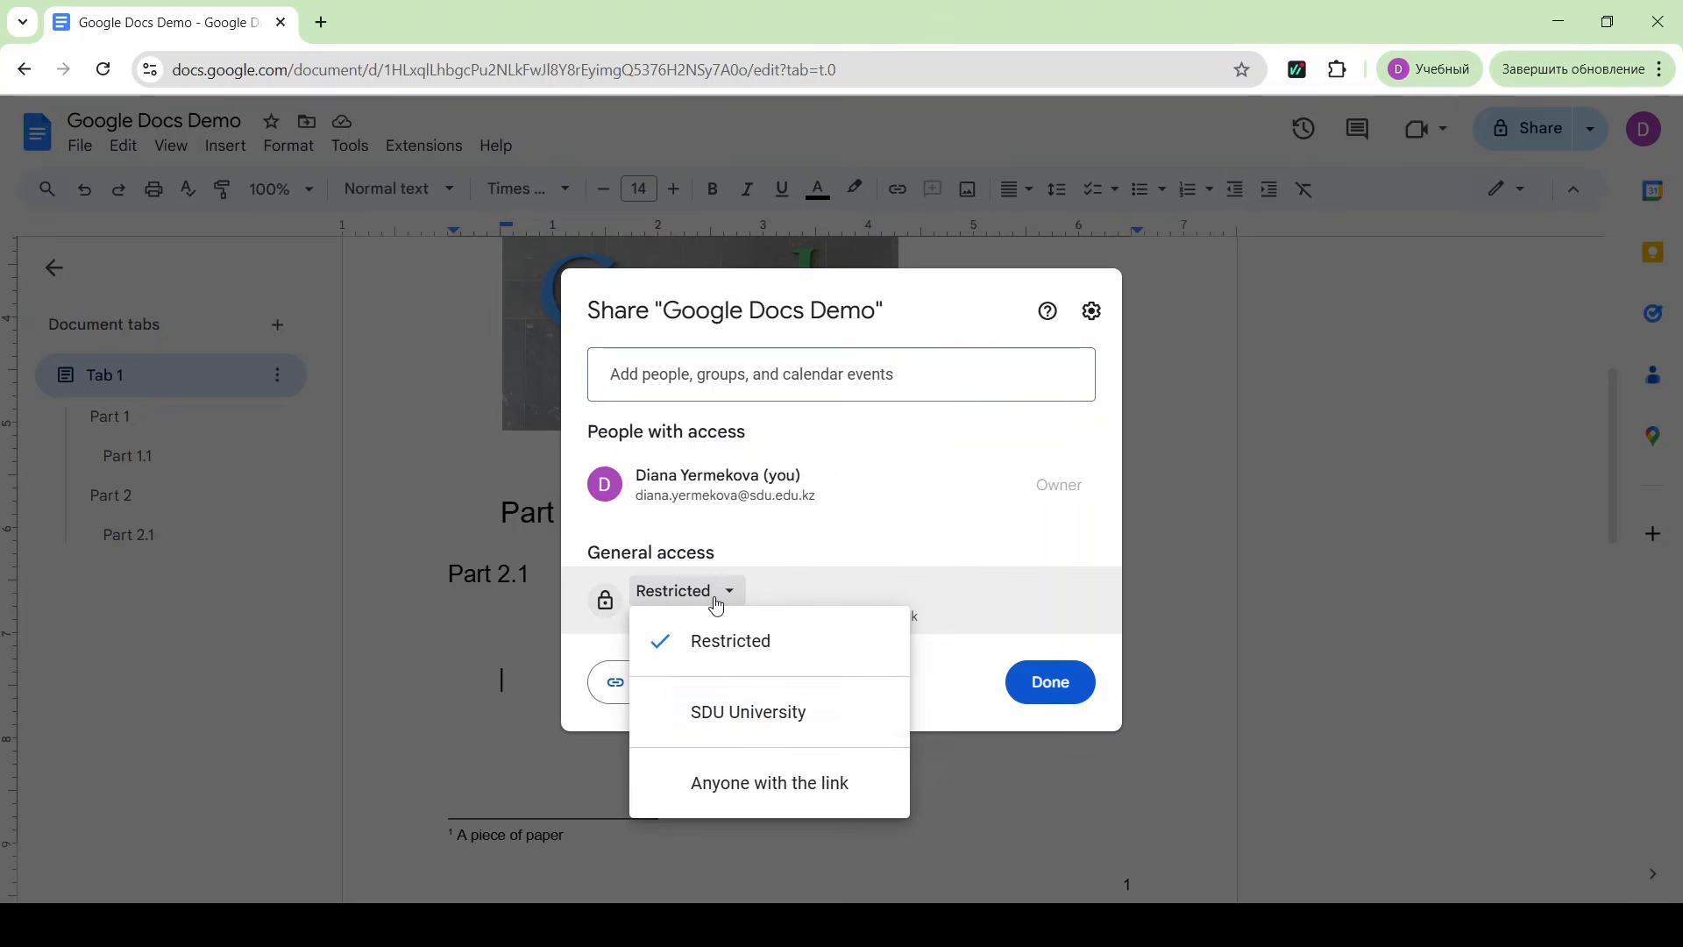
click(740, 733)
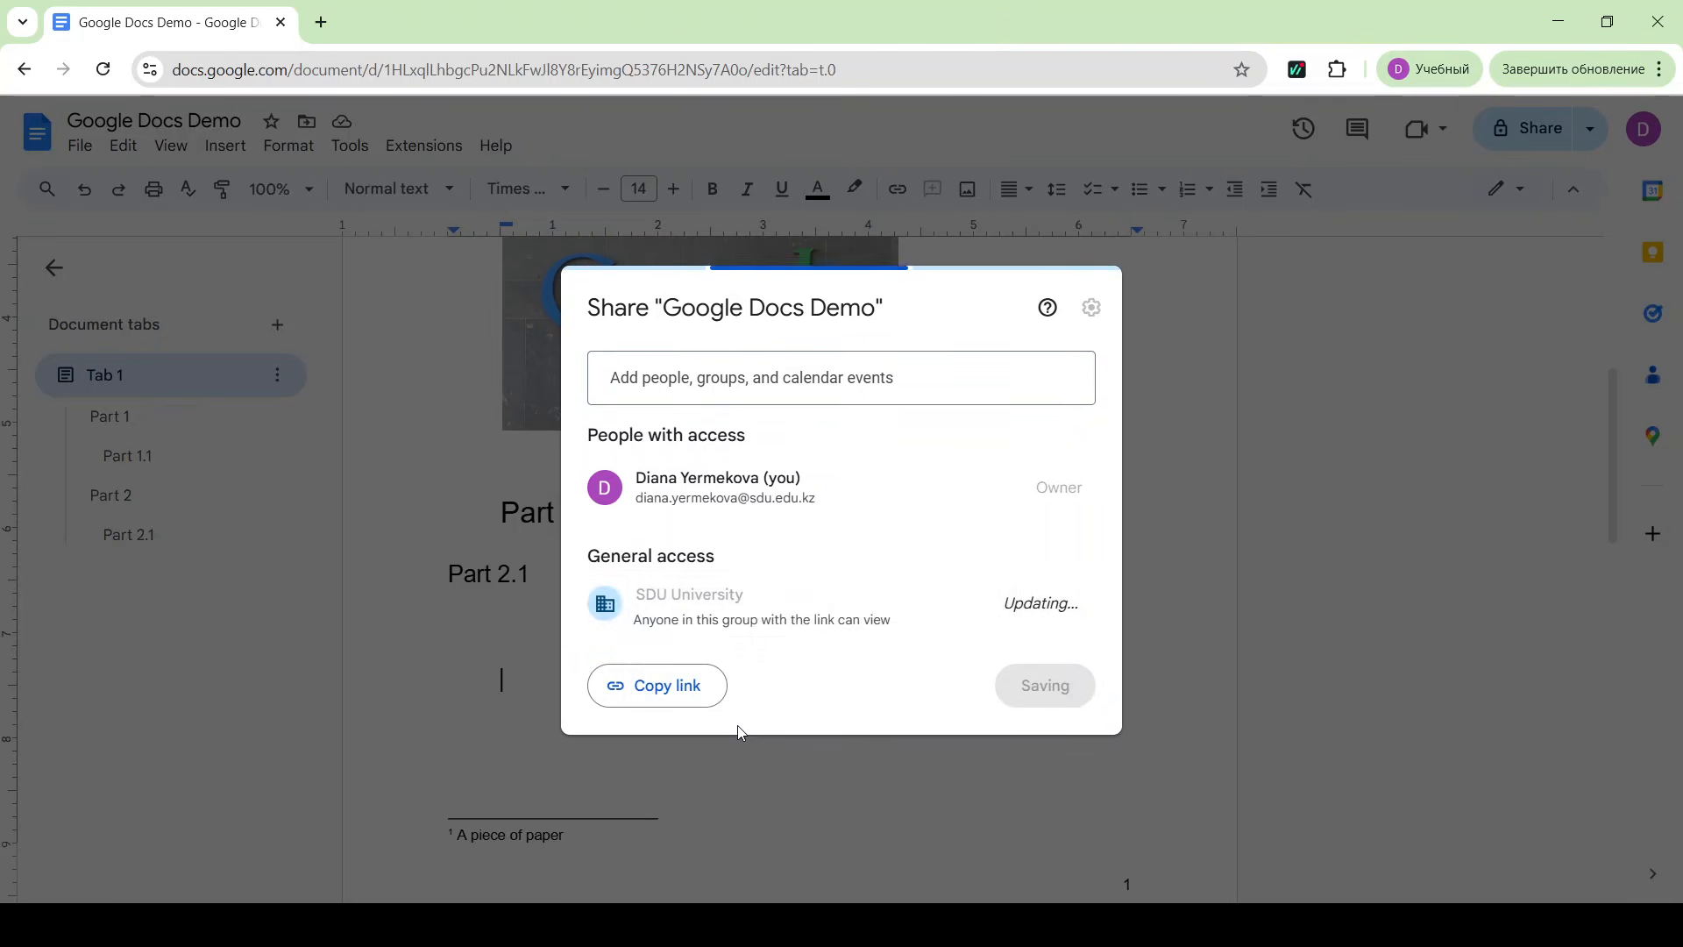
click(1063, 609)
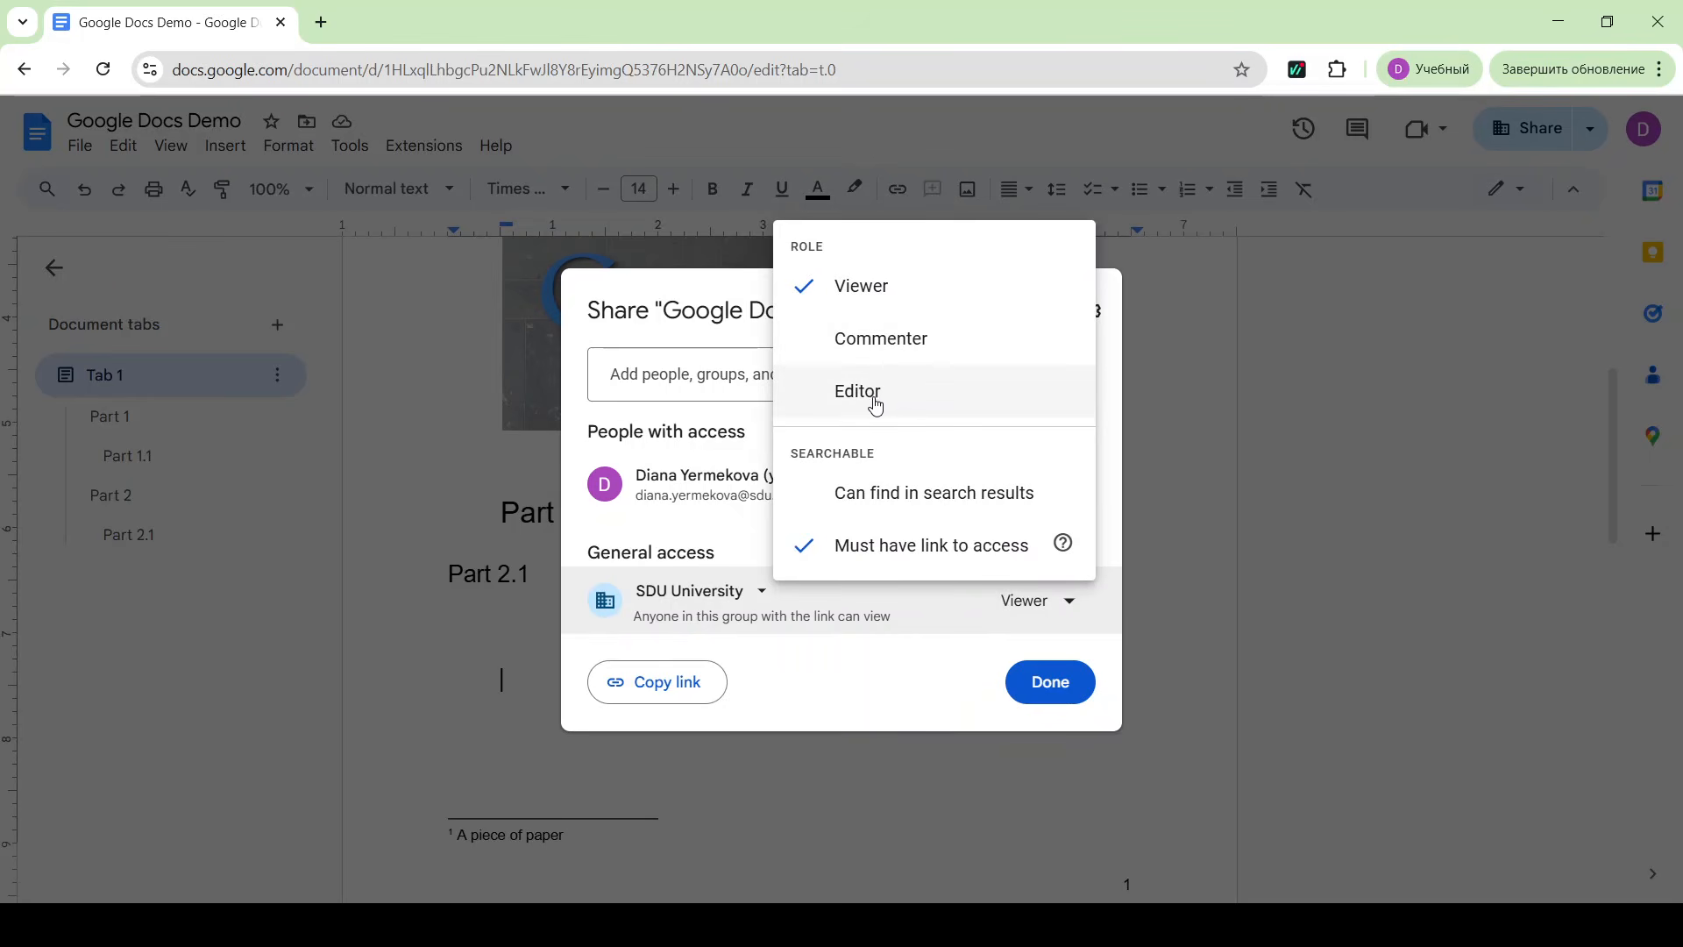
click(724, 686)
click(1045, 684)
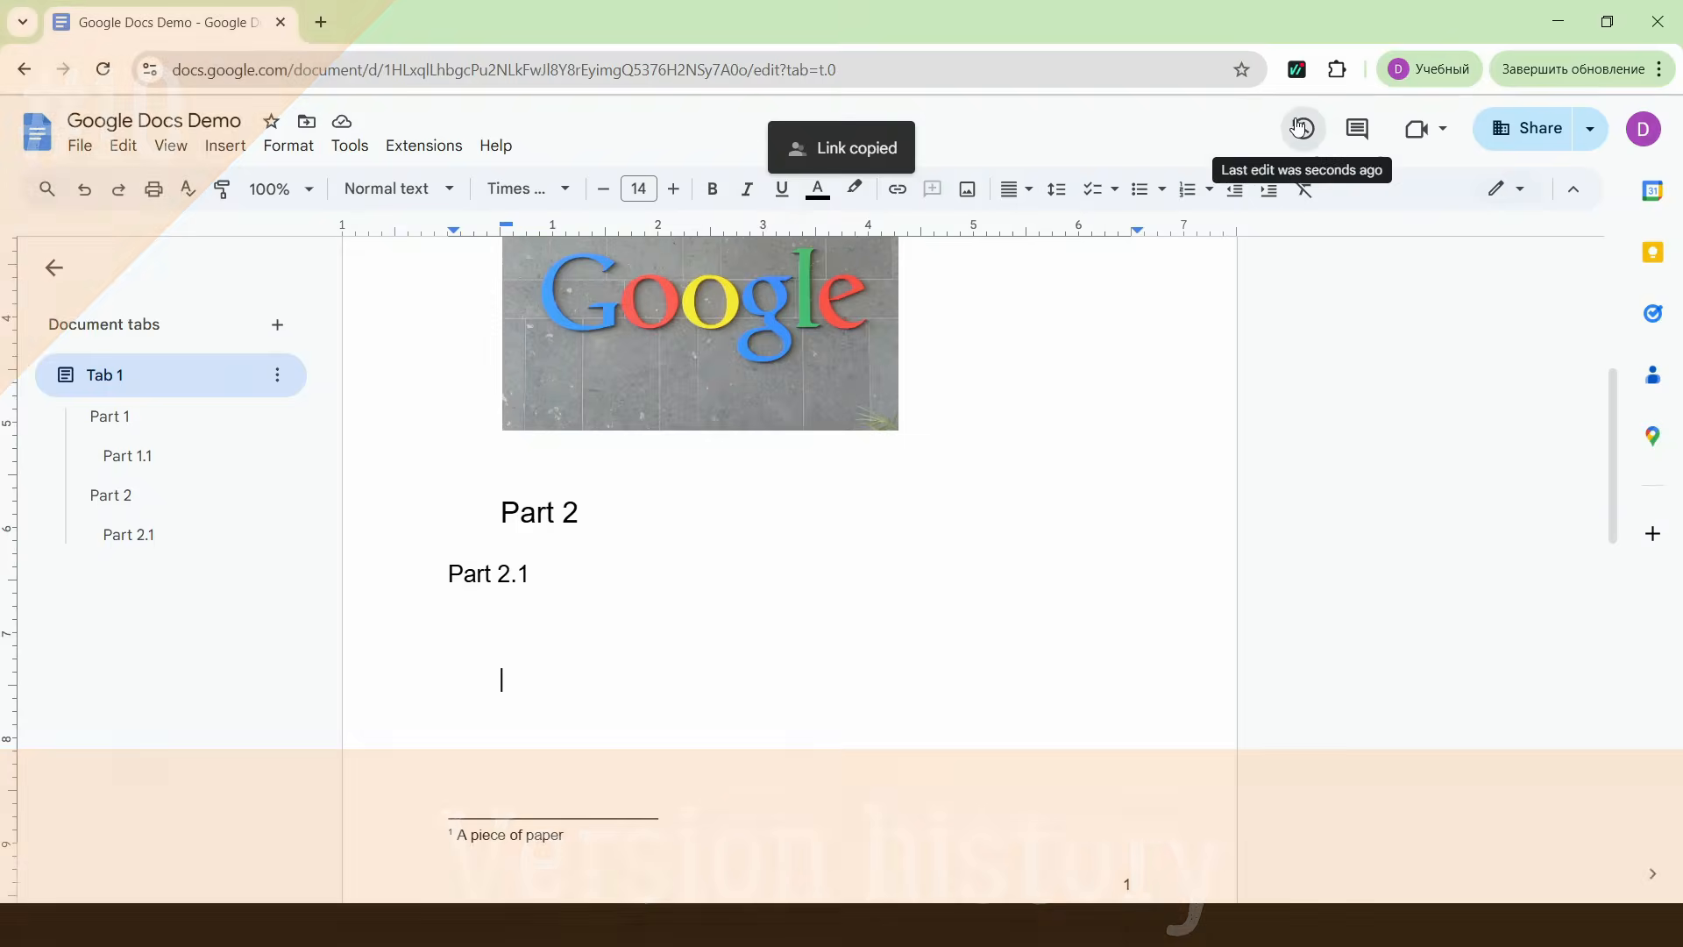
- Examine the document's version history and its version filter options, and return to the document
click(1301, 129)
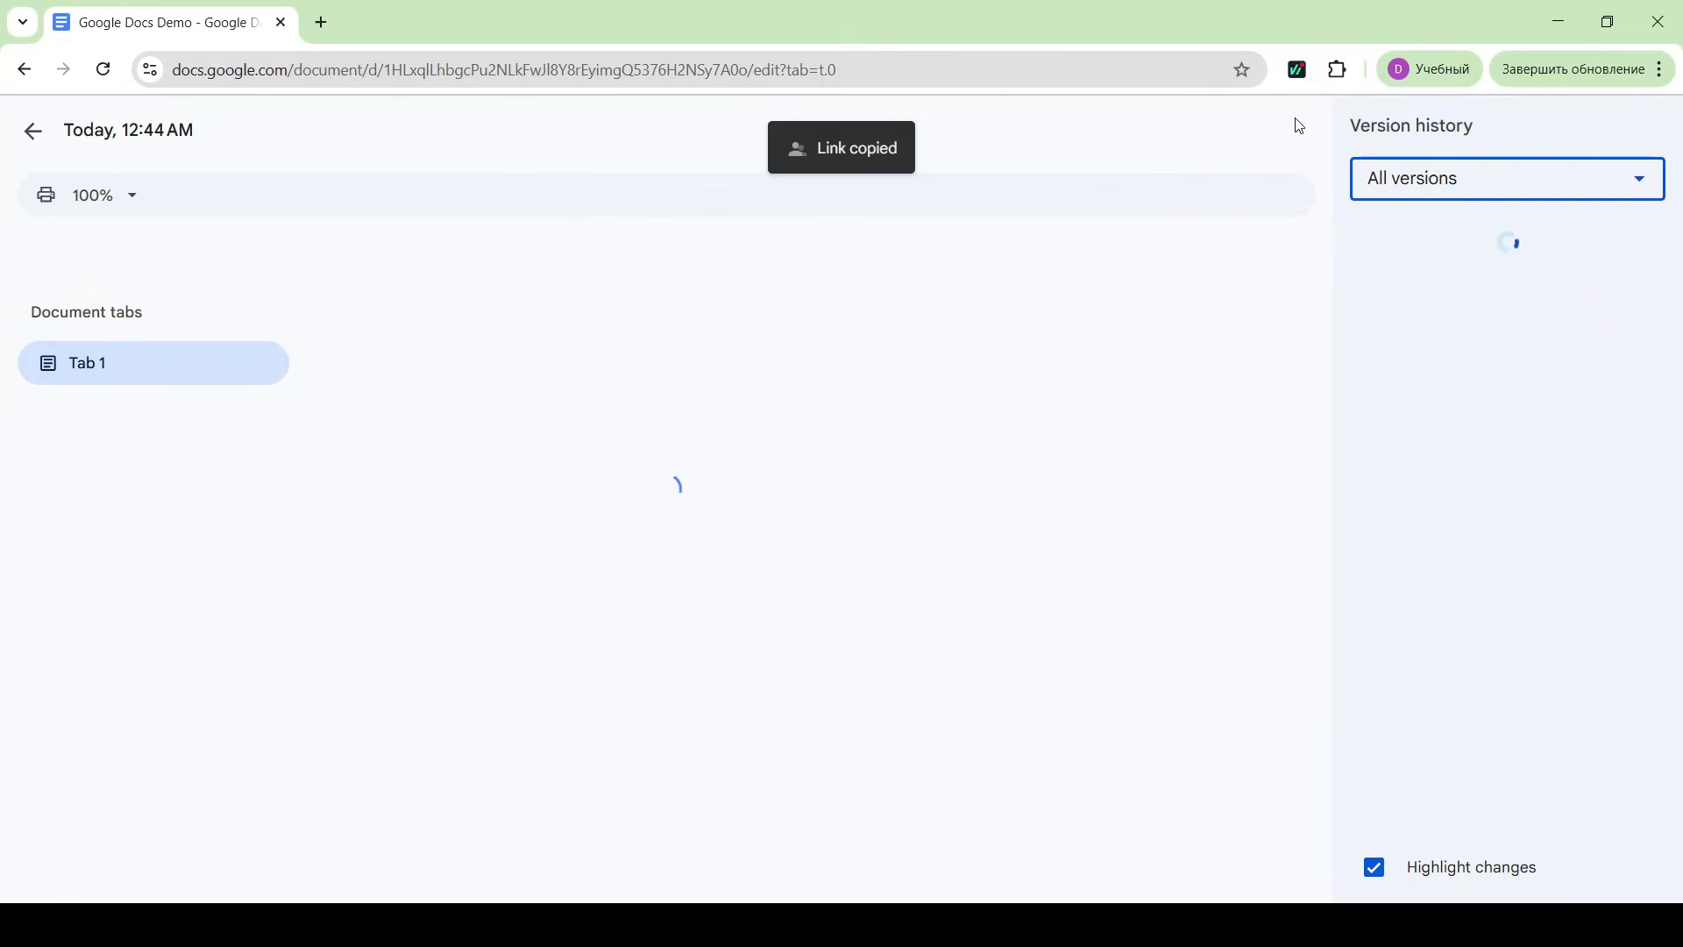
click(1574, 192)
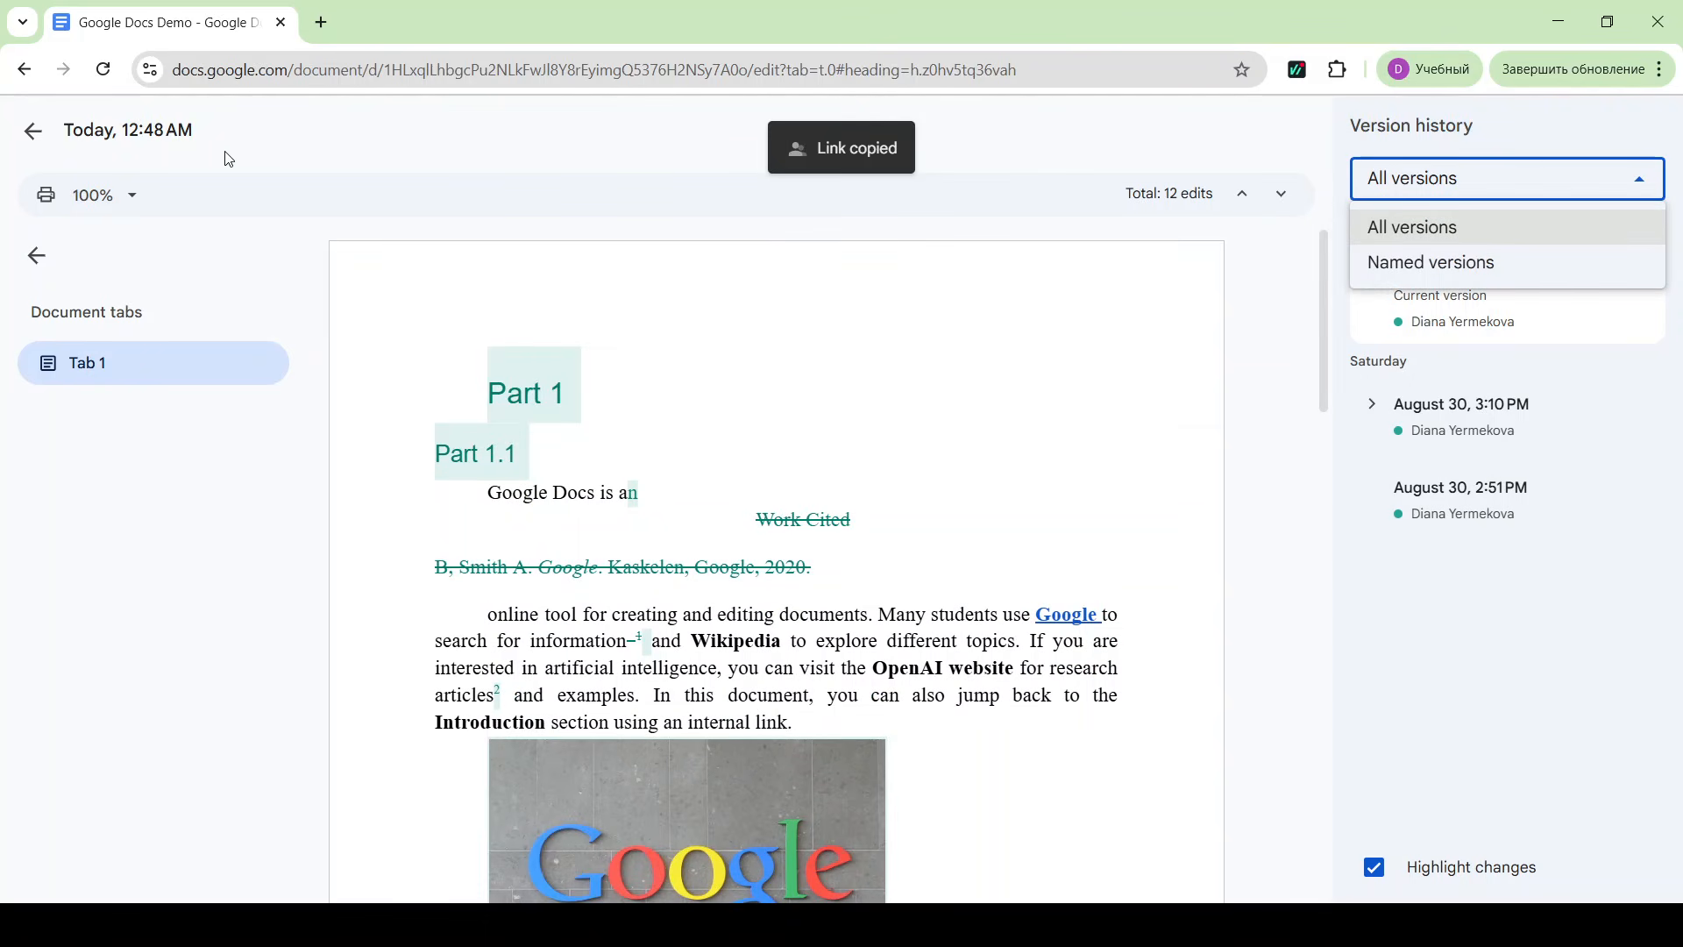
click(33, 133)
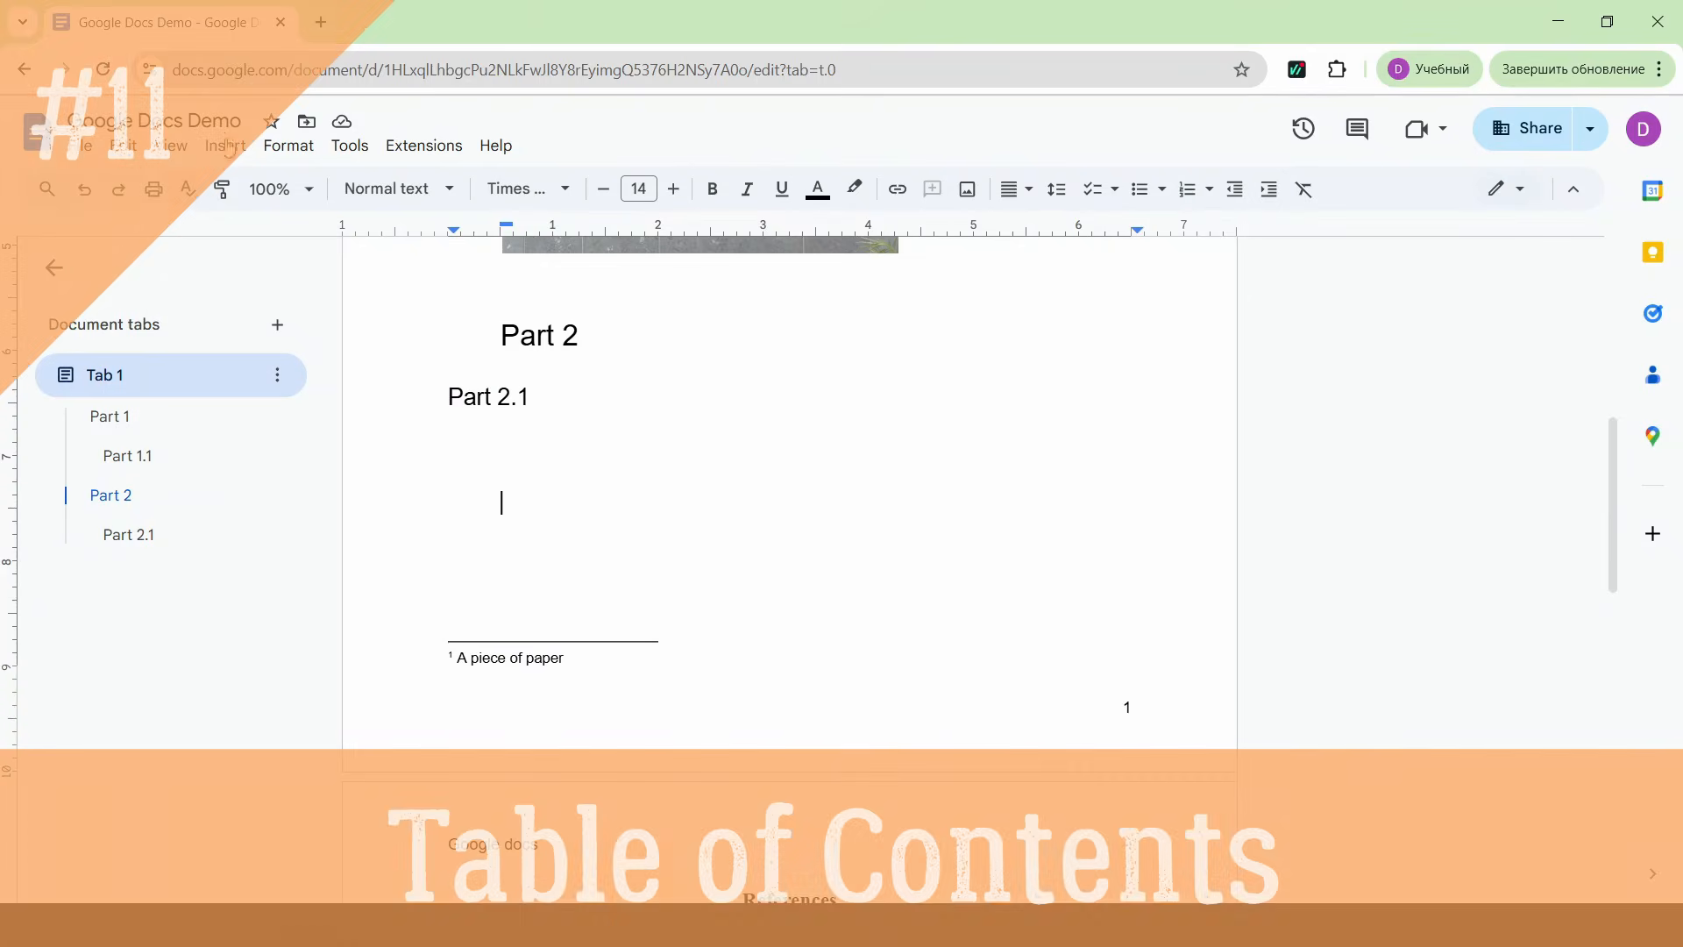
- Insert a plain table of contents with page numbers below the "Part 2.1" heading
click(226, 142)
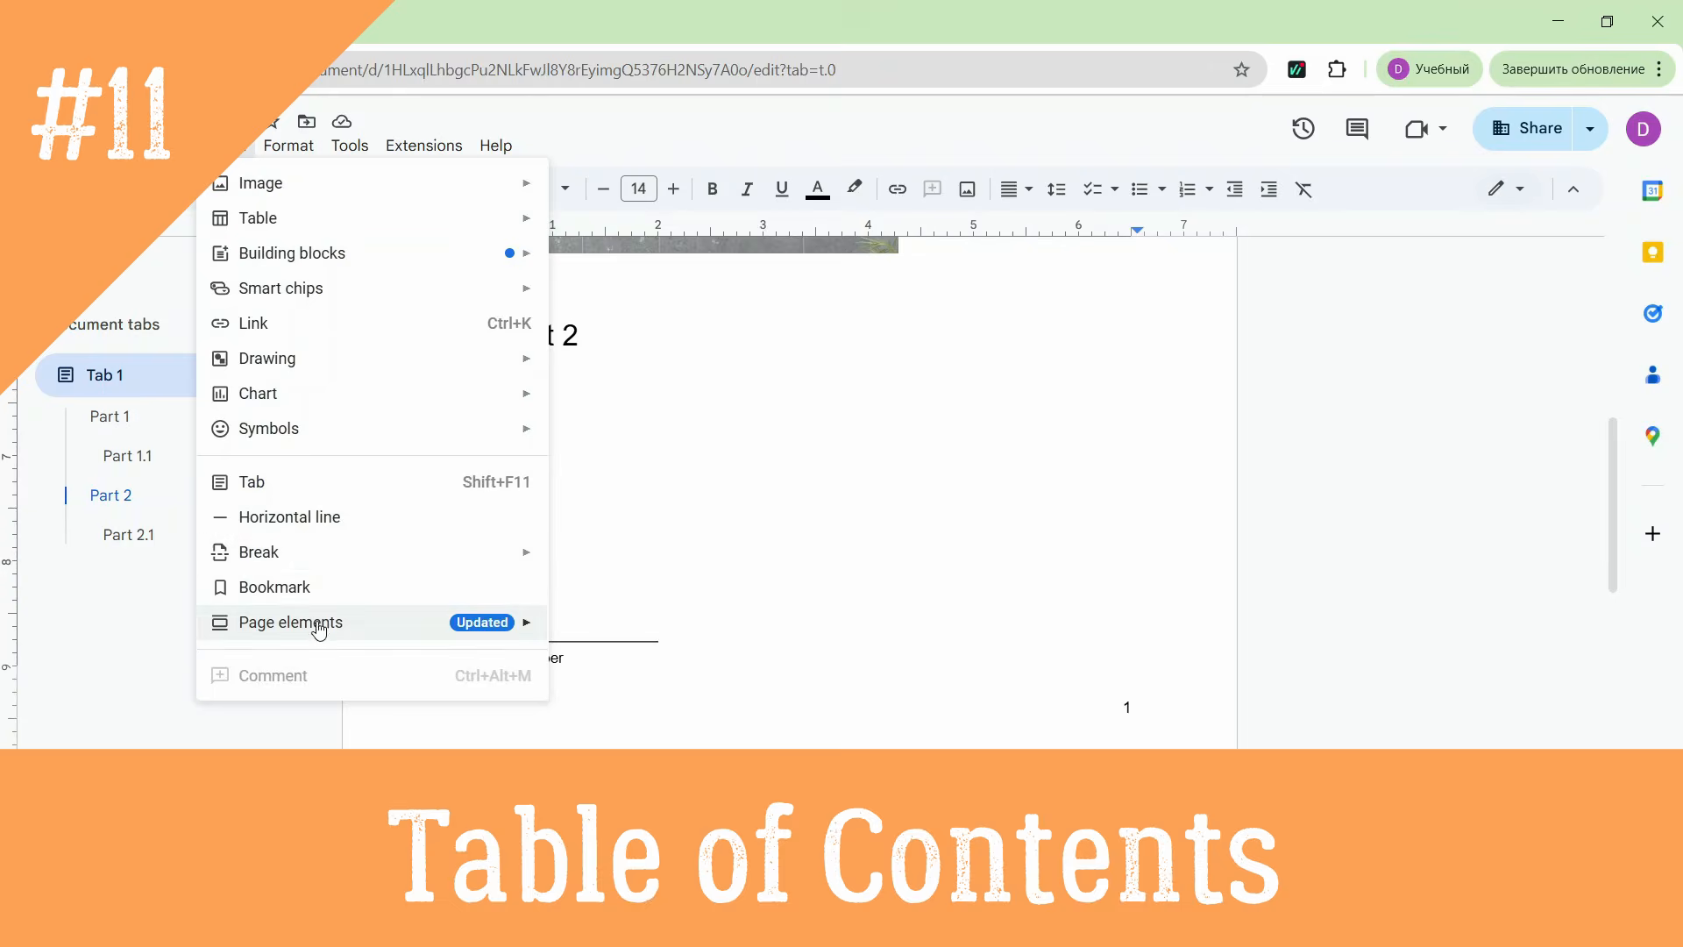
mouse_move(318, 624)
mouse_move(676, 631)
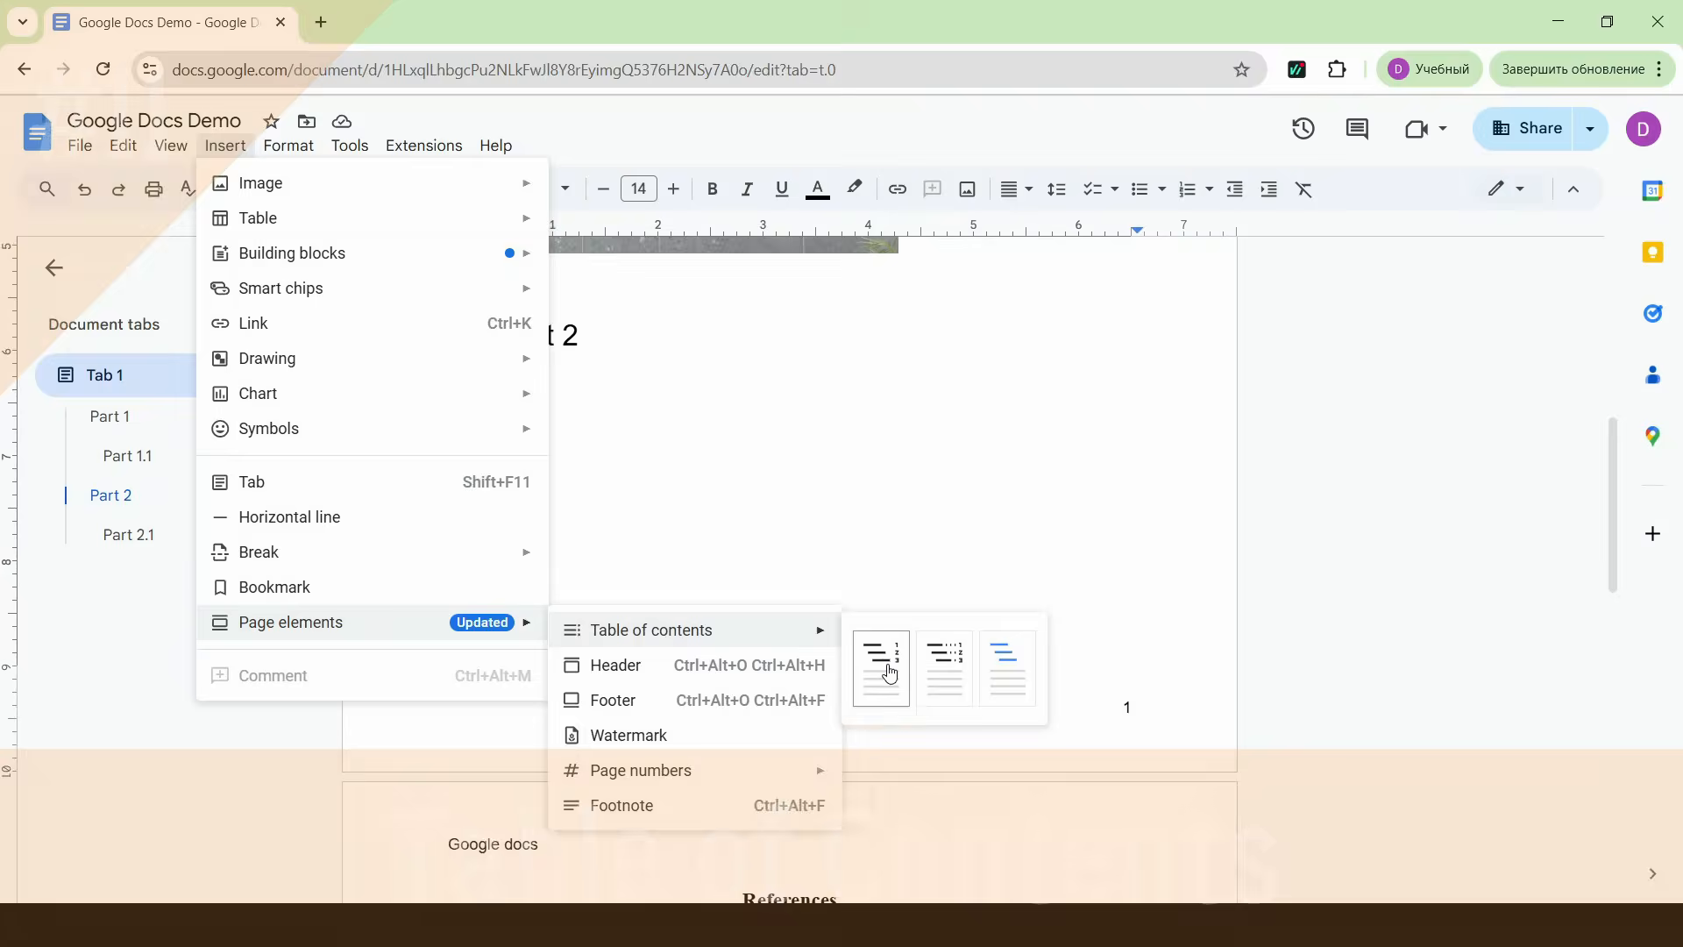
click(889, 665)
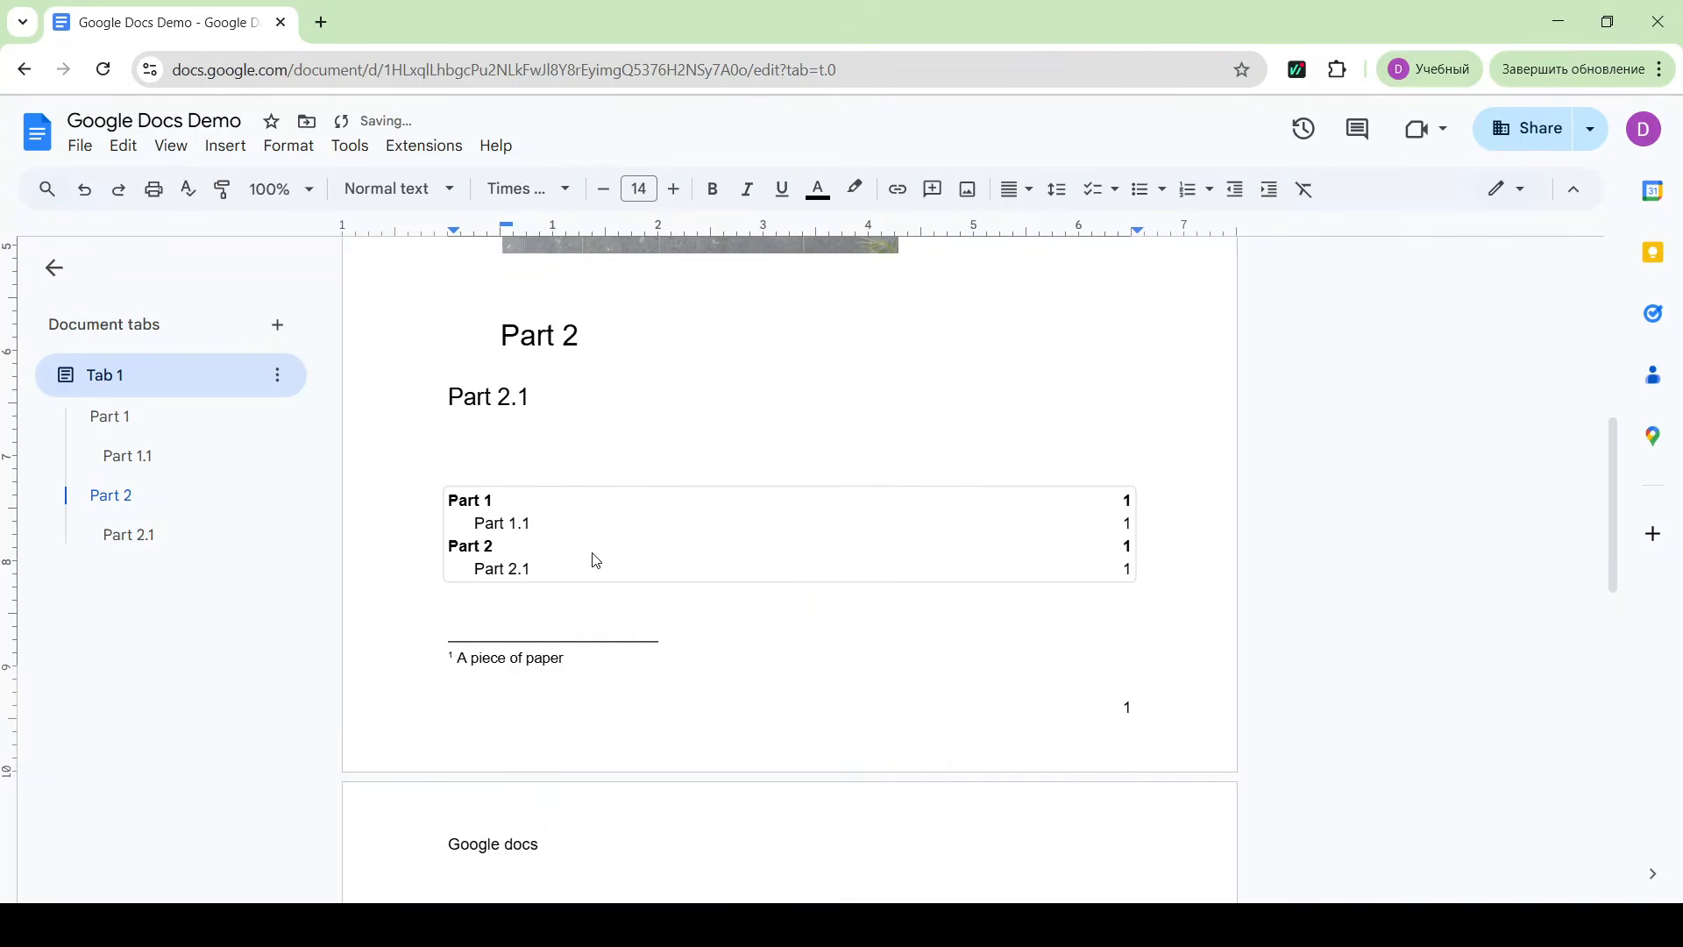
click(623, 570)
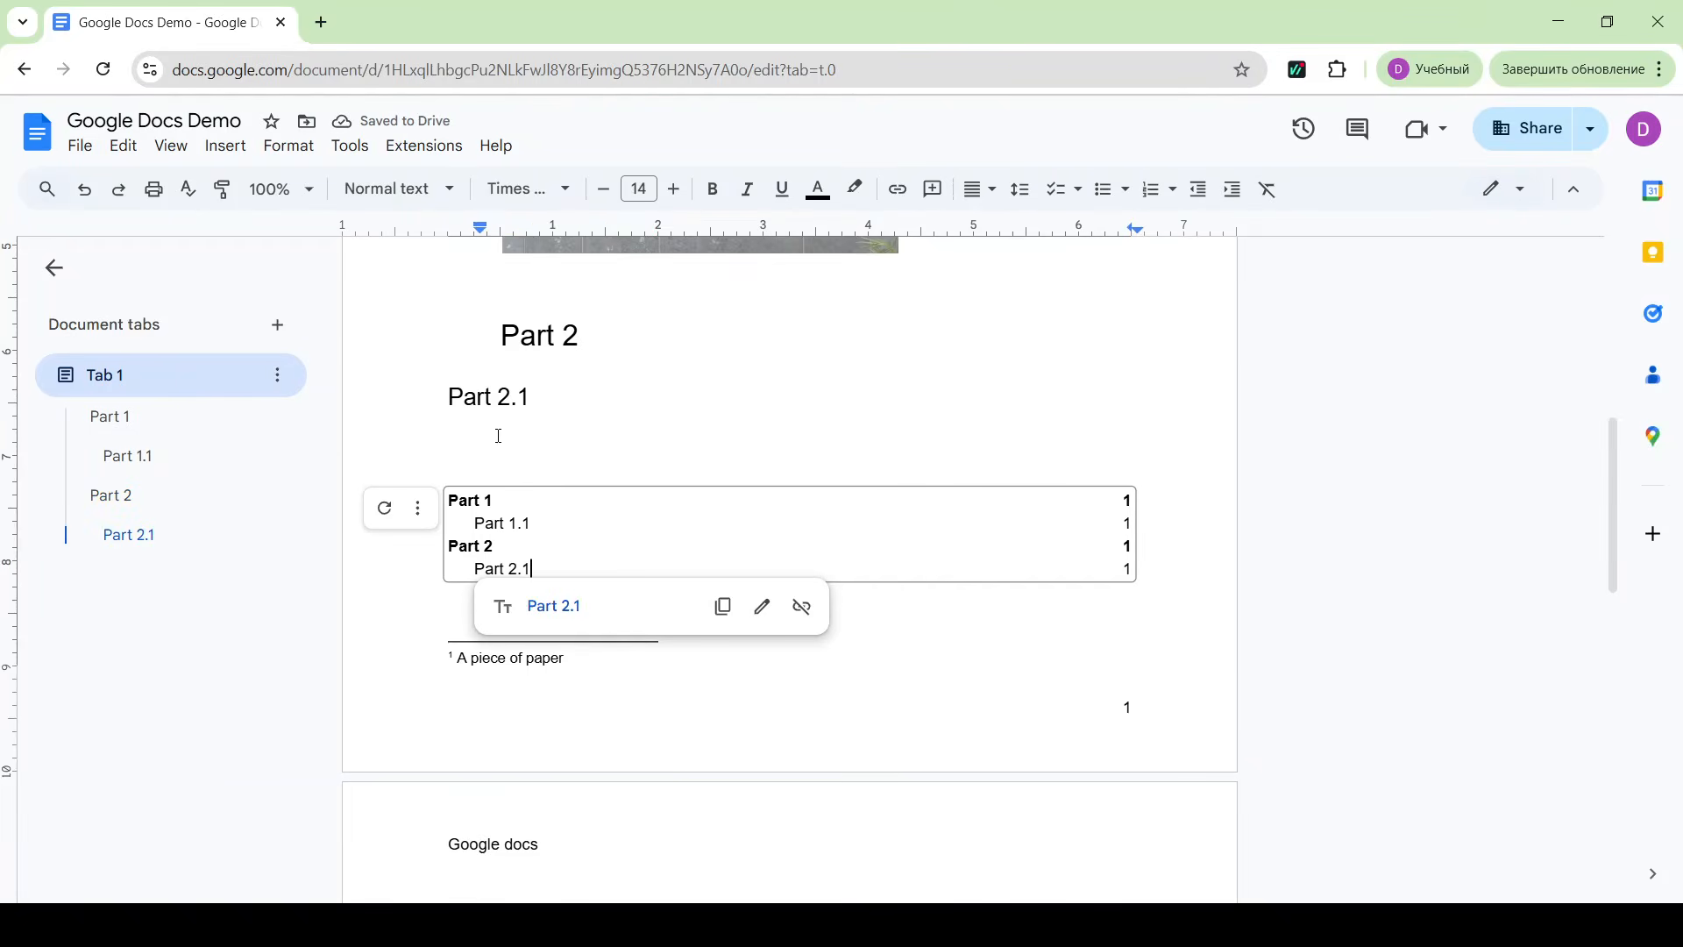
- Add the heading "Part 3" in Heading 1 style on a new line under "Part 2.1"
key(Return)
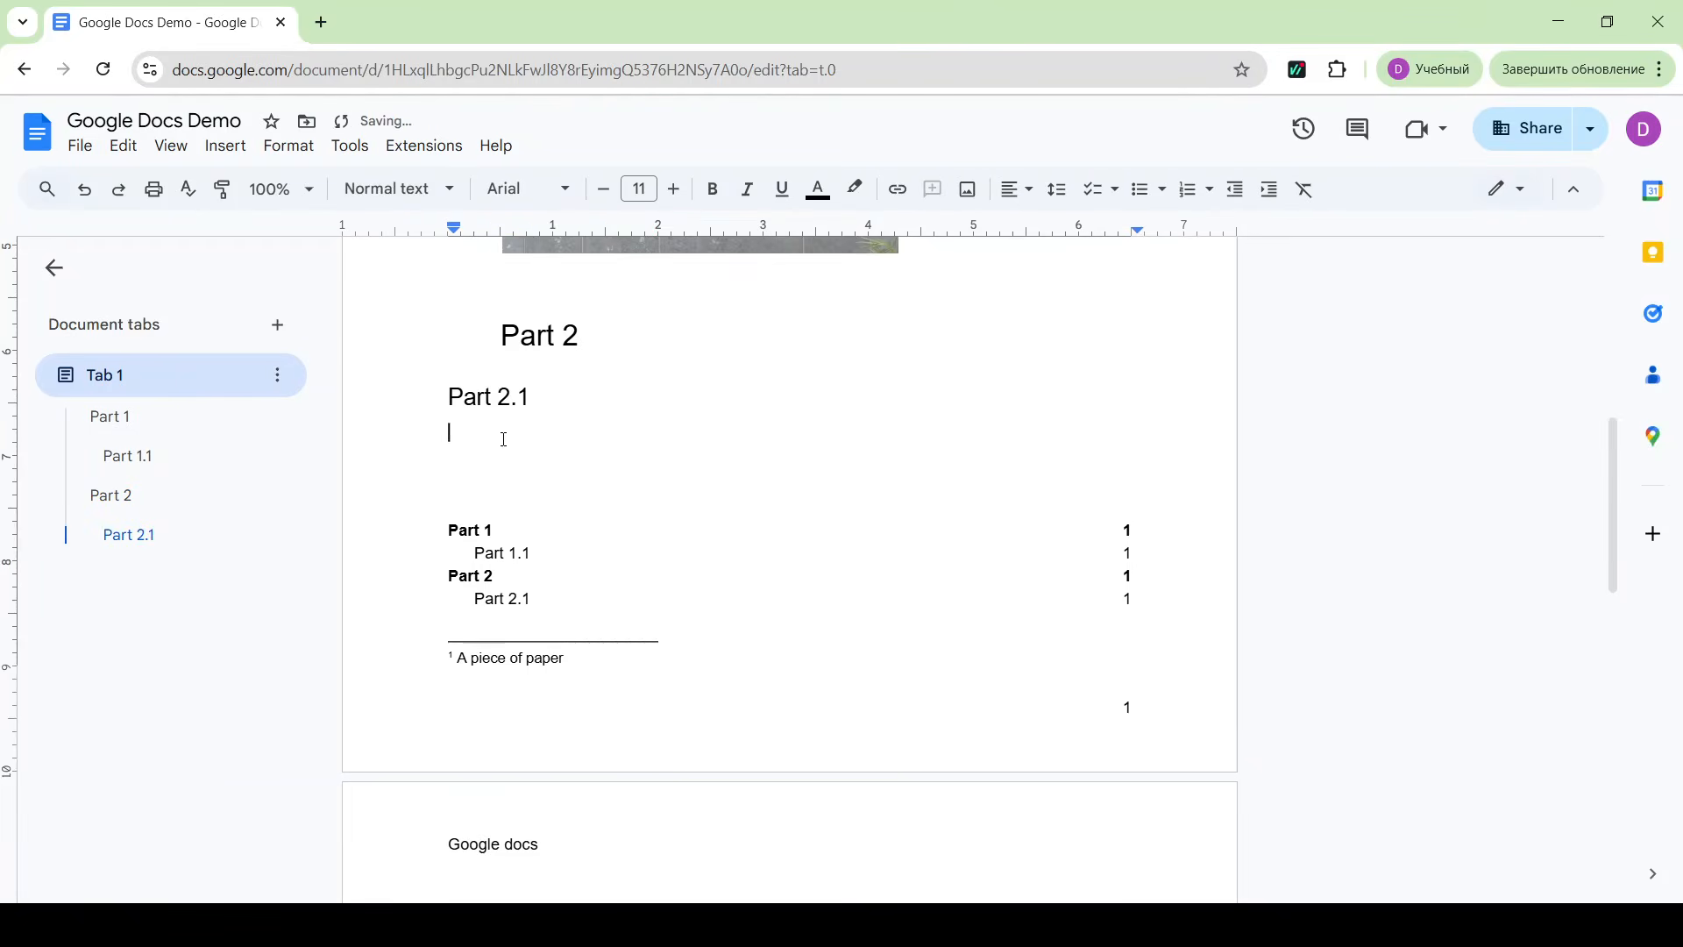
click(288, 145)
mouse_move(368, 217)
mouse_move(807, 386)
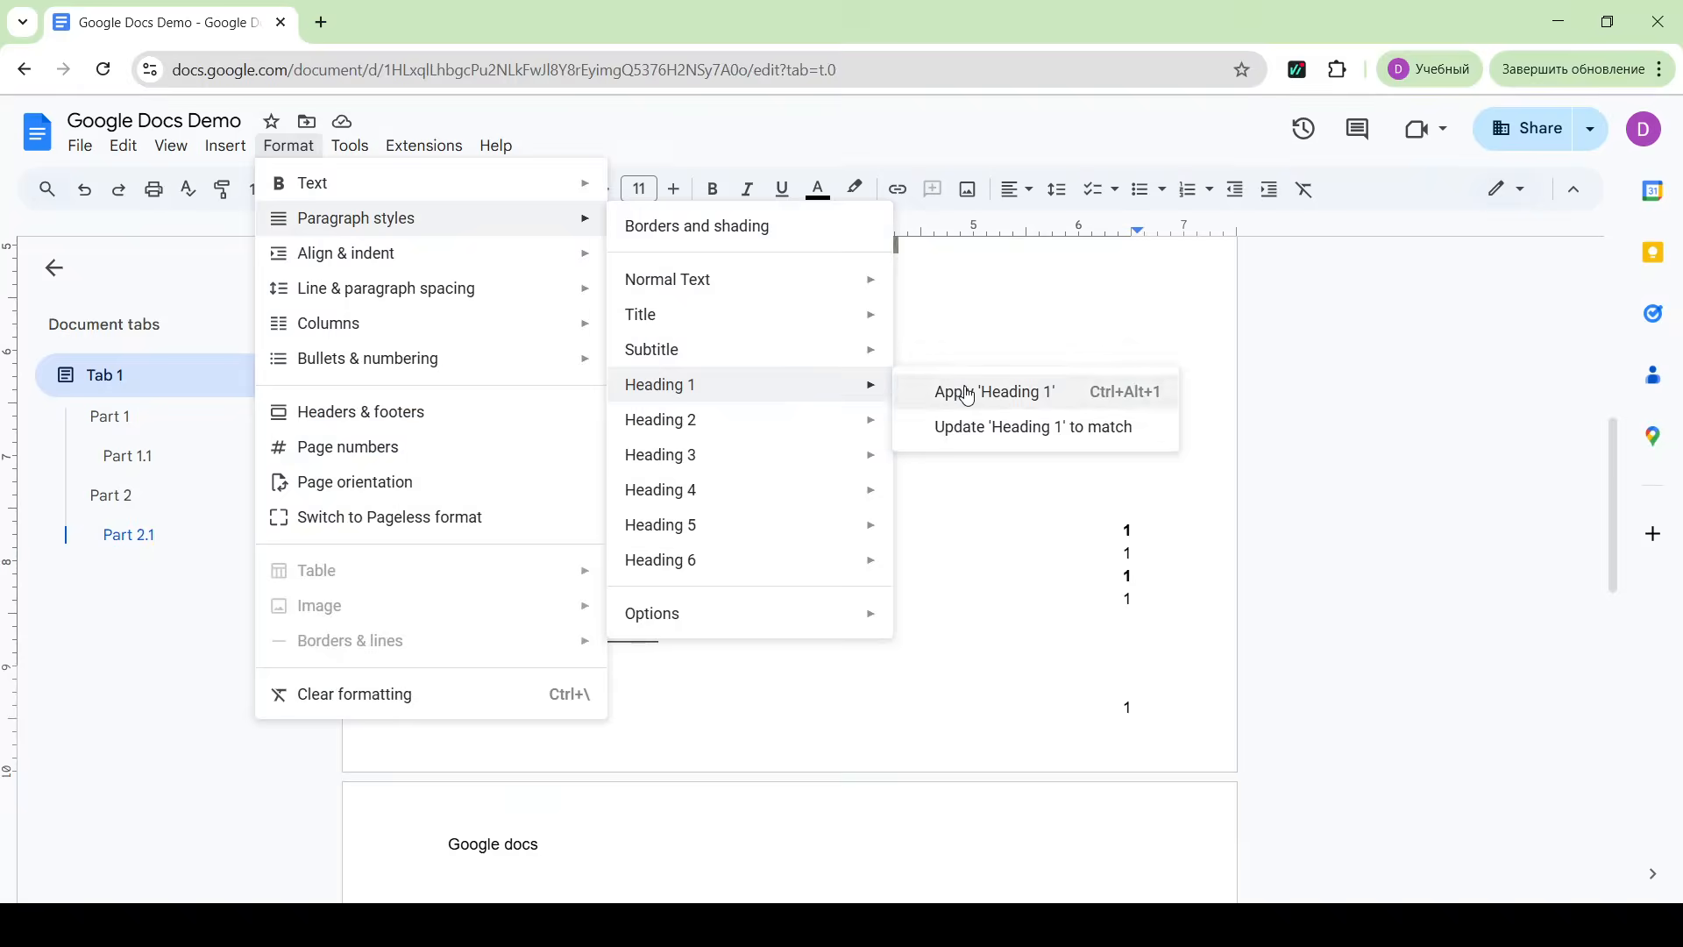
click(964, 389)
text(Part 3)
key(Return)
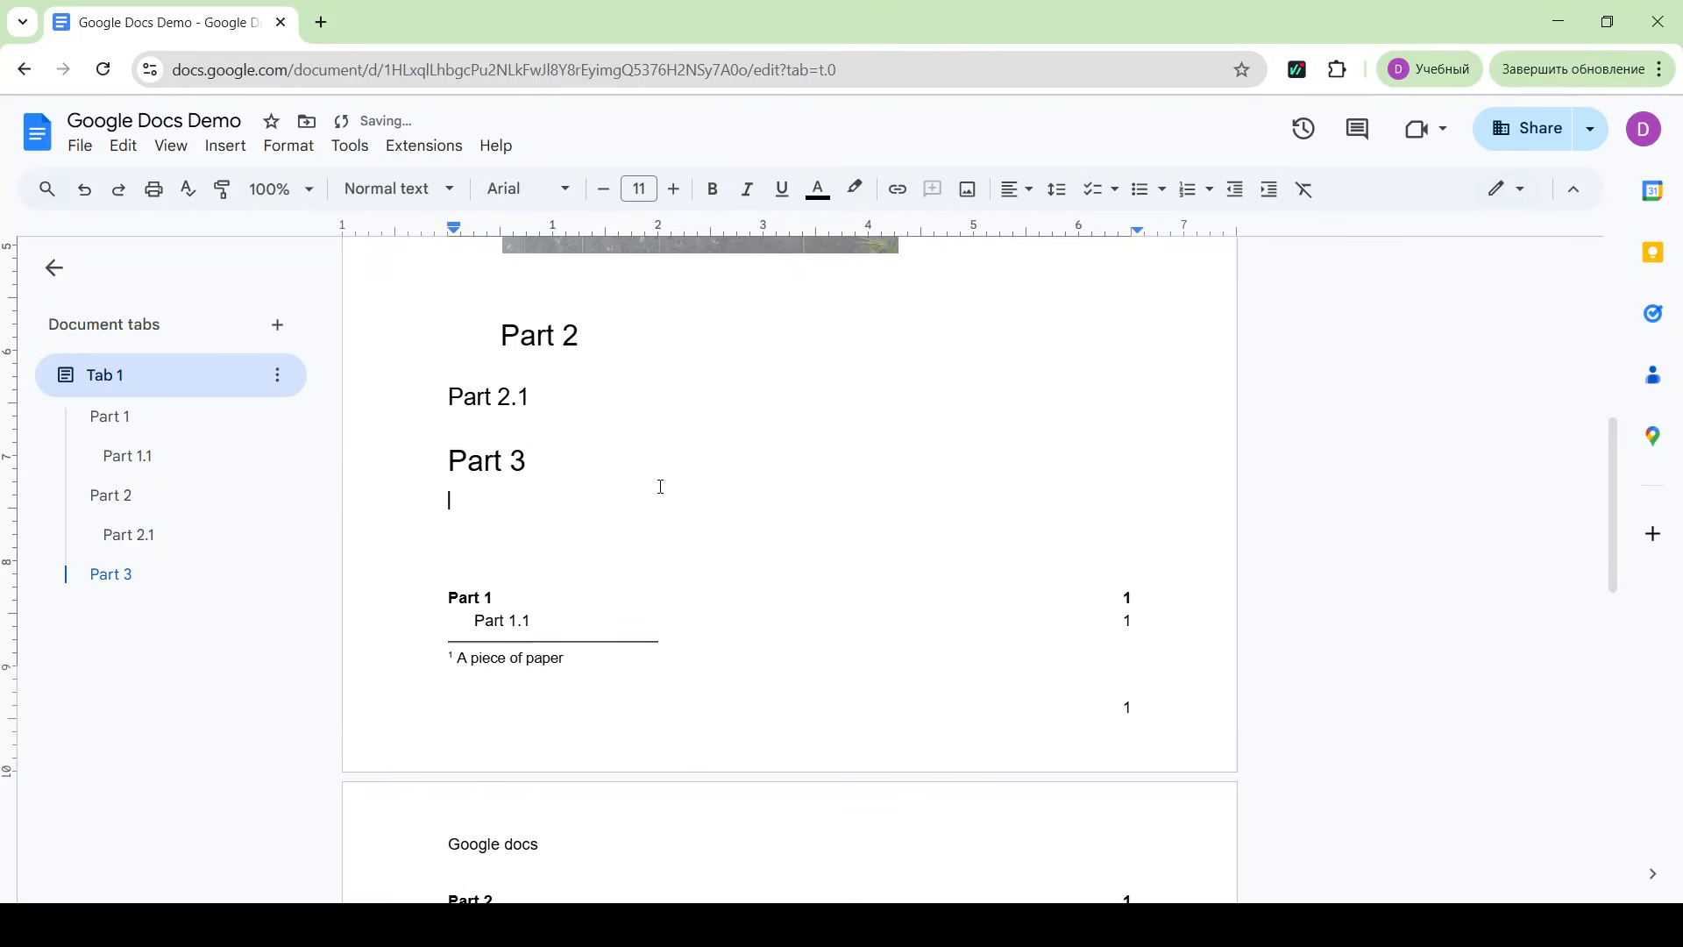
- Add the subheading "Part 3.1" in Heading 2 style directly under "Part 3"
click(288, 145)
mouse_move(368, 218)
mouse_move(741, 419)
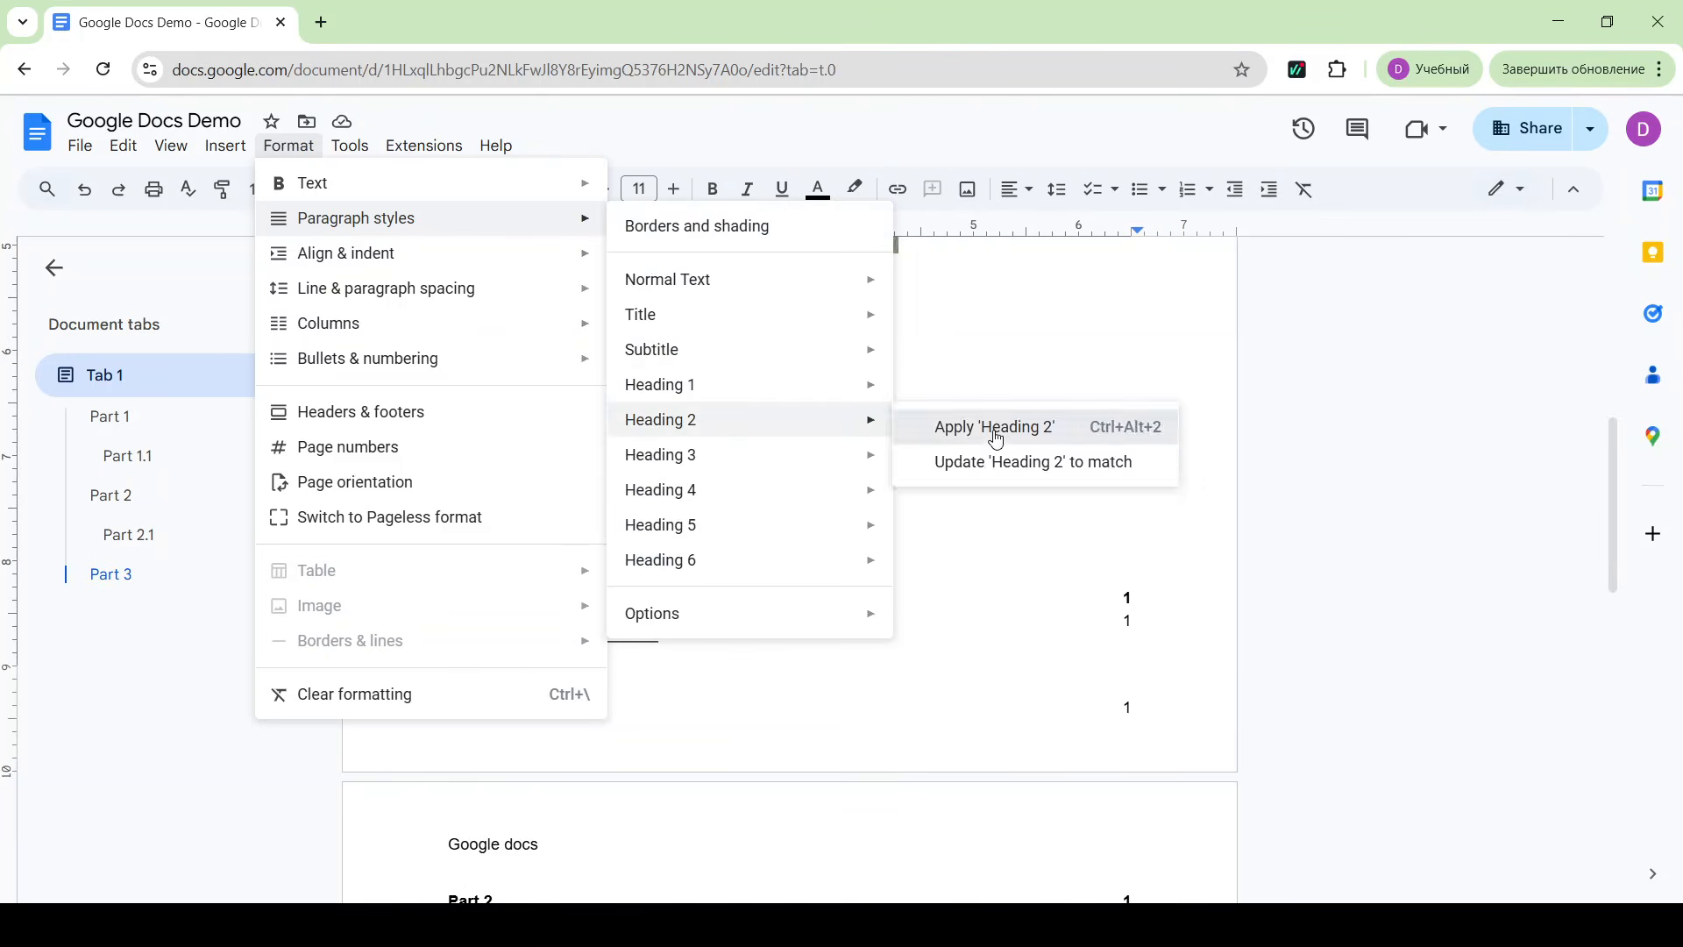
click(996, 424)
text(Part 3.1)
- Update the table of contents to include the newly added Part 3 headings
scroll(718, 569, down, 6)
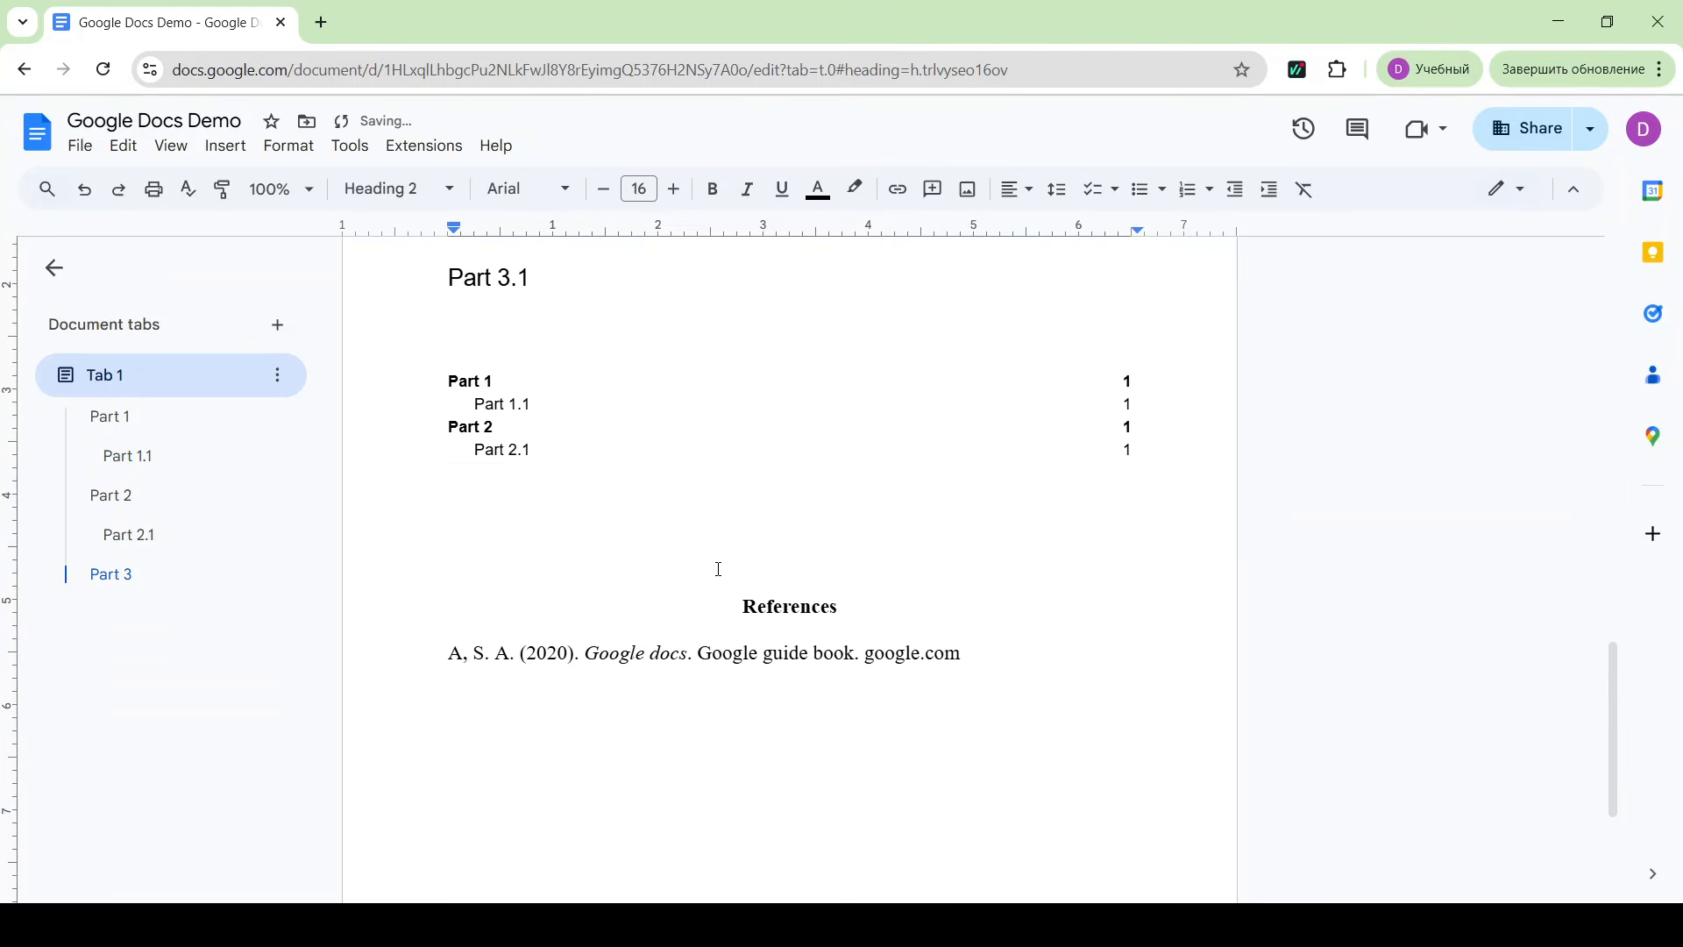
click(491, 383)
click(383, 392)
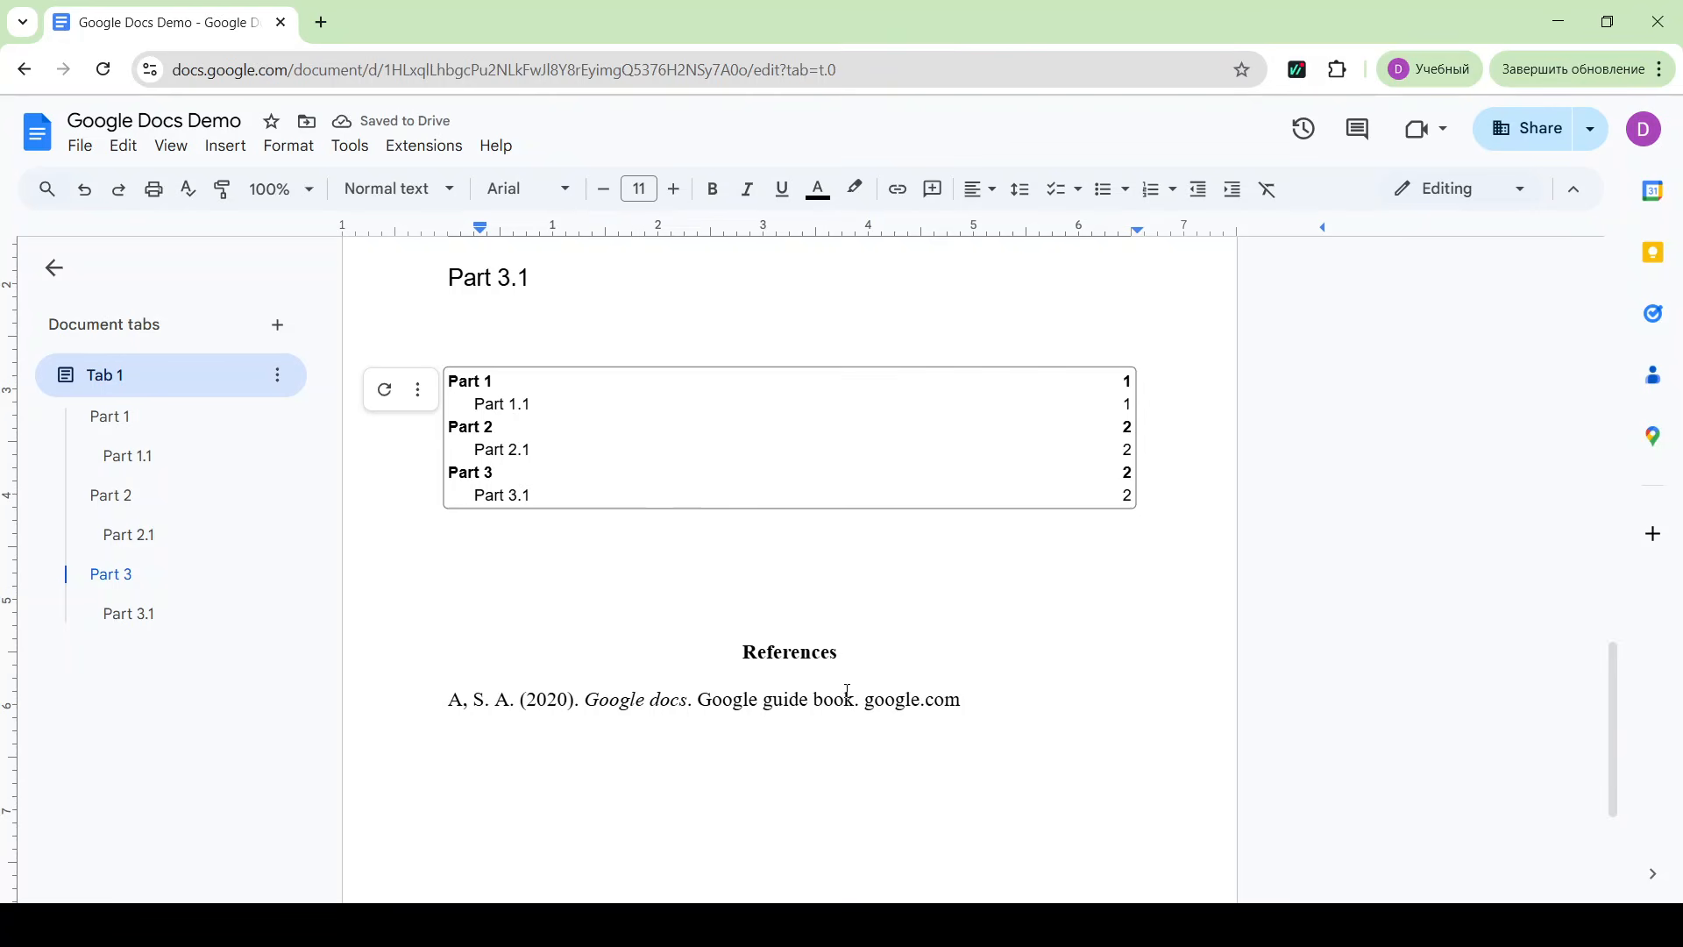
- Create a translated copy of the whole document in Russian, keeping the suggested title
key(ctrl+Home)
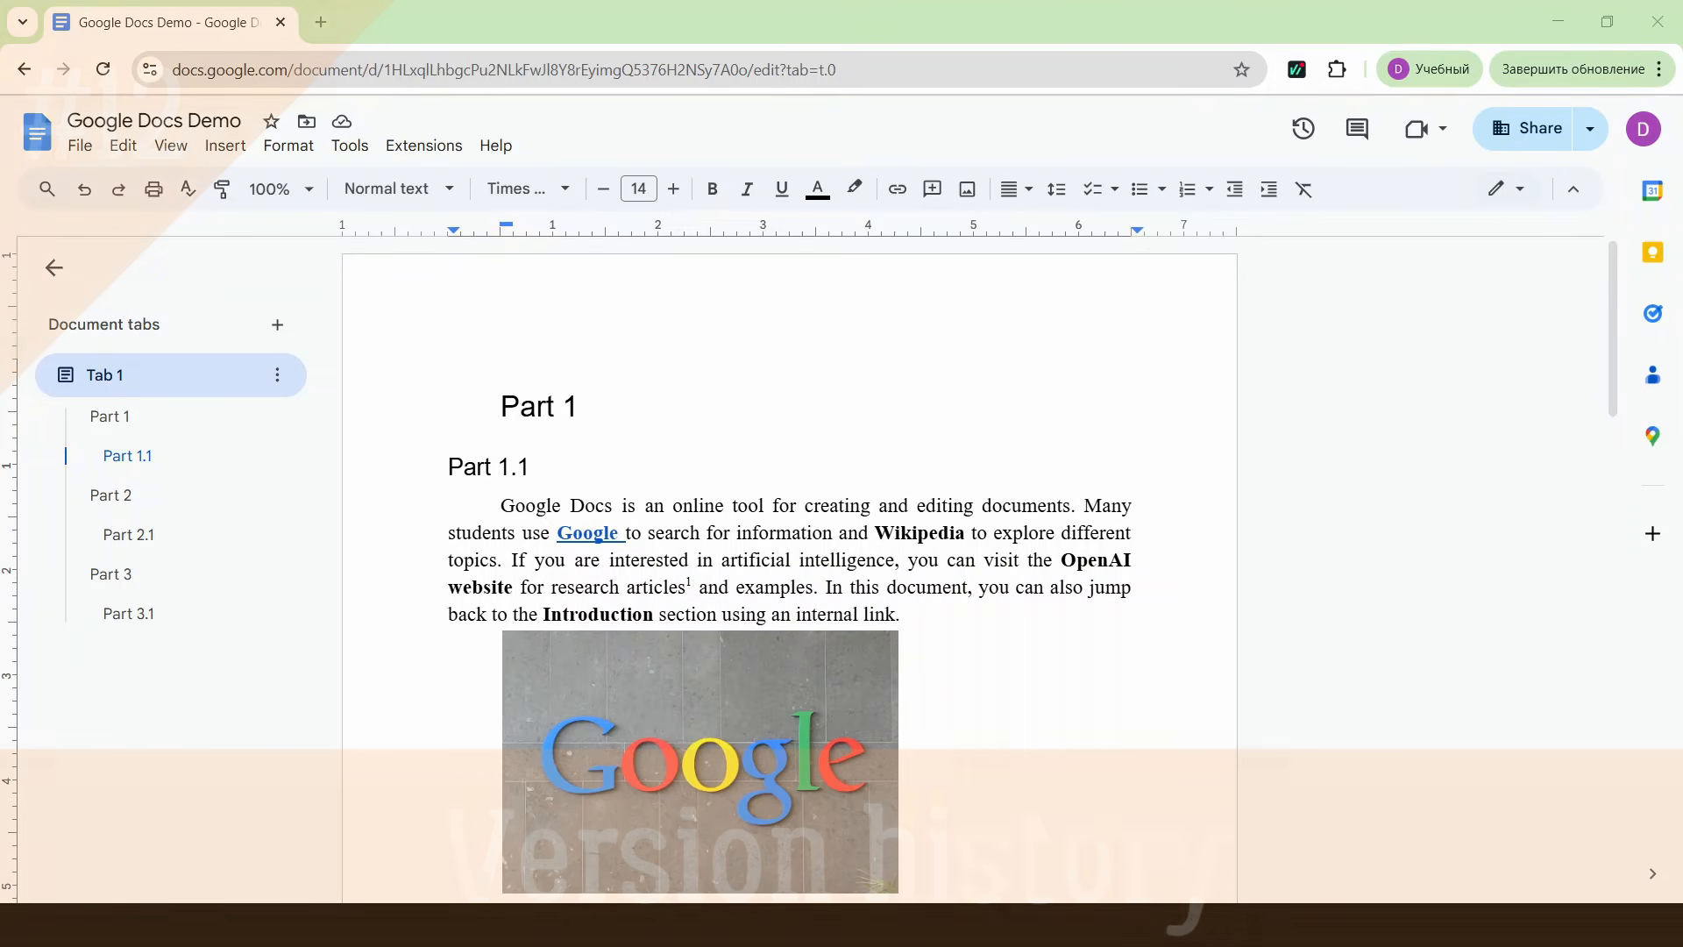
click(349, 147)
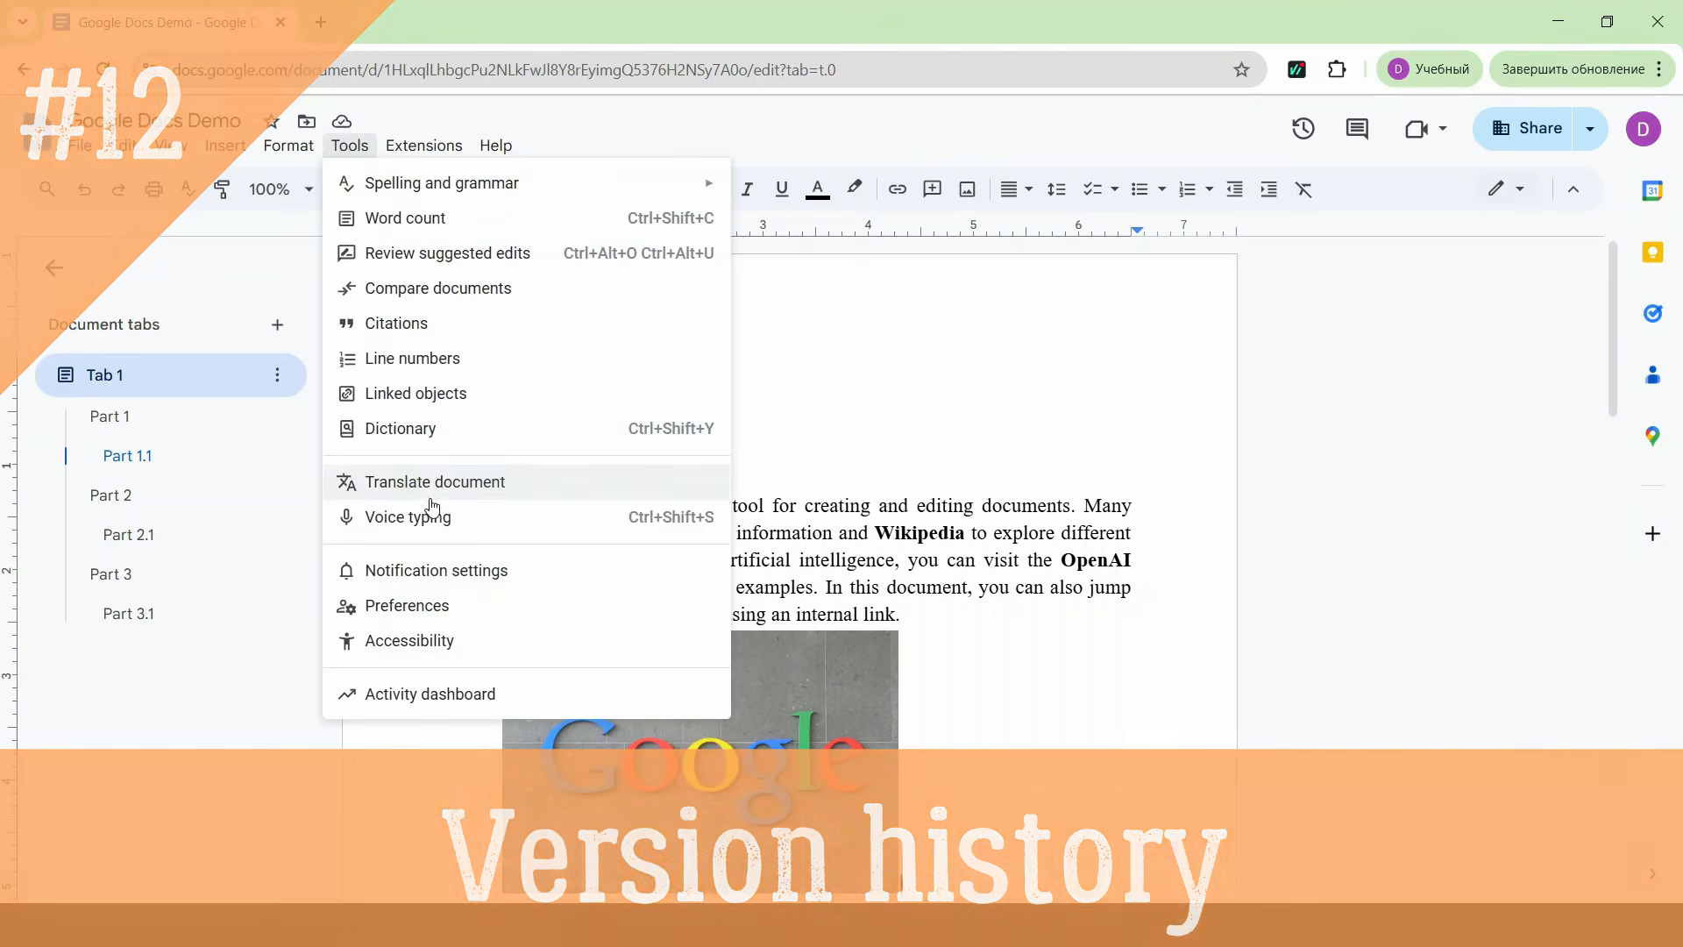
click(435, 481)
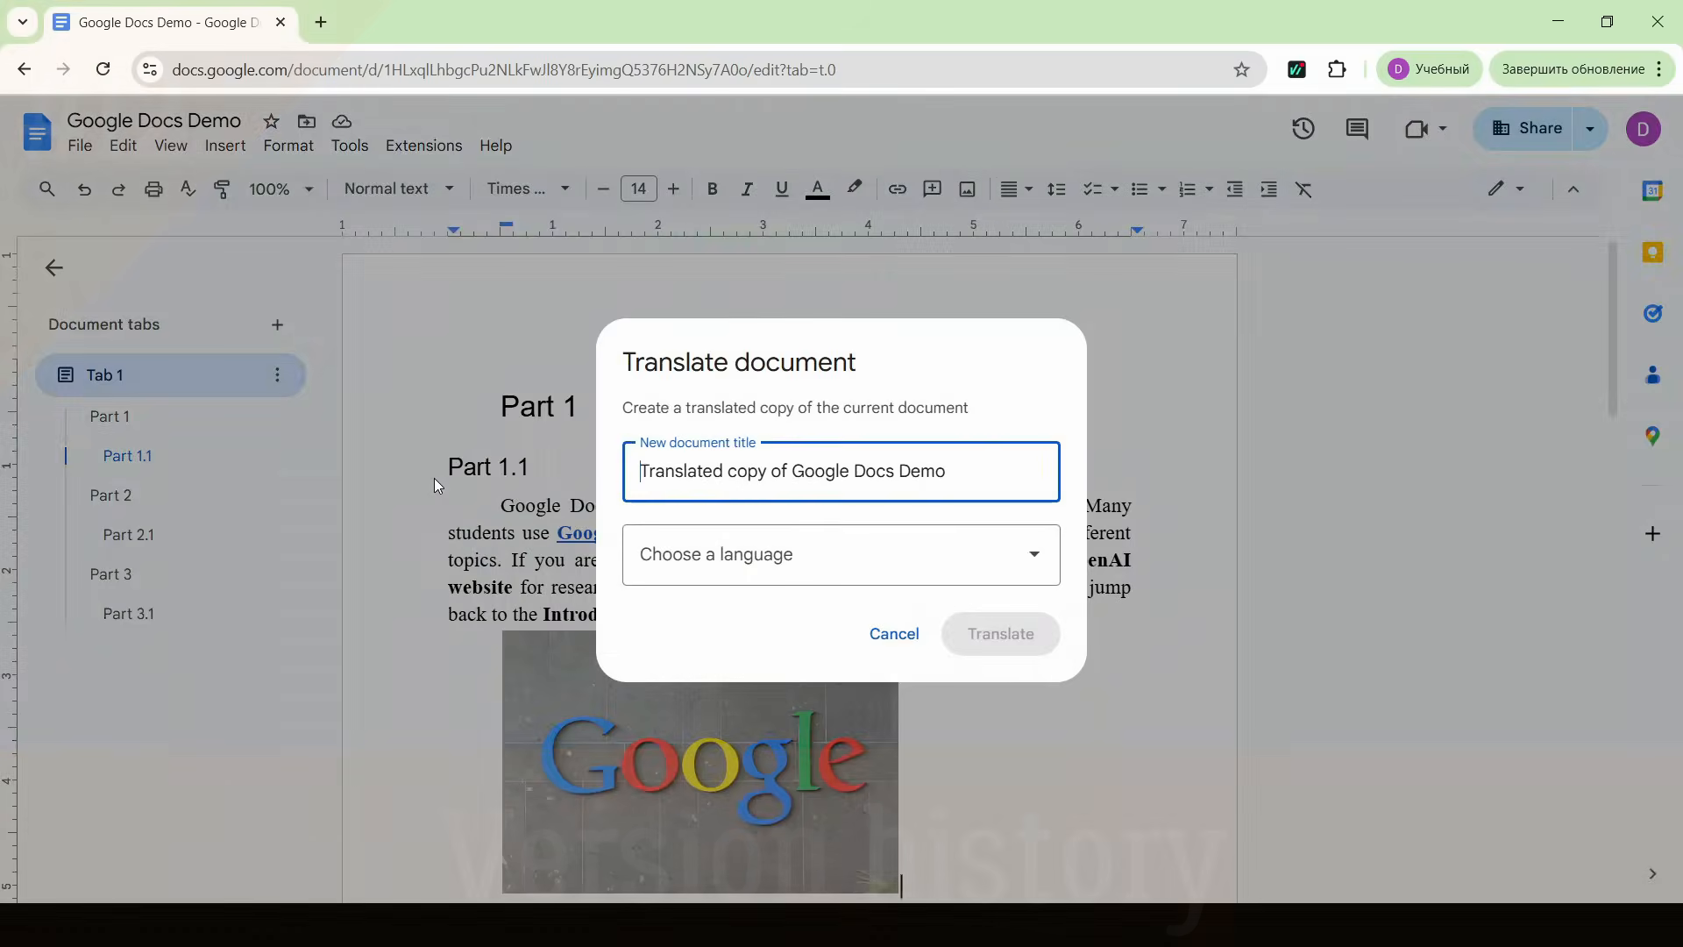
click(875, 554)
scroll(729, 722, down, 10)
scroll(728, 722, down, 20)
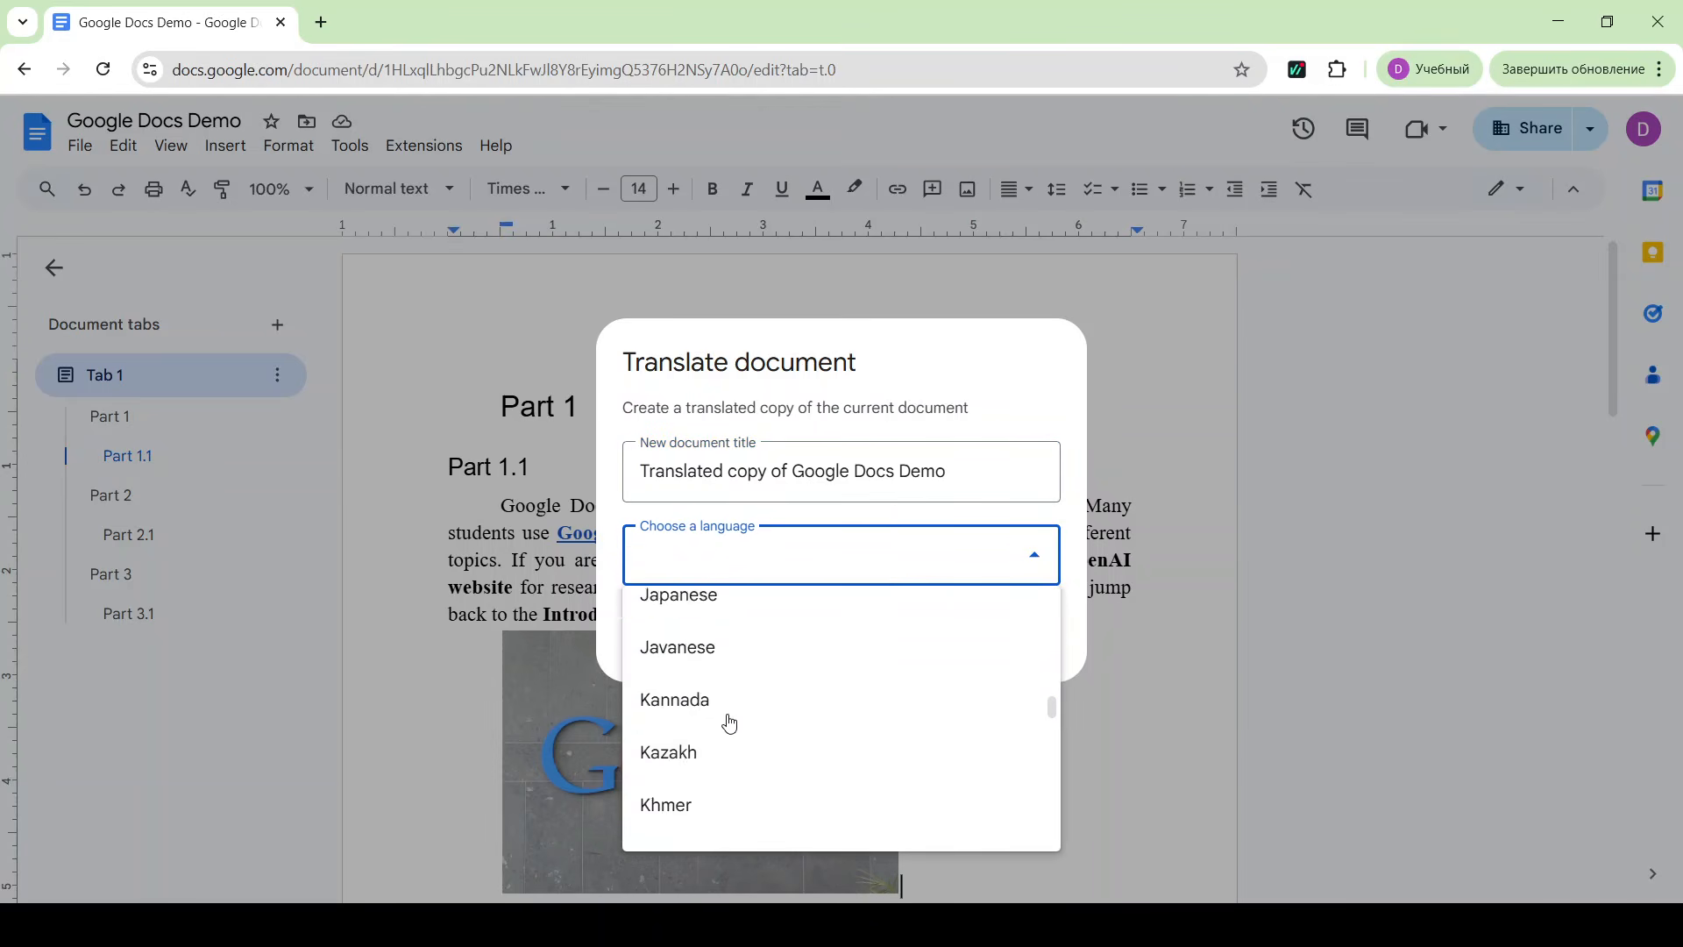
scroll(727, 715, down, 5)
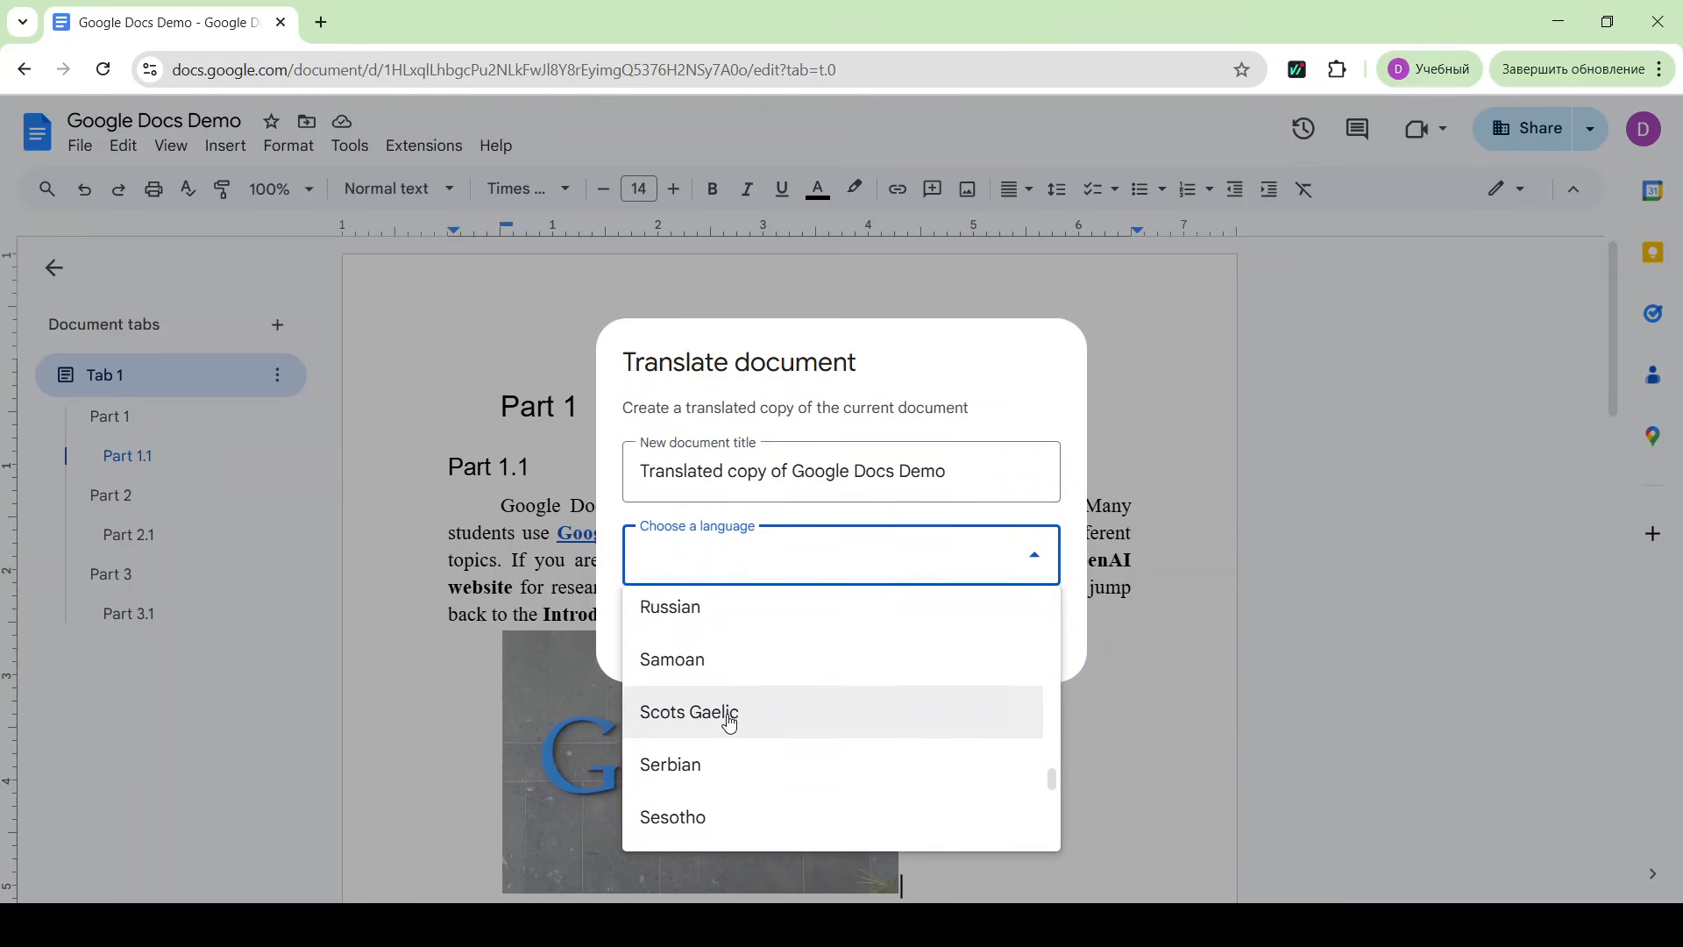
scroll(703, 646, up, 1)
click(700, 646)
click(1033, 638)
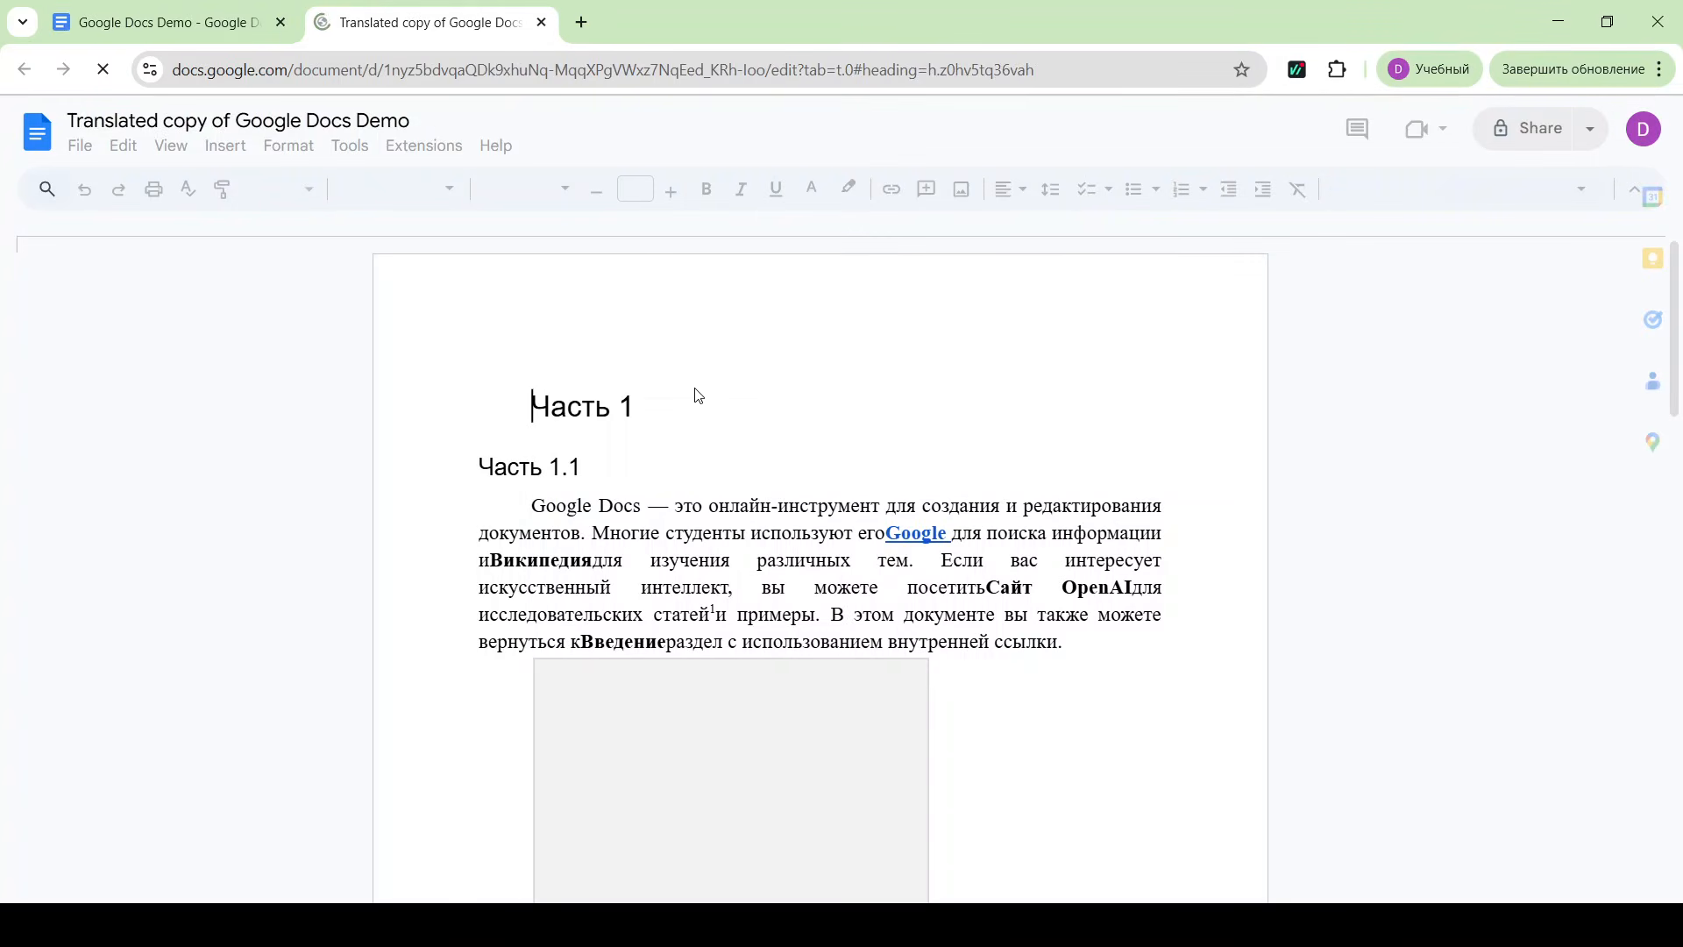
- Look through the translated copy from its first heading to the references and back to the beginning
click(888, 533)
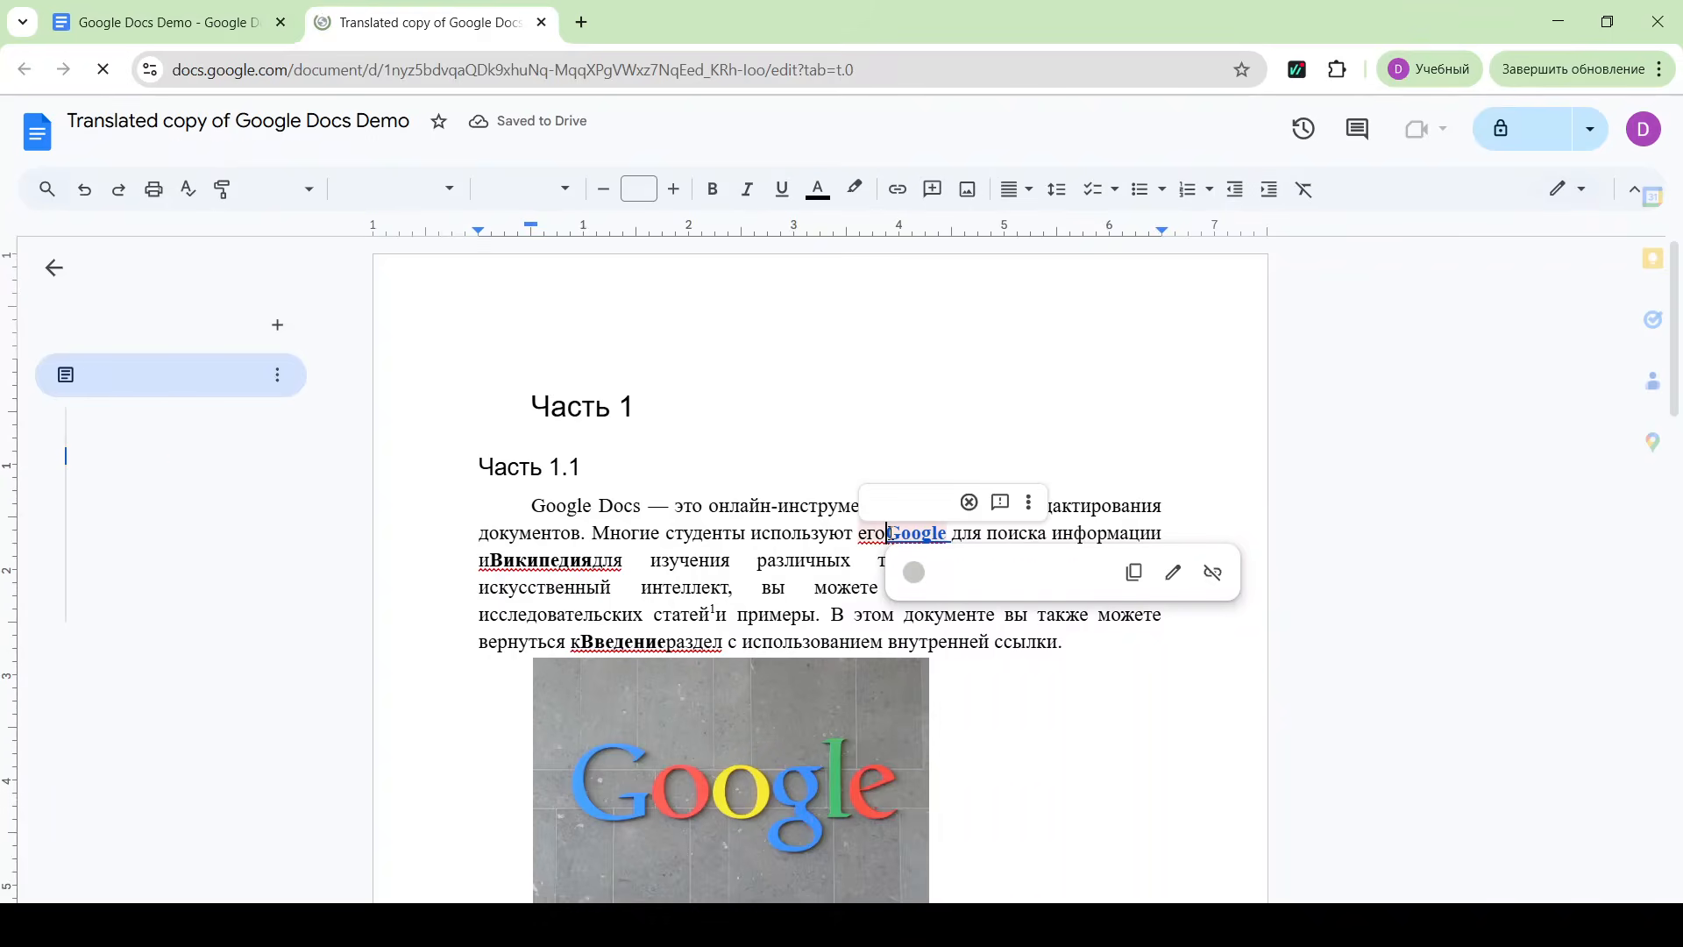
scroll(837, 631, down, 20)
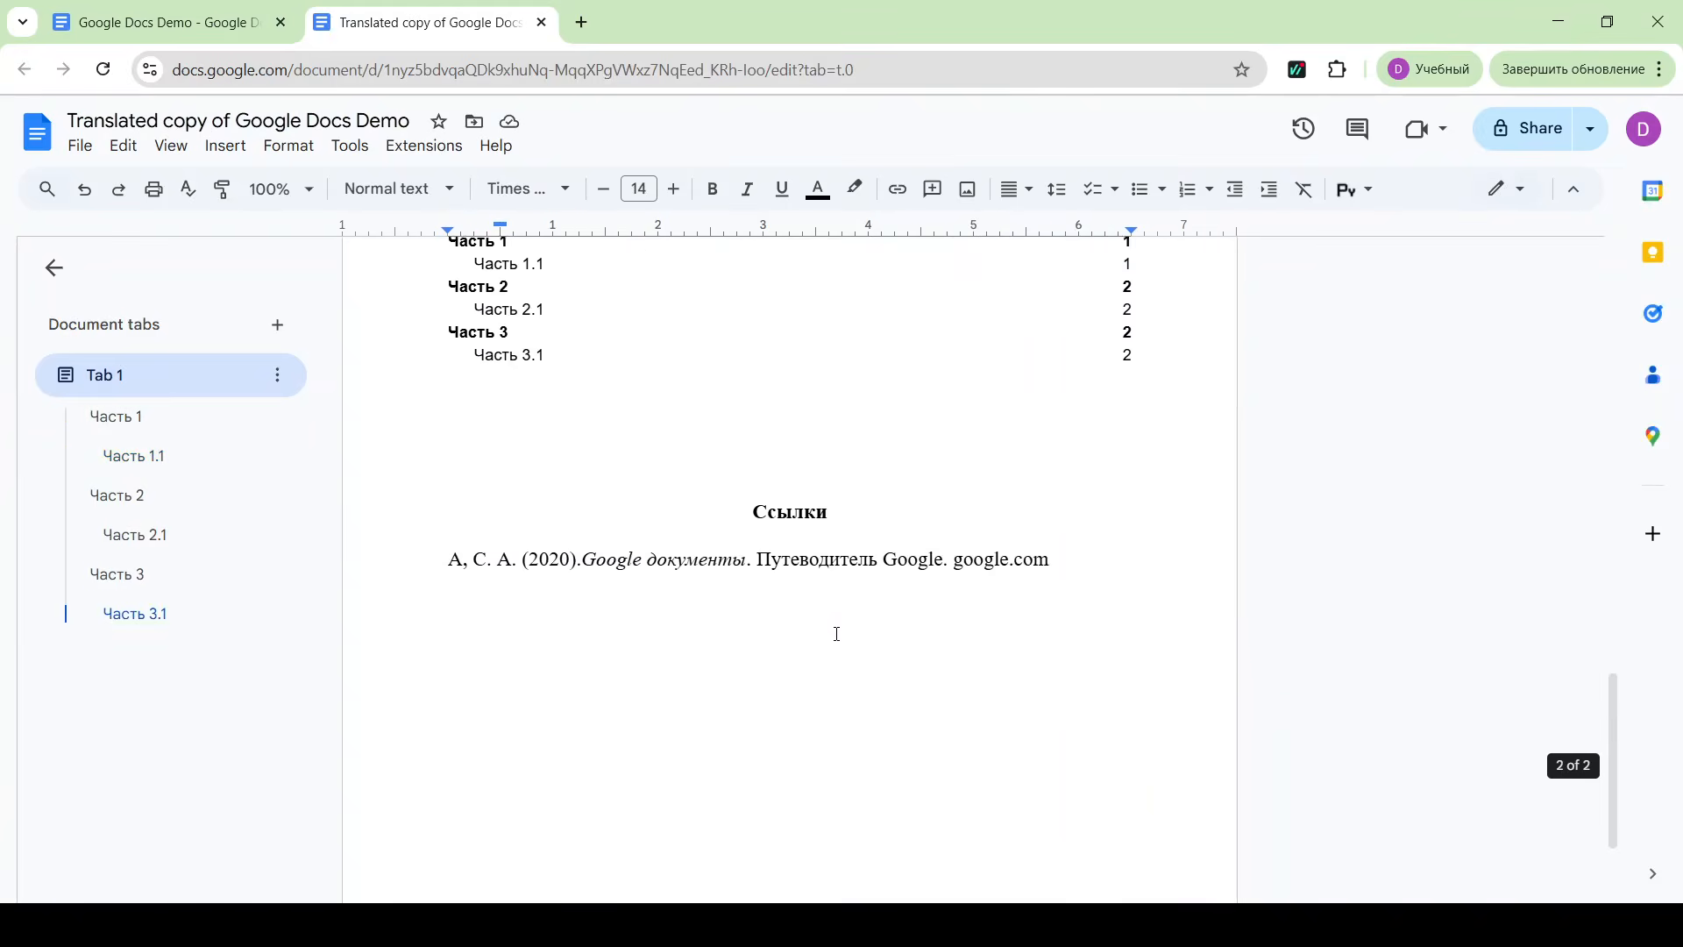
scroll(837, 634, up, 20)
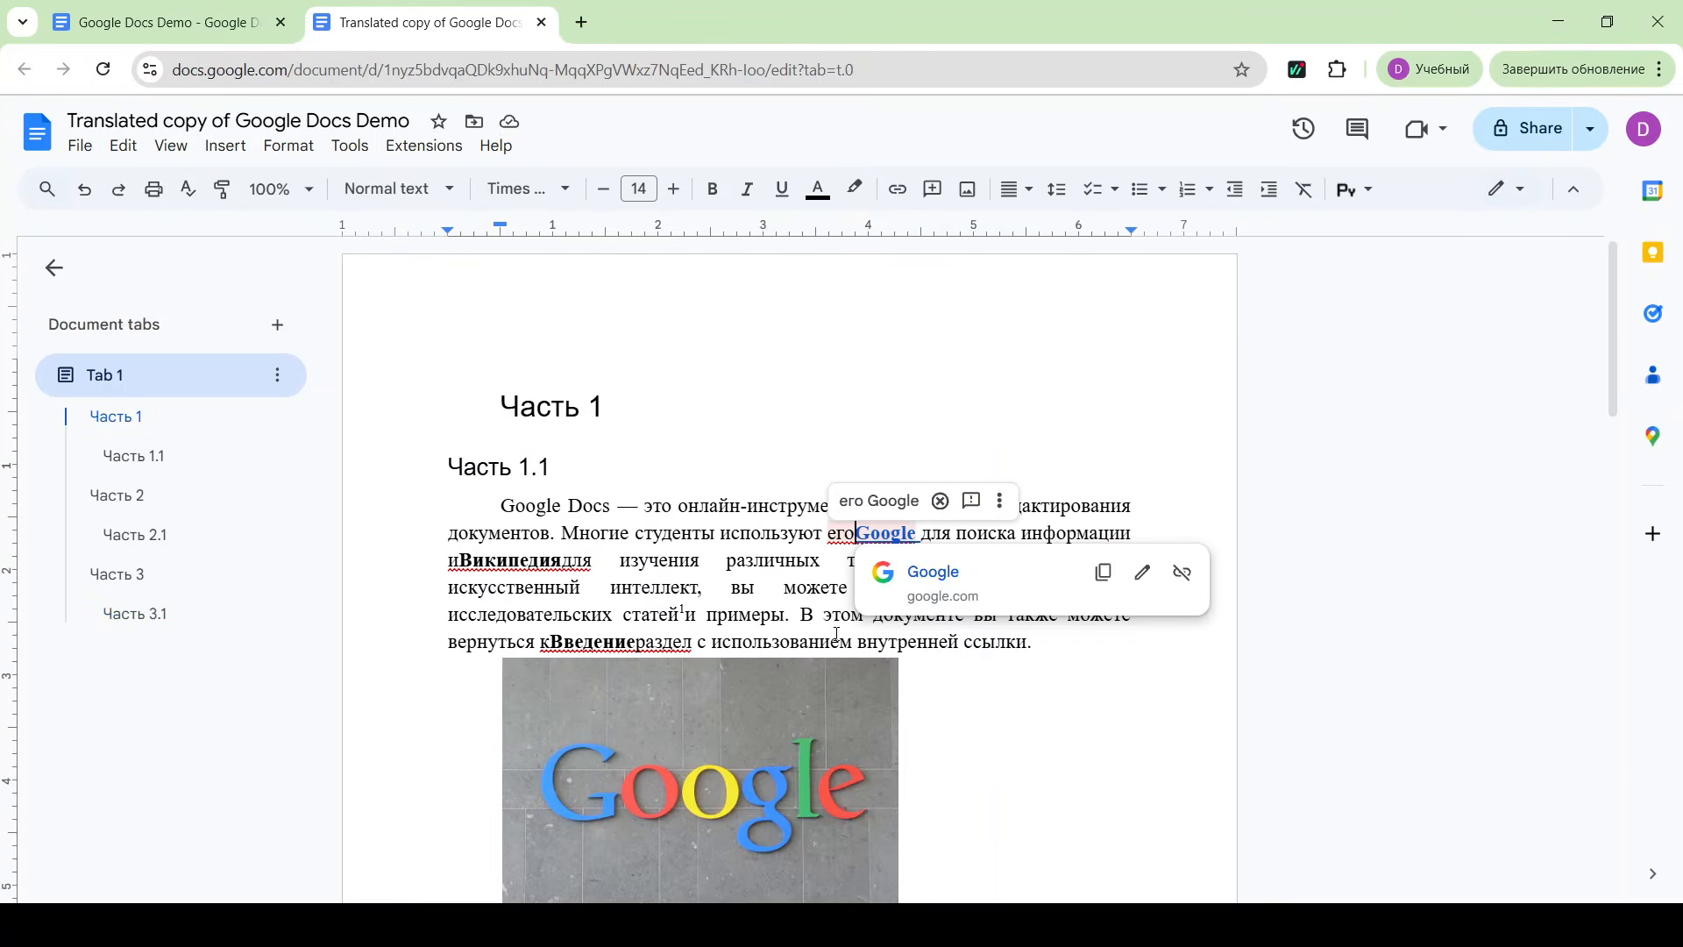